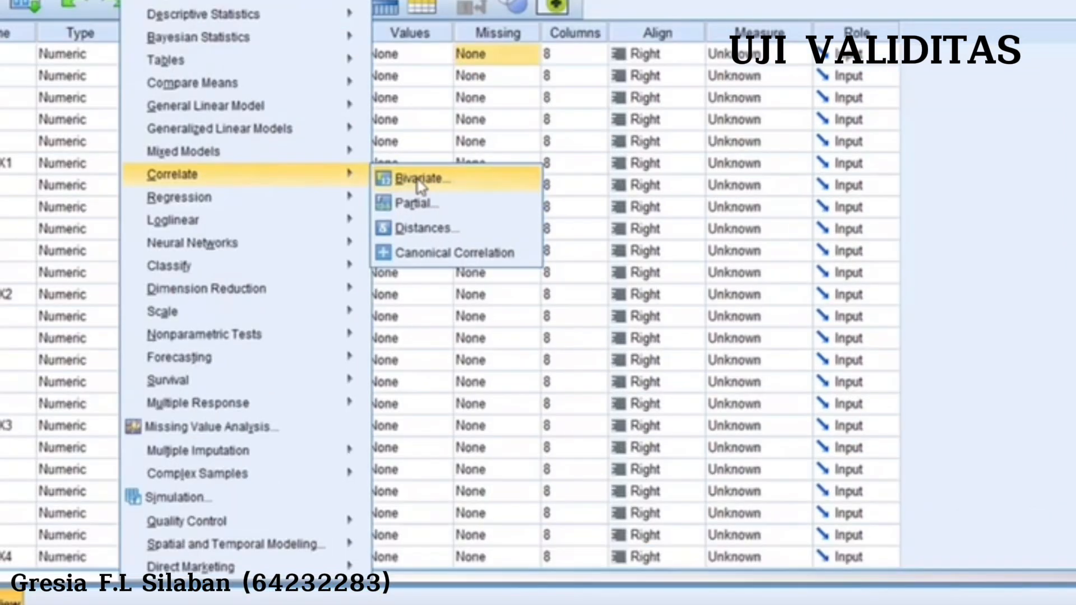
- Set up a bivariate correlation with X2.1 through X2.5 and HARGA [TOTAL_X2] as the variables
click(444, 206)
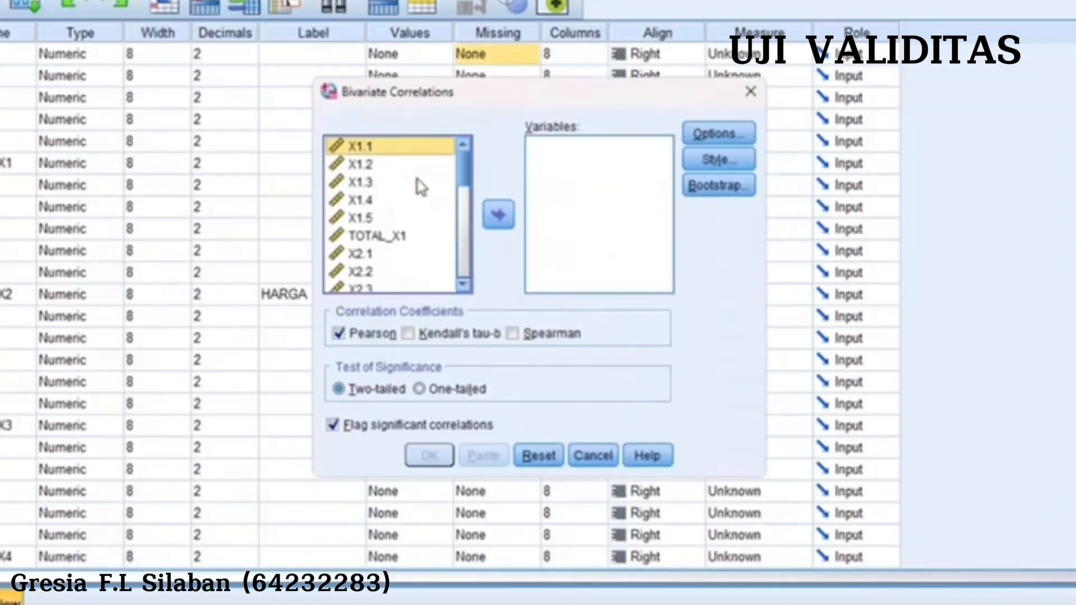
scroll(404, 250, down, 1)
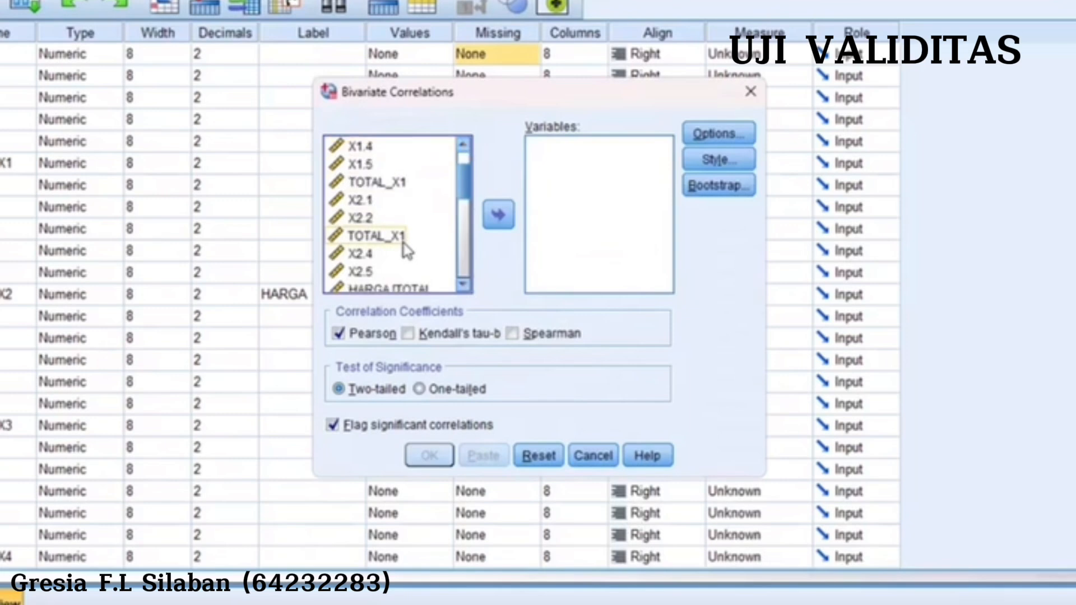
scroll(406, 251, down, 2)
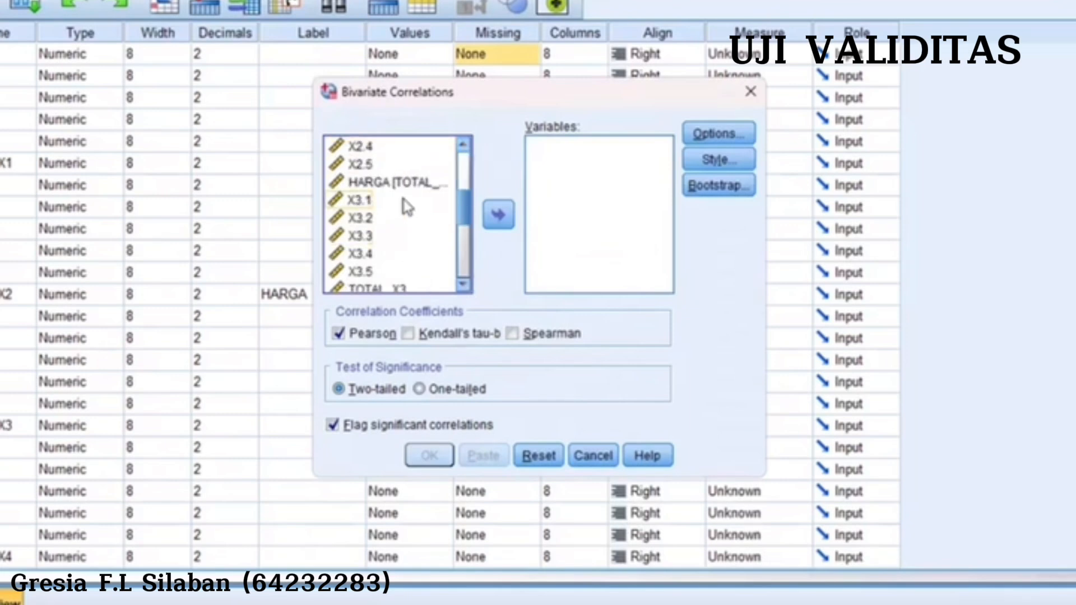
scroll(406, 207, up, 1)
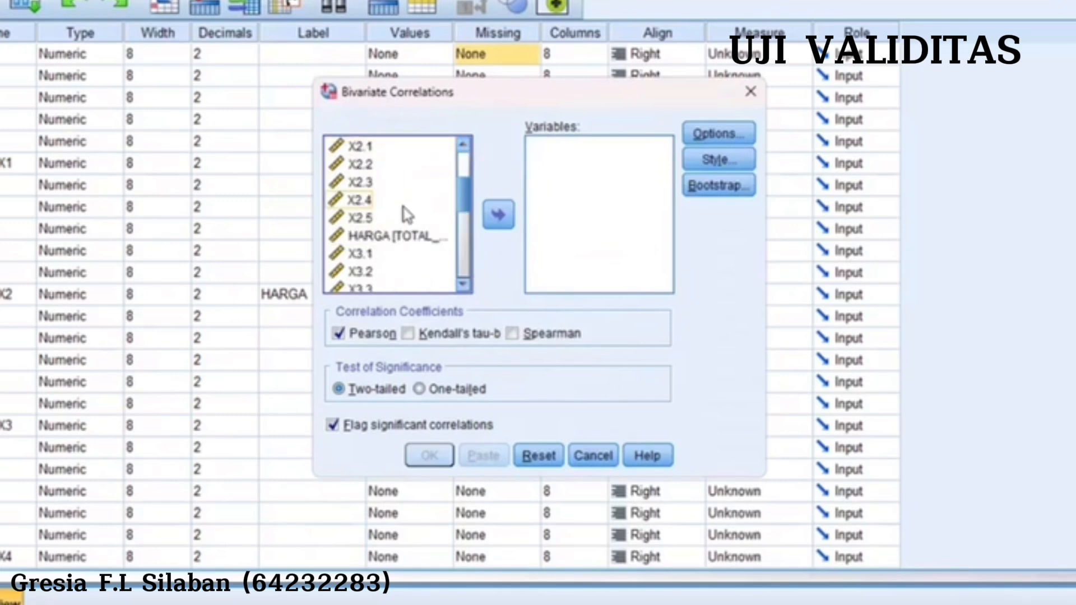
scroll(408, 213, up, 1)
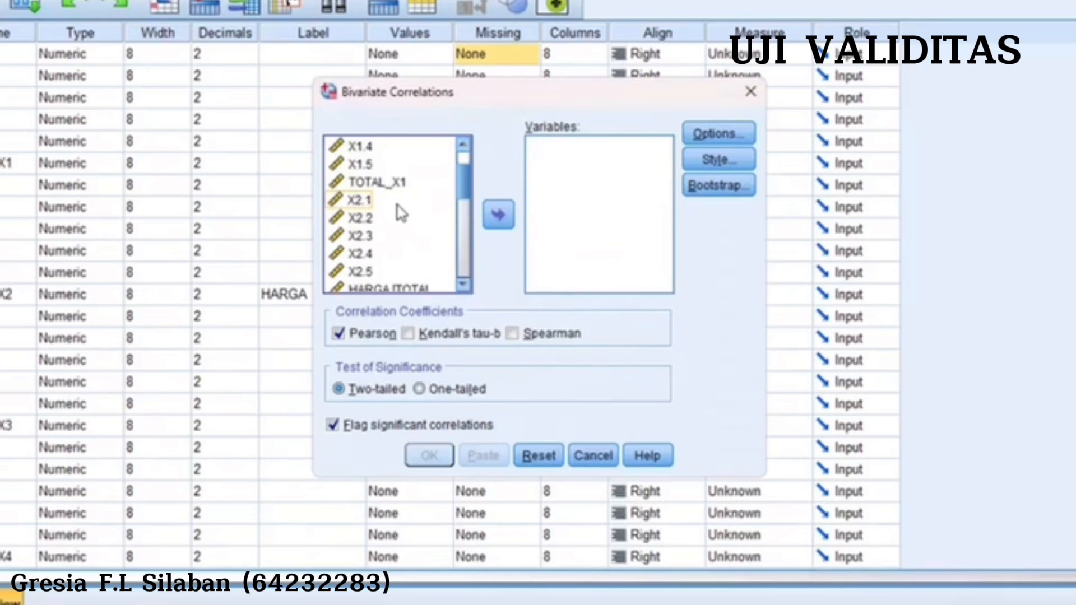
click(400, 203)
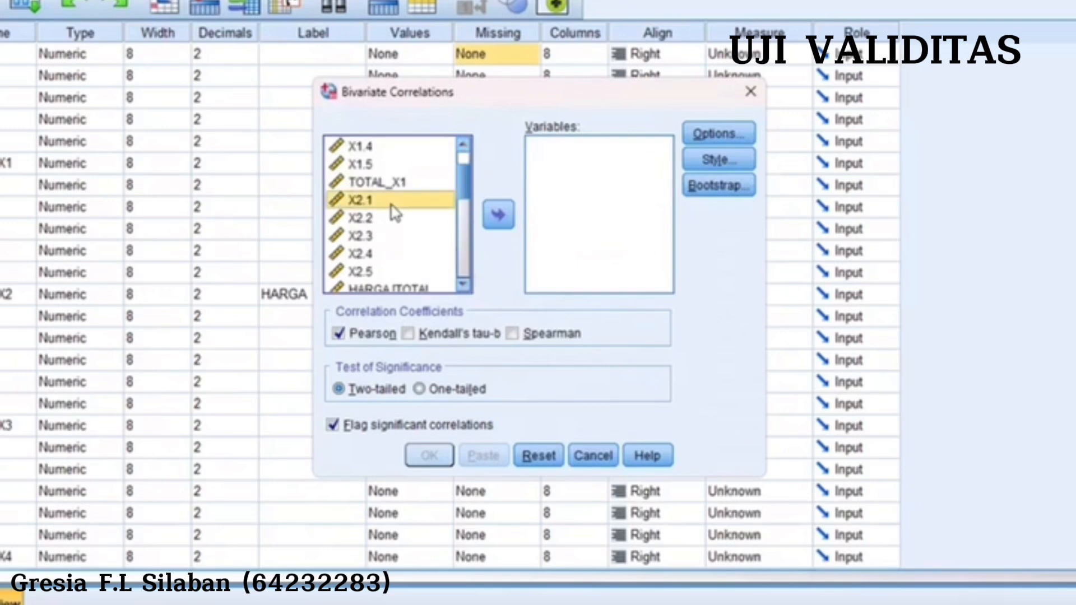
shift+click(396, 215)
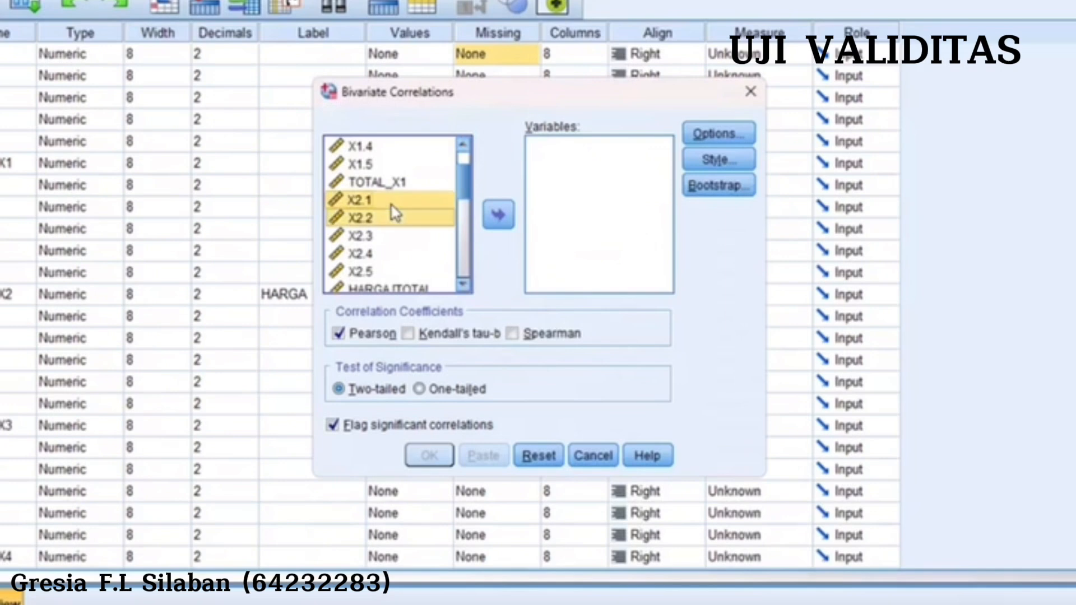
key(shift+Down)
key(shift+Down)
key(shift+Down)
key(shift+Down)
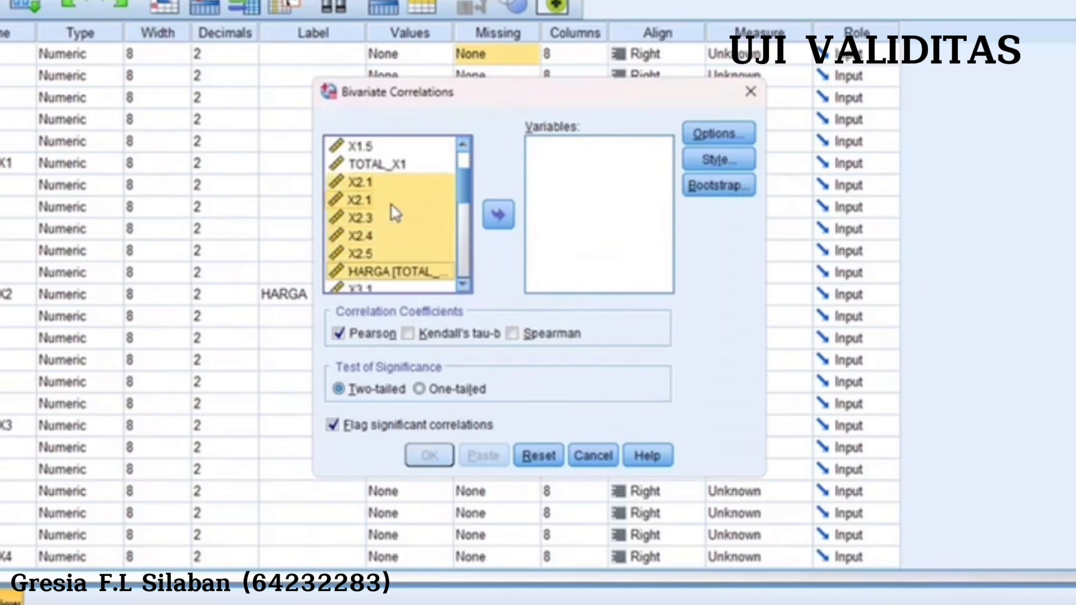
click(498, 214)
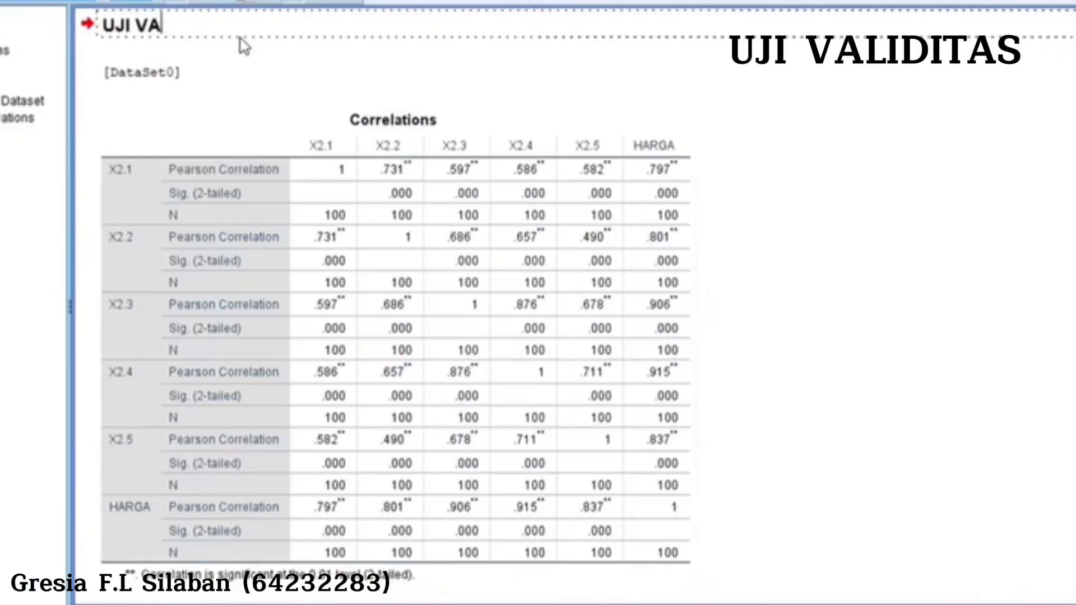
- Finish retitling the correlation output heading as "UJI VALIDITAS"
text(LIDITAS)
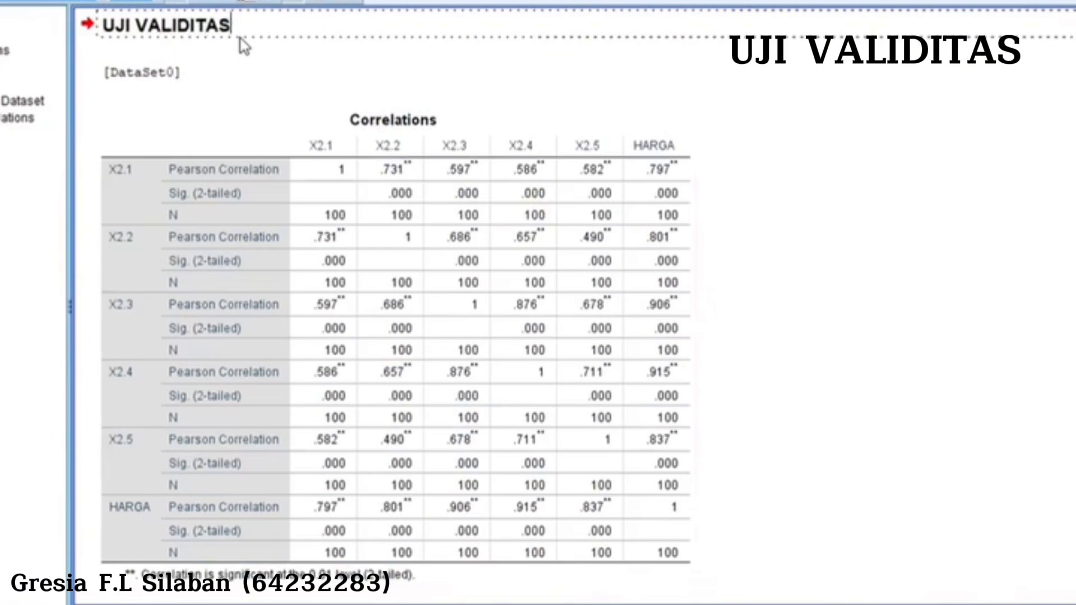
click(377, 138)
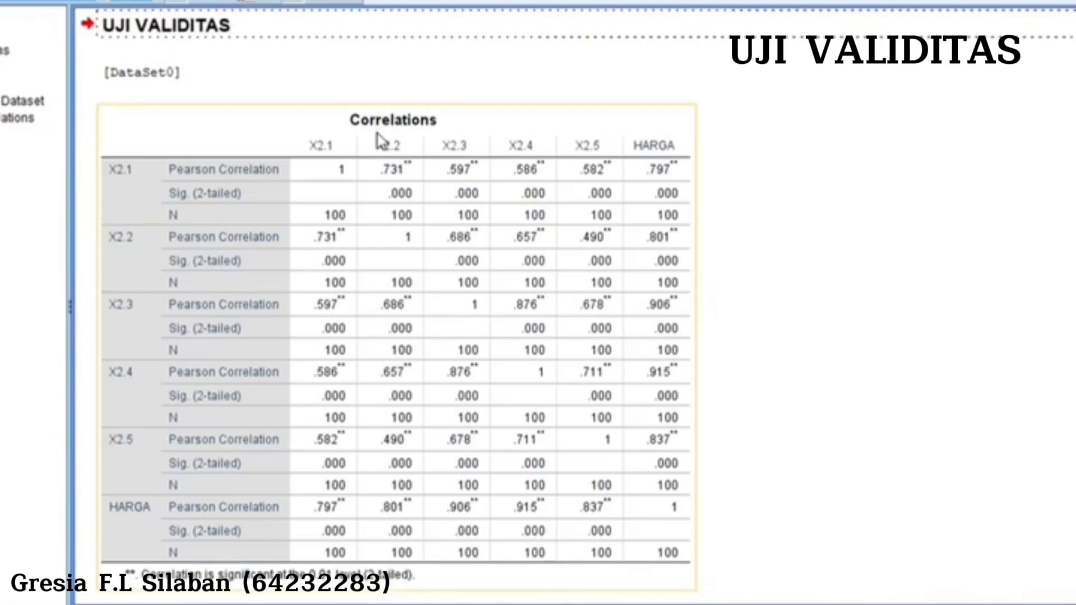
scroll(378, 137, down, 2)
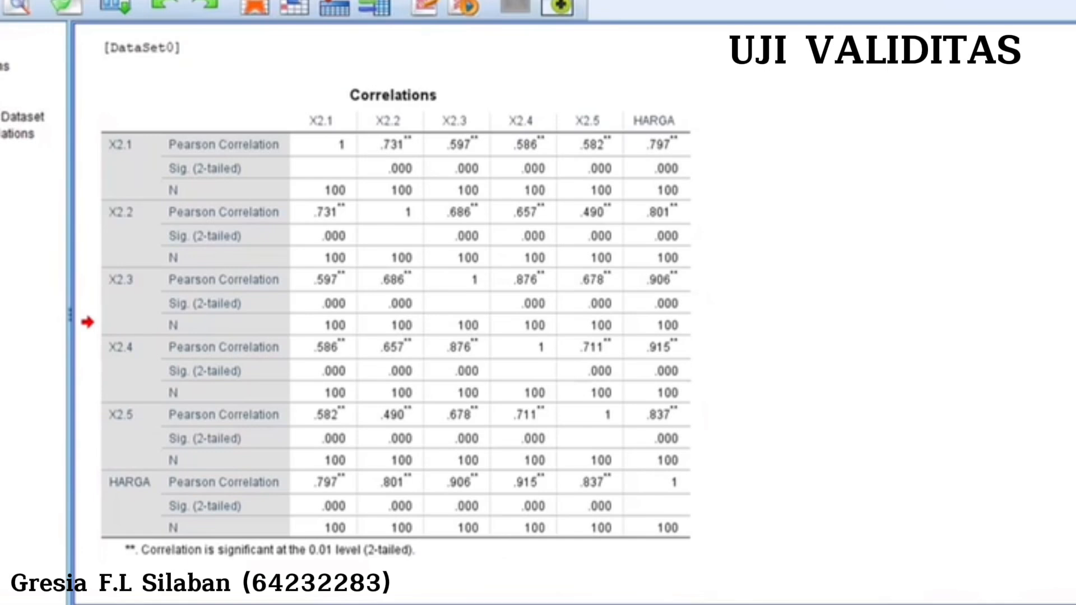
- Add the text "UJI REABILITAS" in the new text box beside the Correlations table
click(782, 237)
key(Caps_Lock)
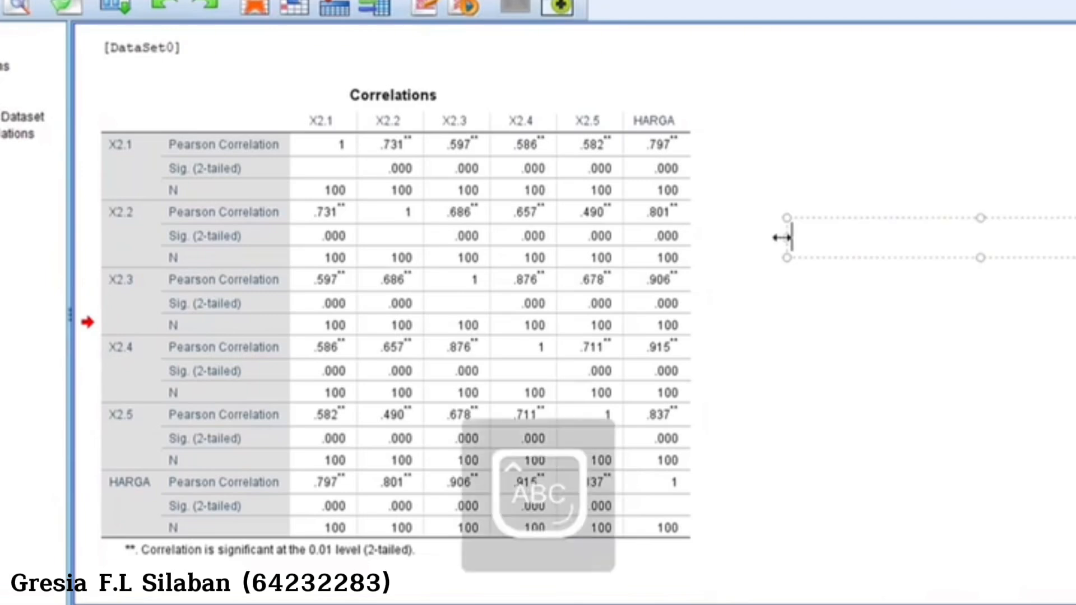
text(UJI REABILITAS)
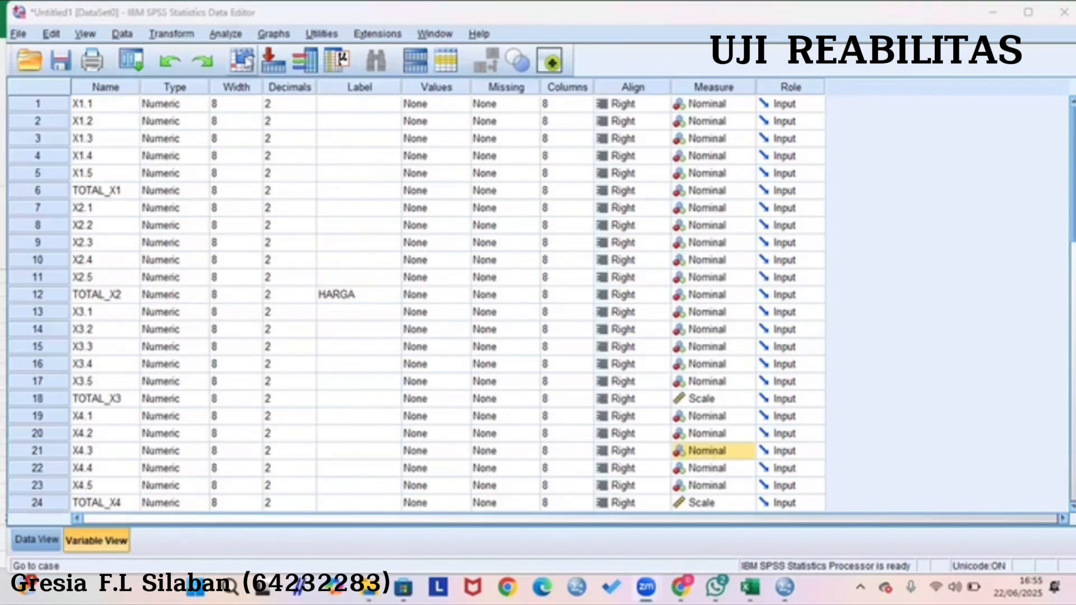
- Set up a scale reliability analysis with X2.1 through X2.5 and HARGA [TOTAL_X2] as the items
click(226, 35)
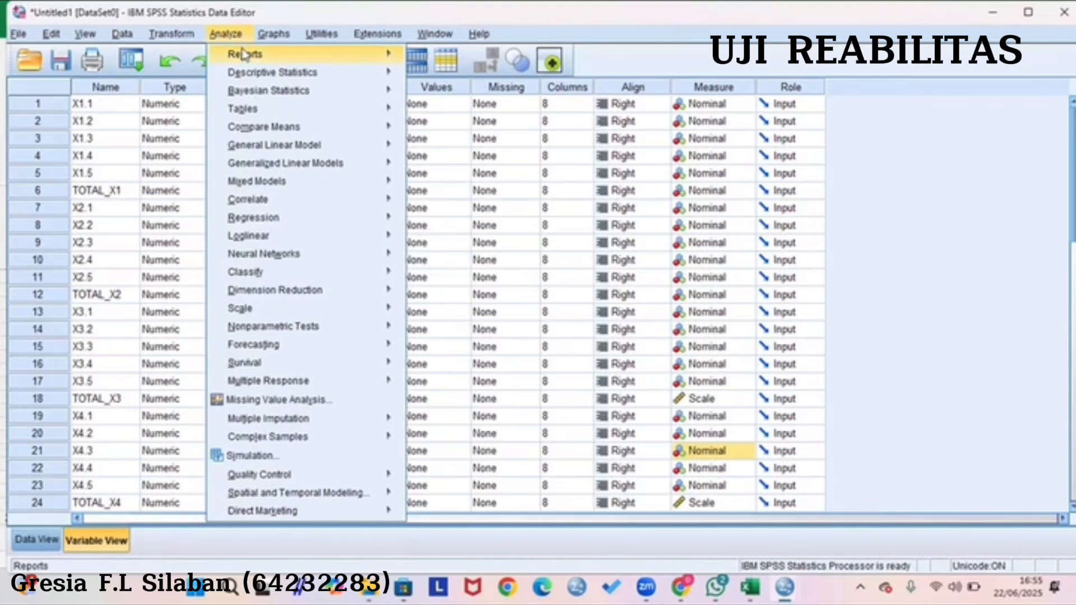
mouse_move(285, 238)
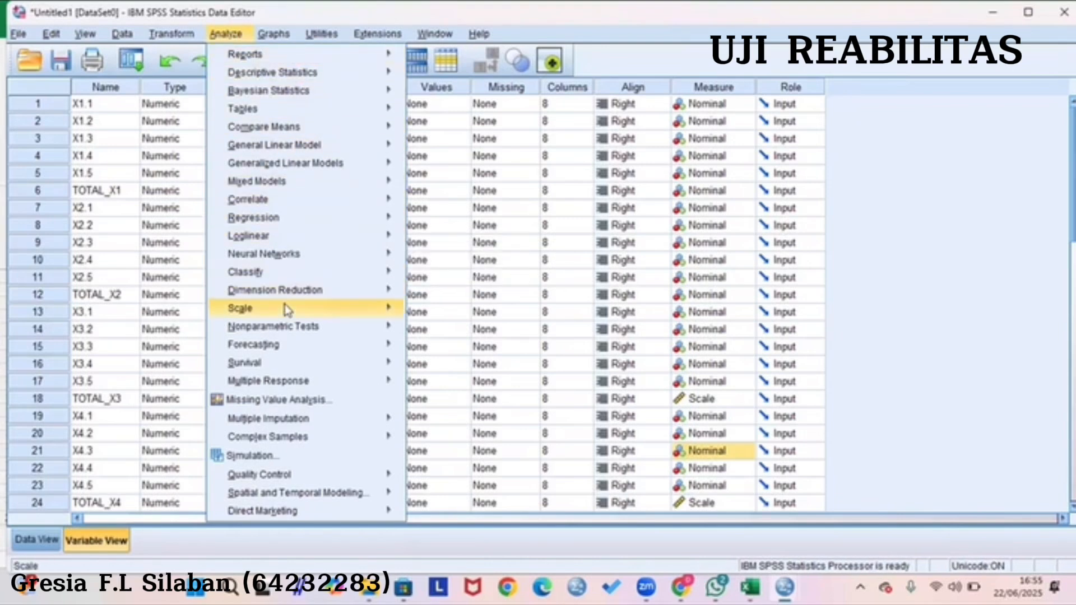
mouse_move(290, 314)
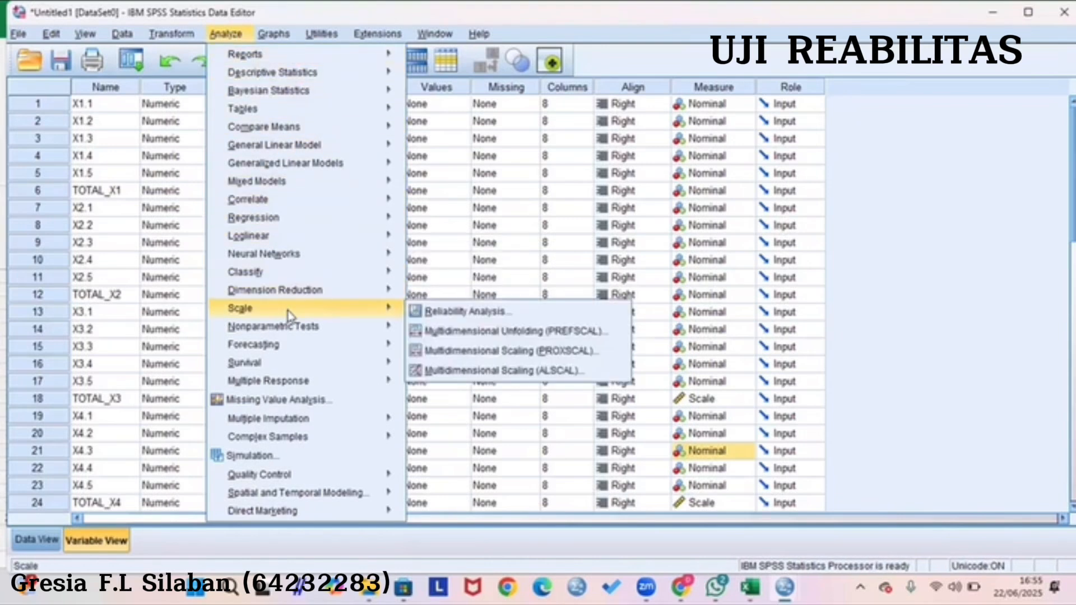
click(440, 312)
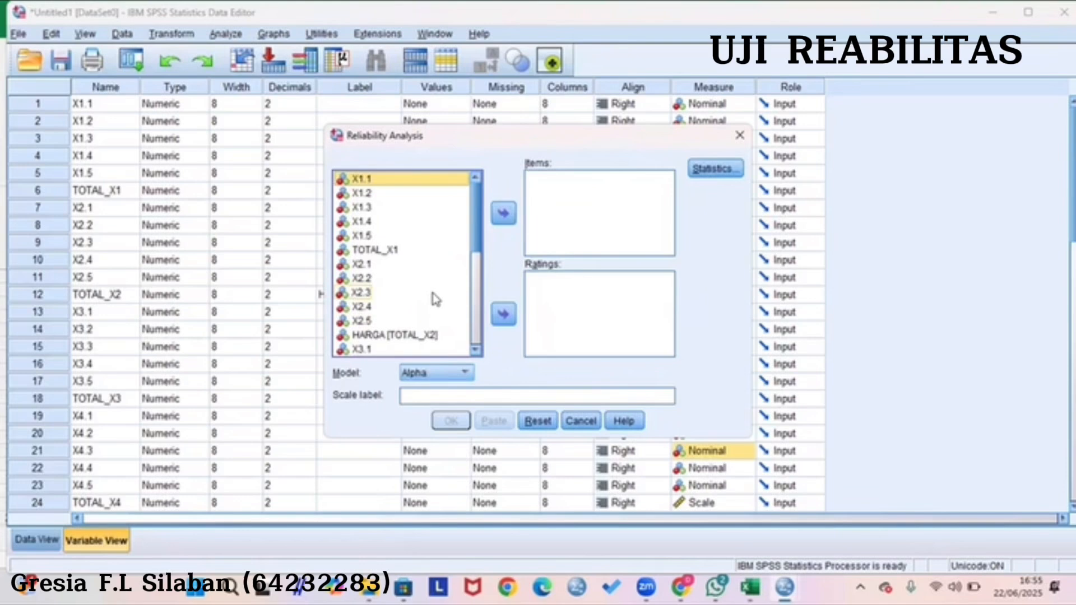
click(383, 265)
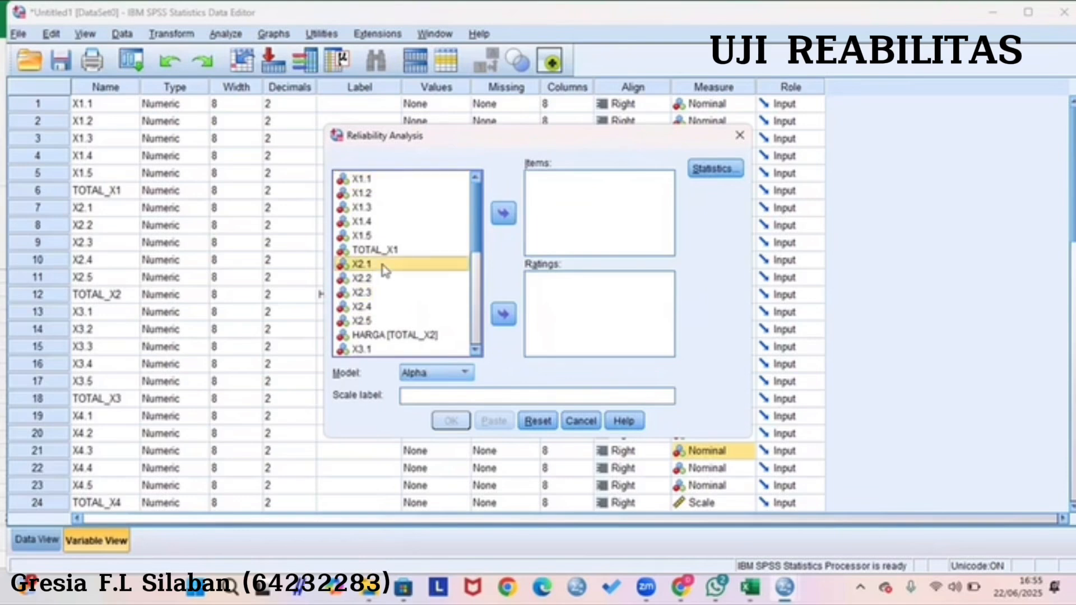
key(shift+Down)
key(shift+Down)
key(shift+Down)
key(shift+Down)
key(shift+Down)
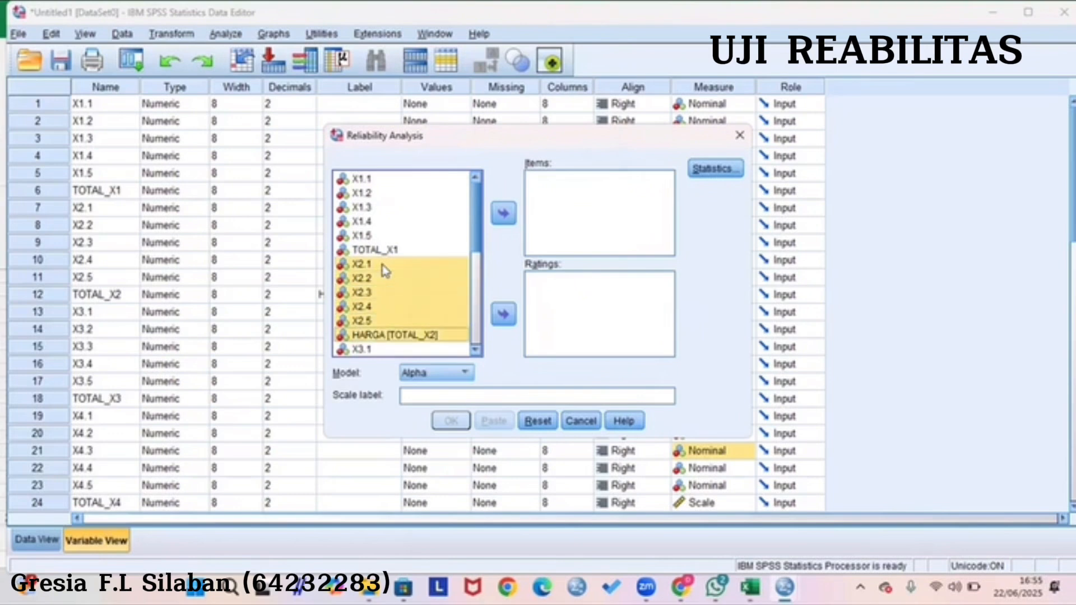
click(514, 220)
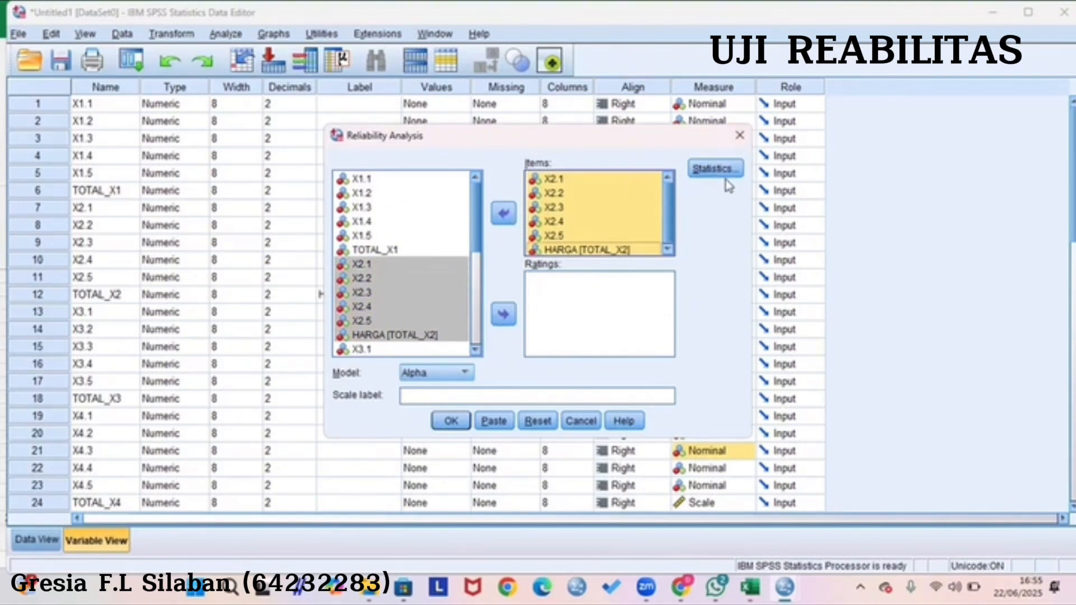
- Include the "Scale if item deleted" descriptives in the reliability statistics and run the analysis with the Alpha model
click(711, 181)
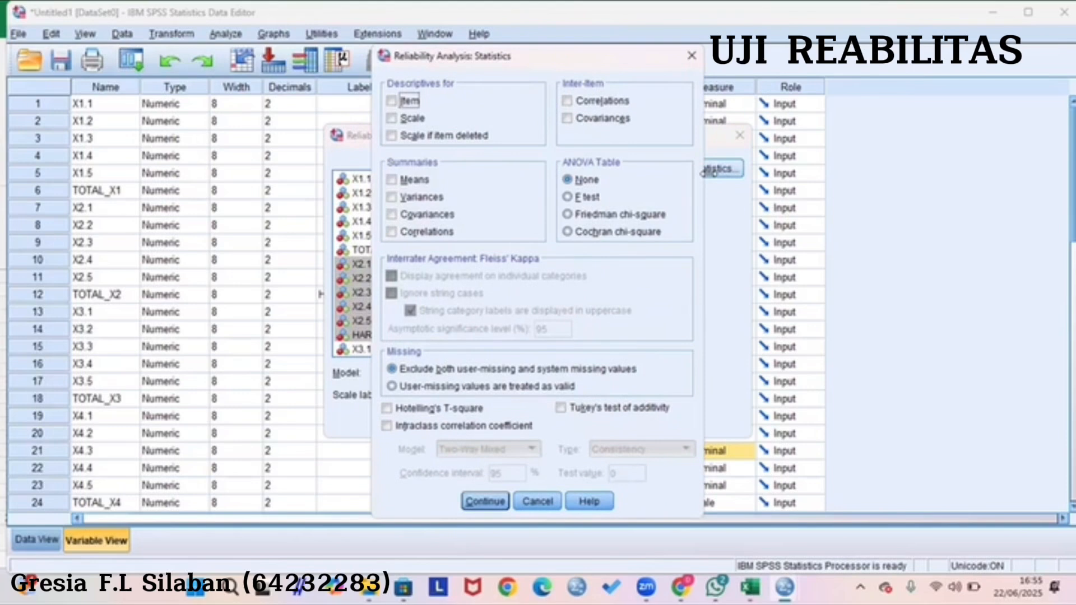
click(450, 140)
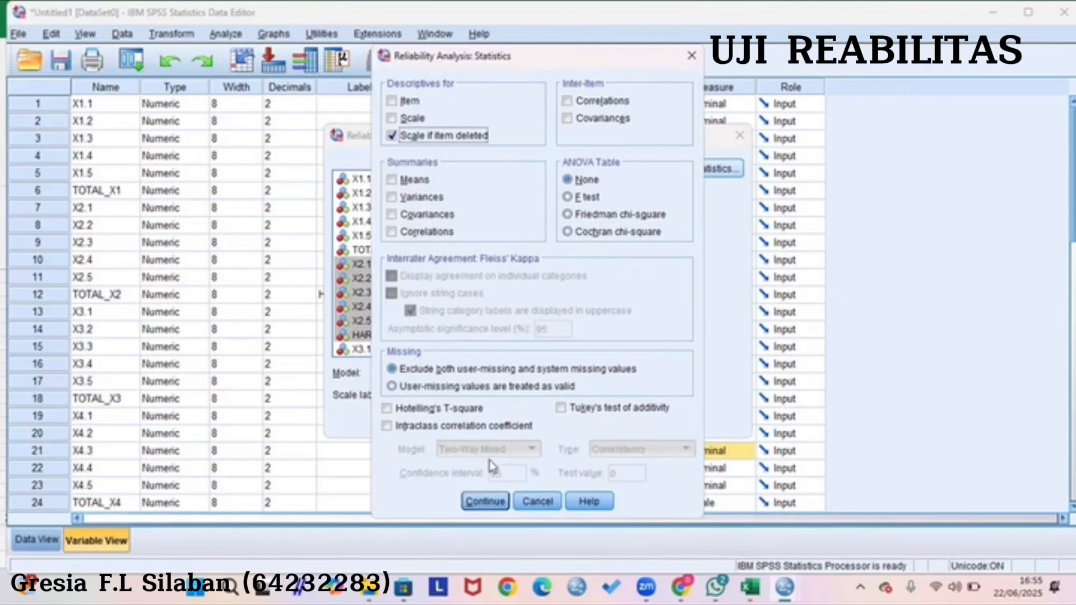
click(485, 501)
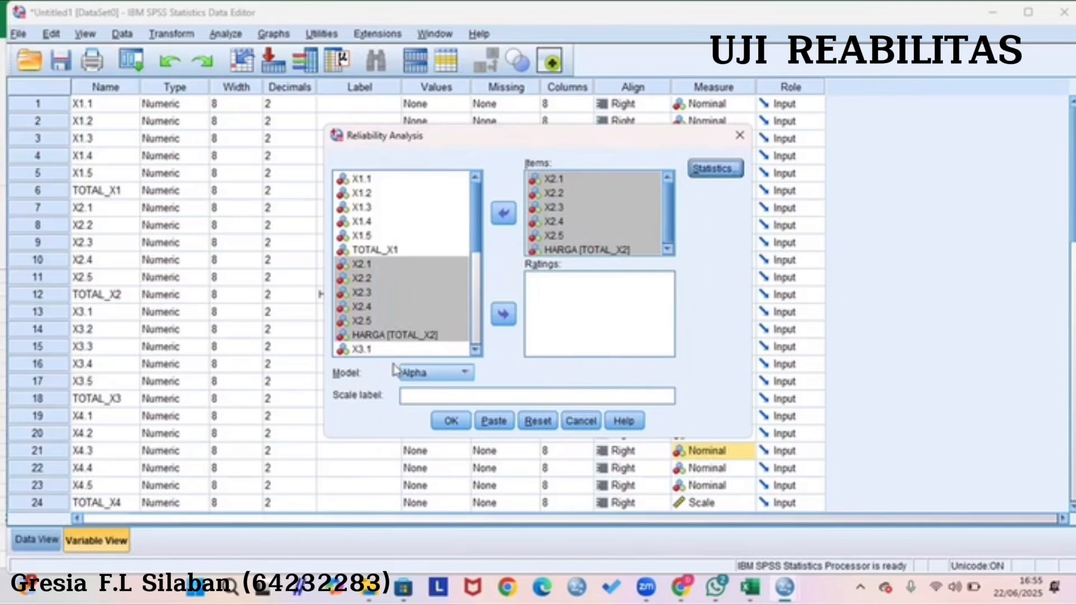
click(452, 422)
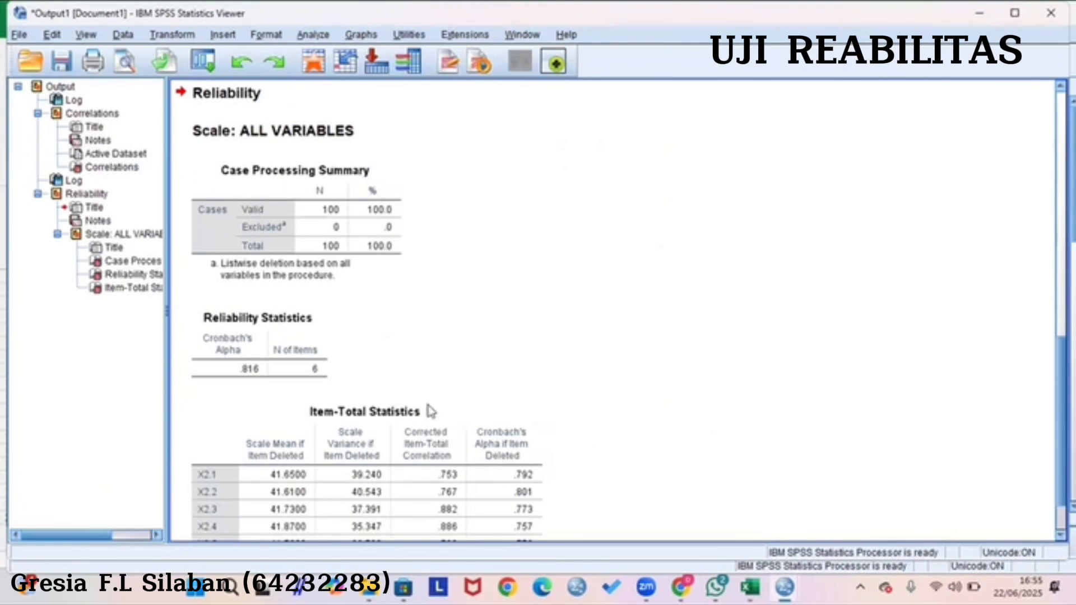
click(289, 343)
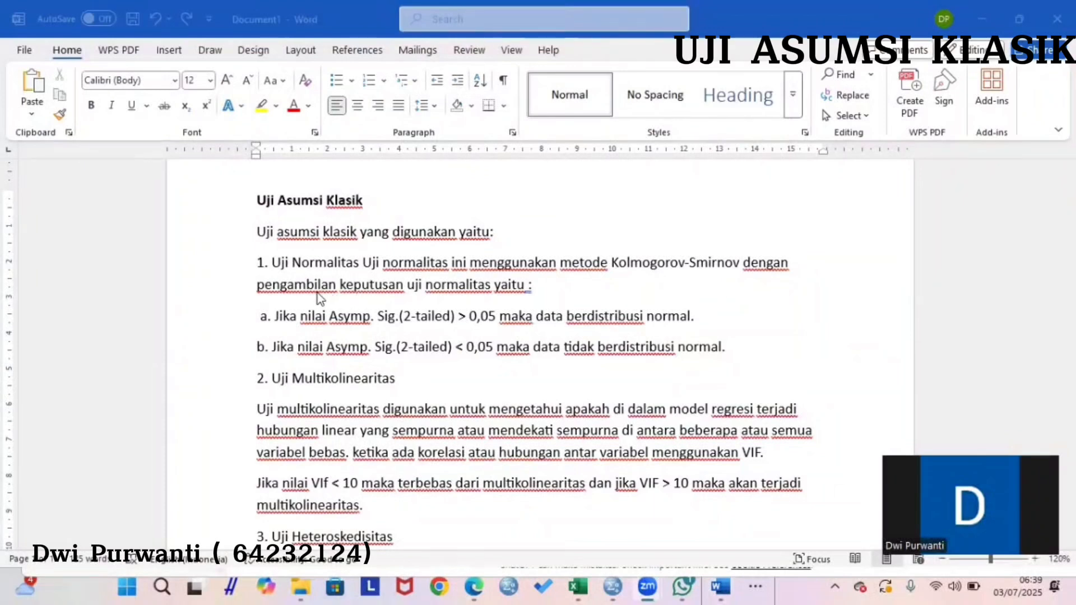
- Read through the Word notes on the normality, multicollinearity and heteroscedasticity tests and their decision criteria
scroll(322, 424, down, 2)
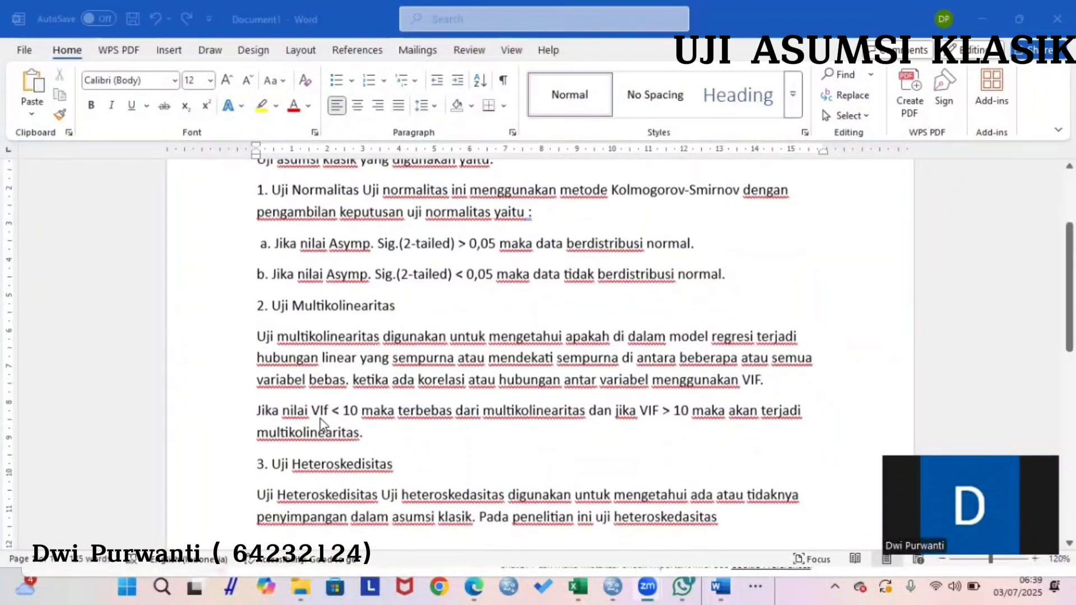
scroll(322, 424, up, 1)
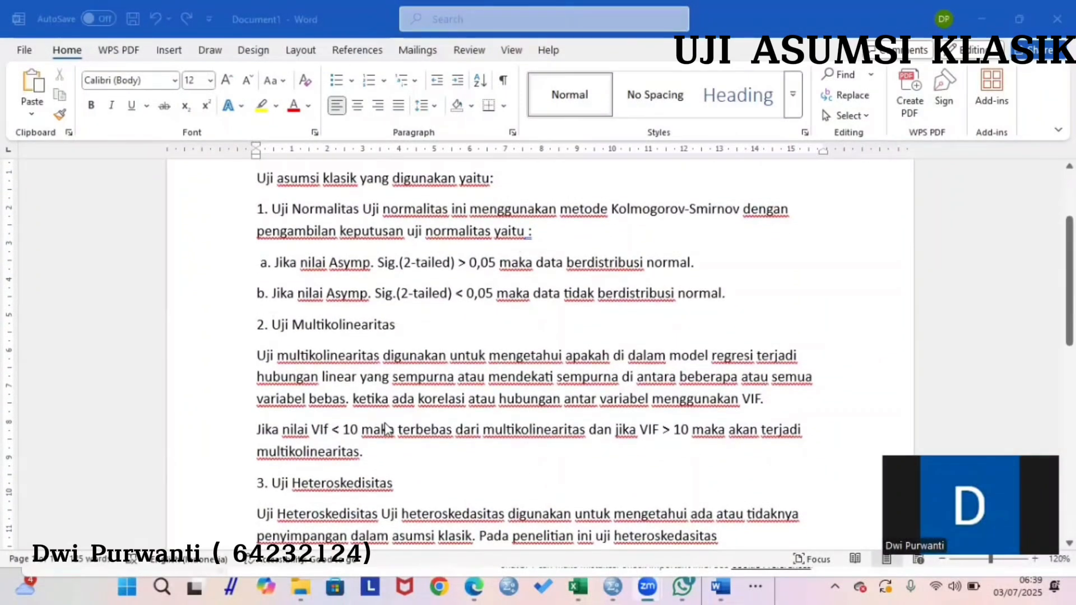
scroll(386, 429, up, 1)
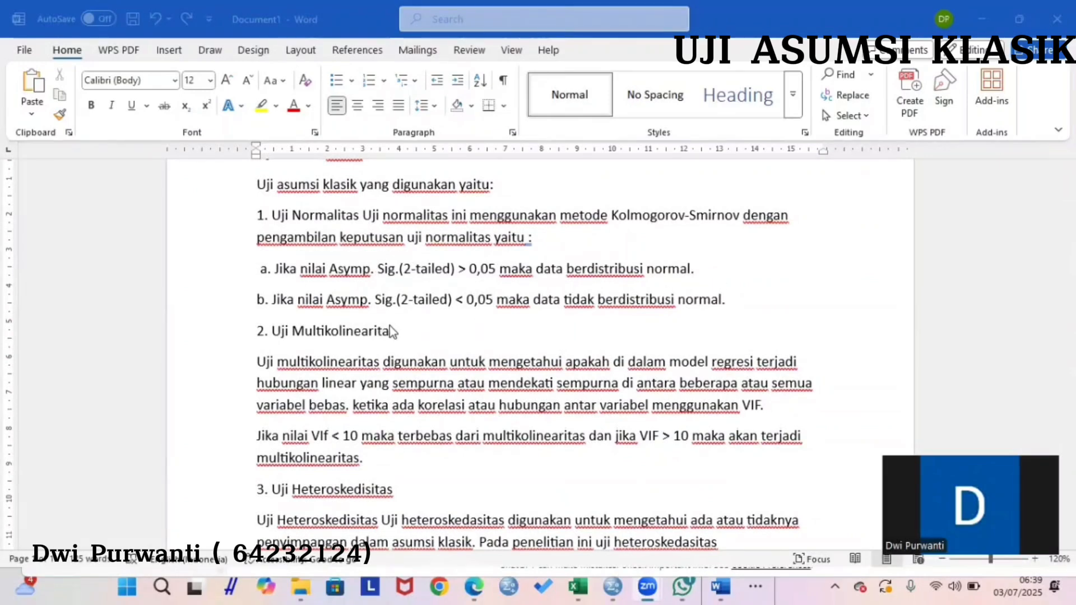
scroll(389, 325, down, 1)
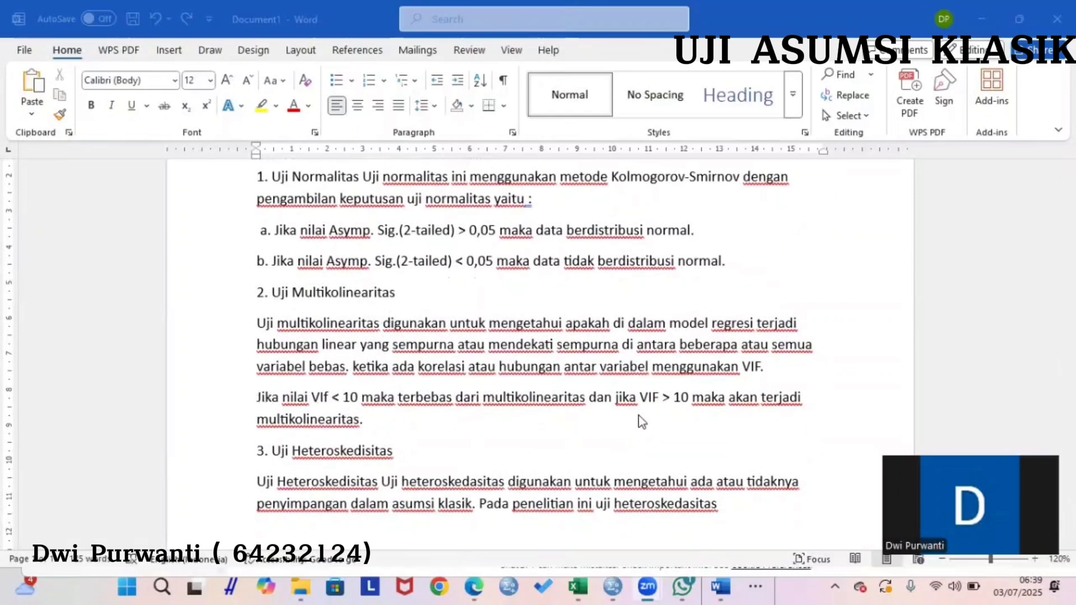
scroll(511, 424, down, 1)
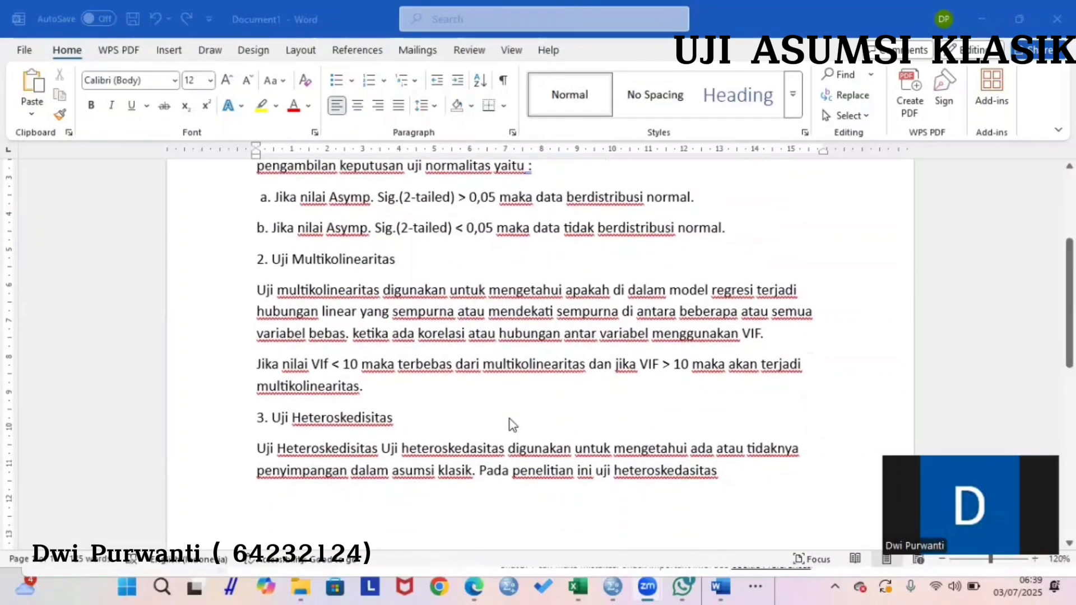
scroll(378, 457, down, 1)
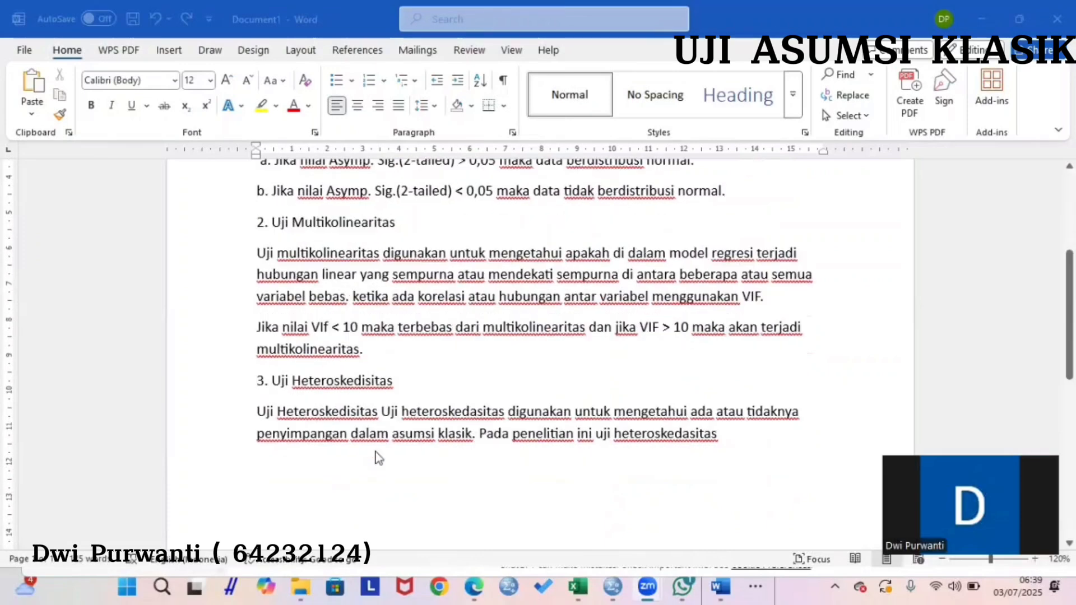
scroll(377, 458, down, 6)
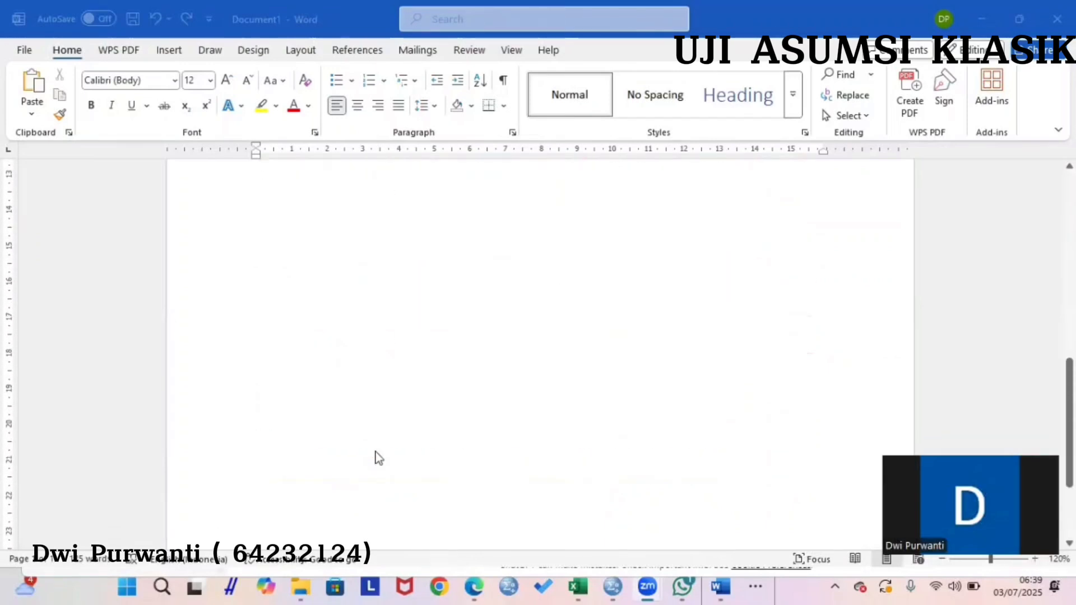
scroll(569, 311, up, 4)
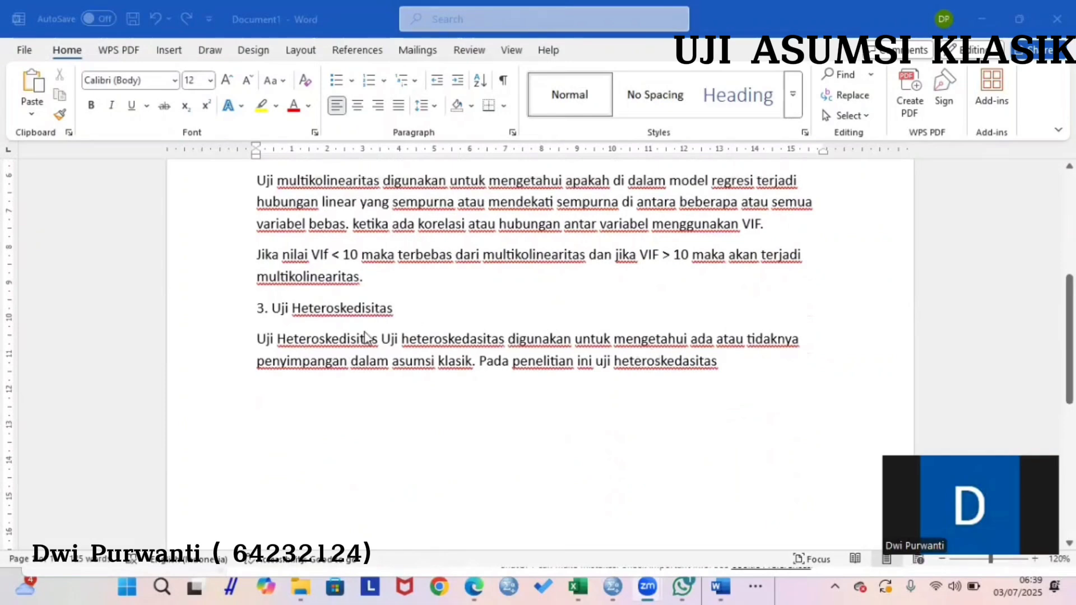
scroll(366, 337, up, 1)
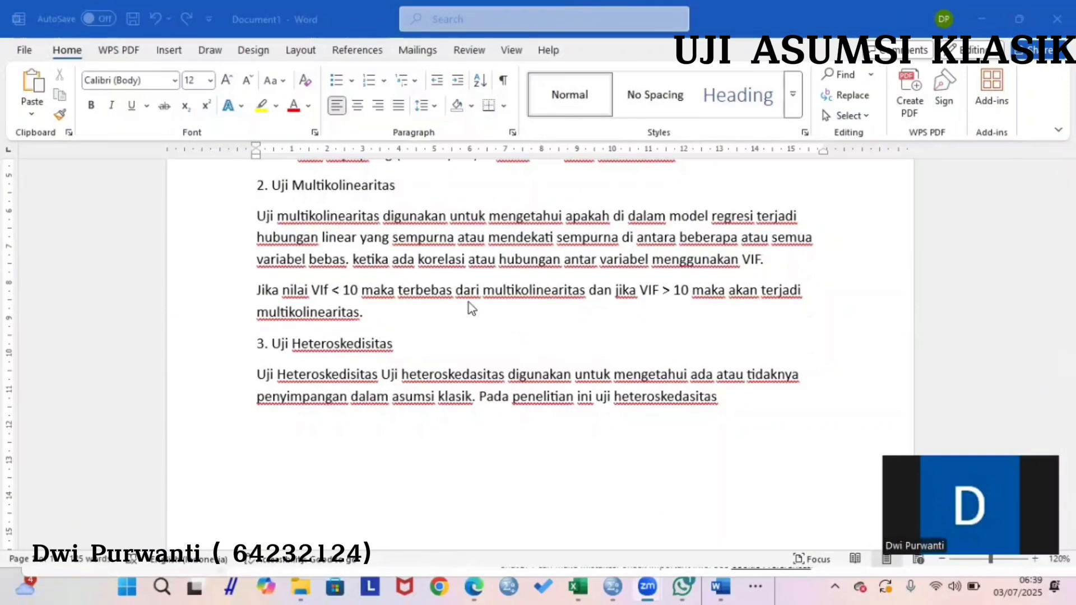
scroll(543, 283, up, 4)
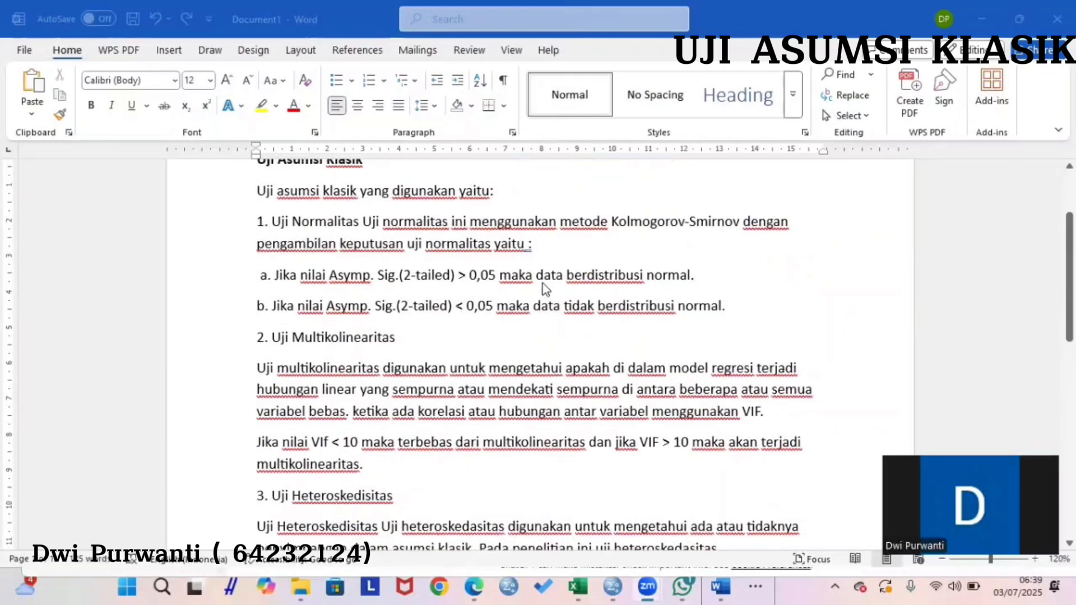
scroll(537, 333, down, 2)
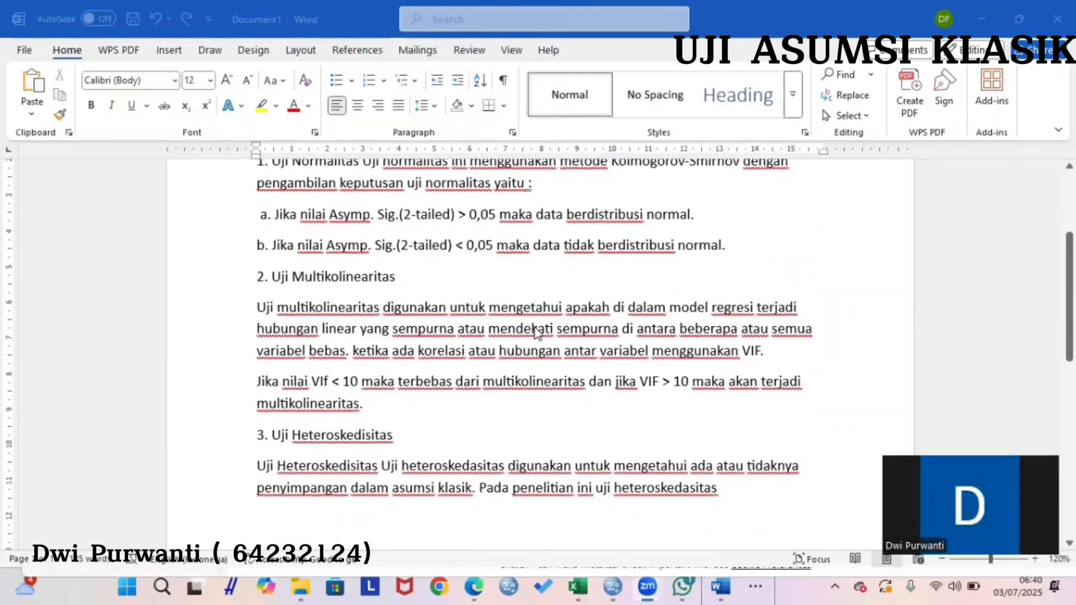
scroll(536, 332, up, 1)
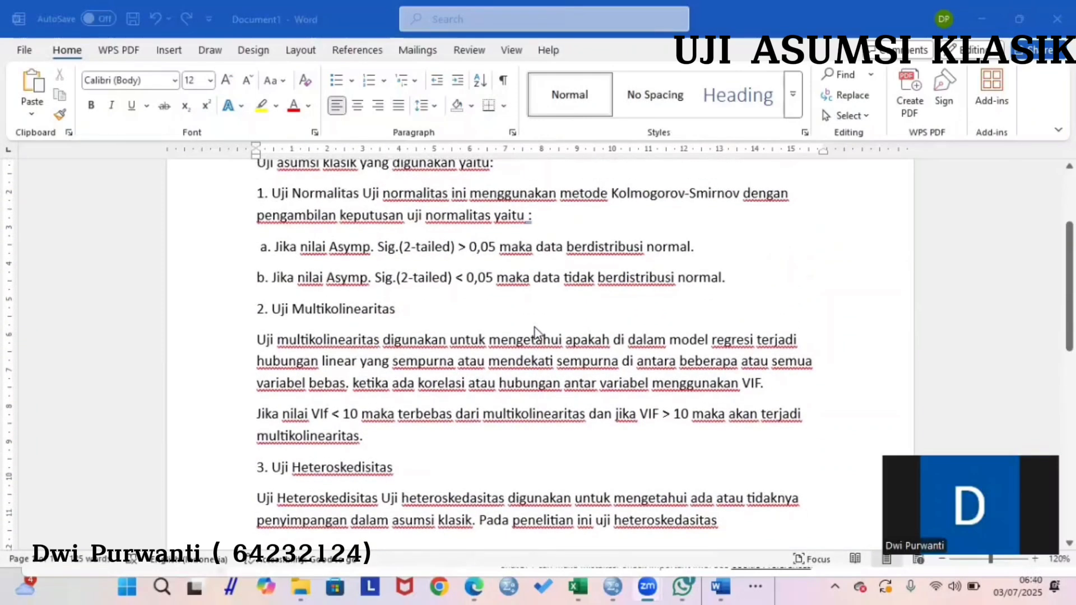
- Switch to the SPSS Data Editor, start a linear regression and reset its previous settings
mouse_move(613, 587)
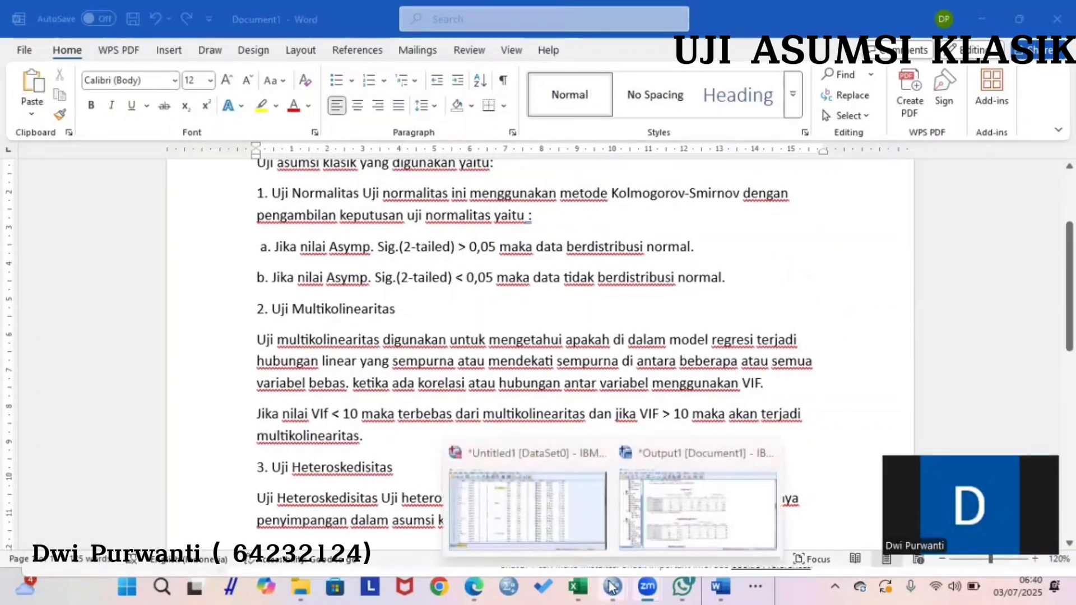
click(537, 519)
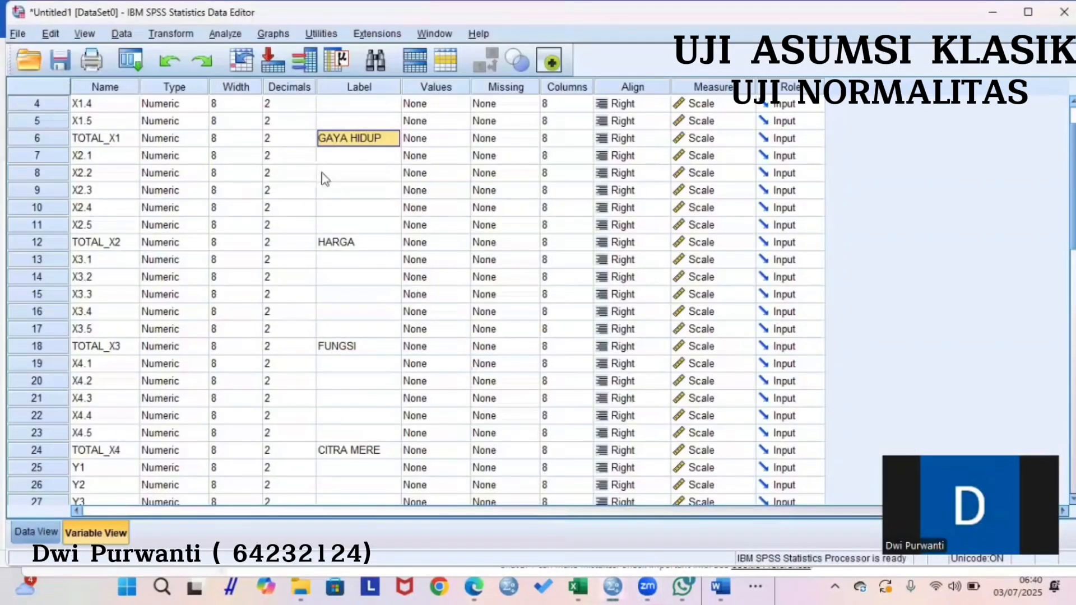
click(234, 37)
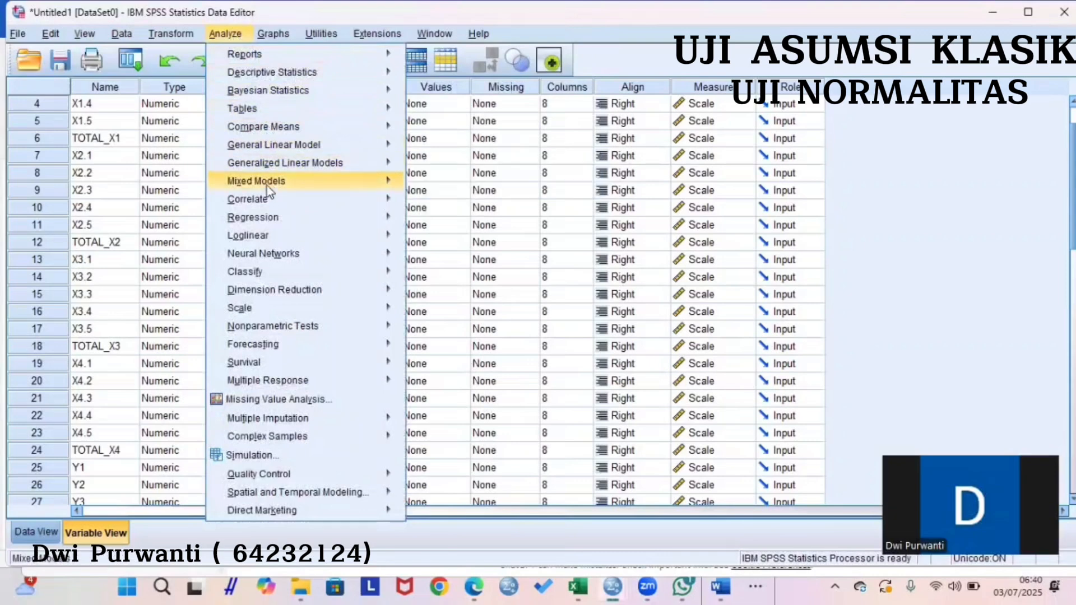
mouse_move(285, 206)
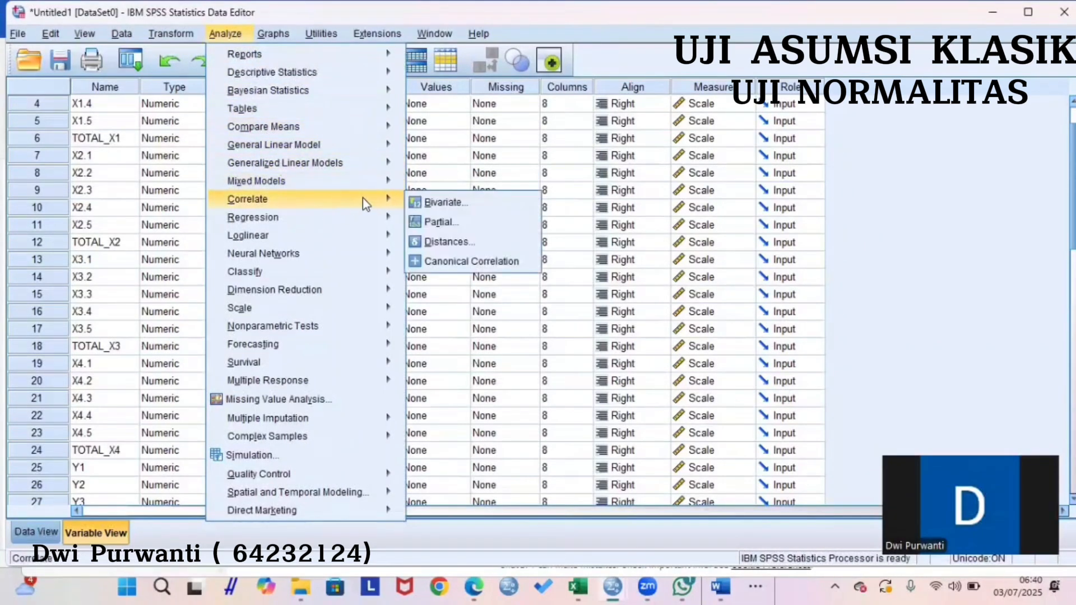
mouse_move(362, 217)
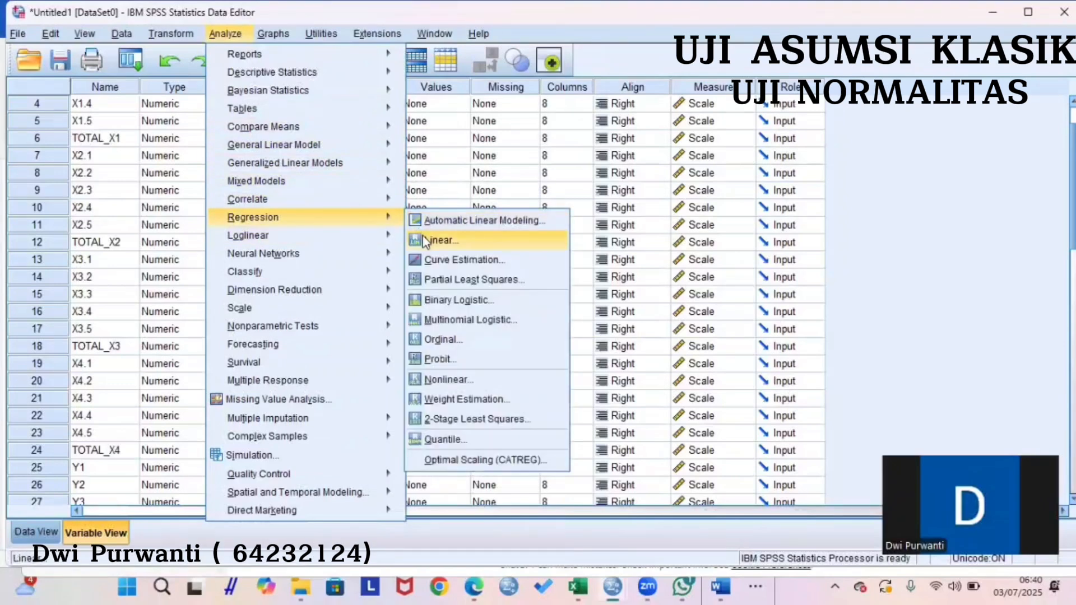
click(456, 239)
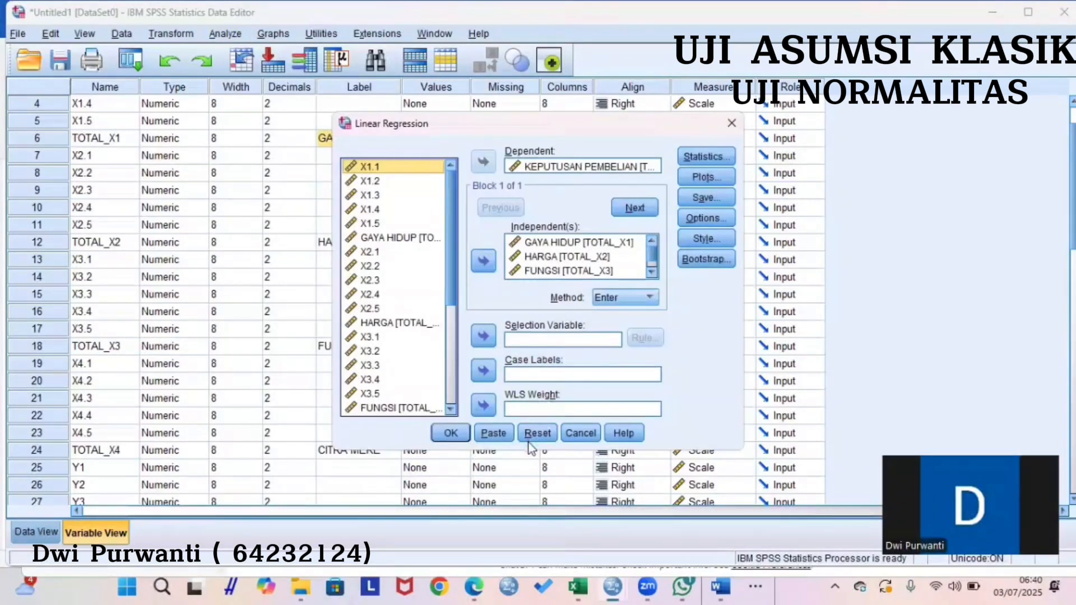
click(529, 439)
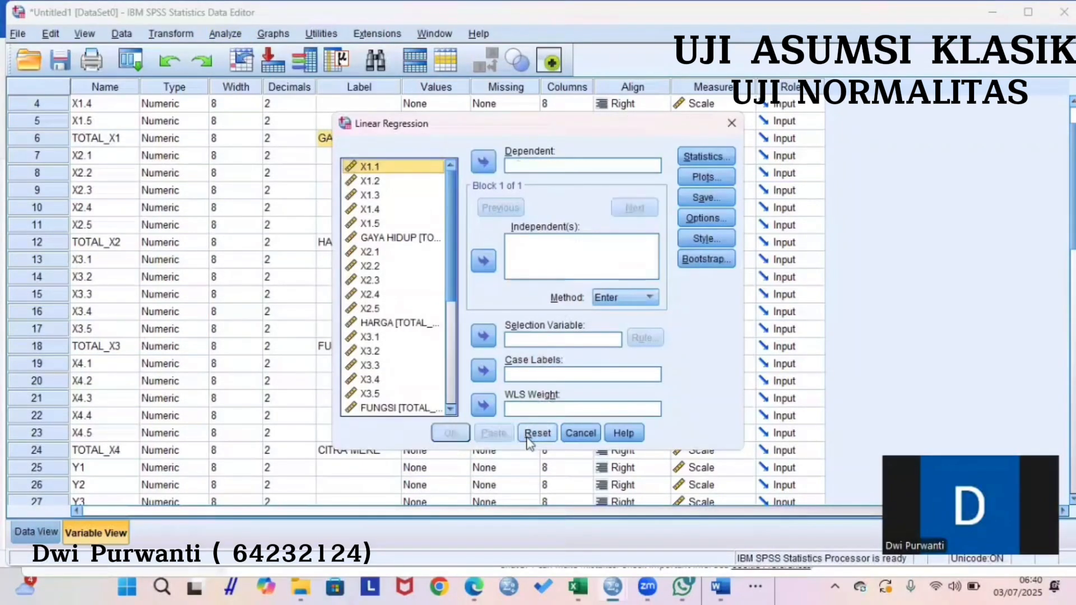
- Set GAYA HIDUP [TOTAL_X1], HARGA [TOTAL_X2] and FUNGSI [TOTAL_X3] as the independent variables of the linear regression
click(388, 238)
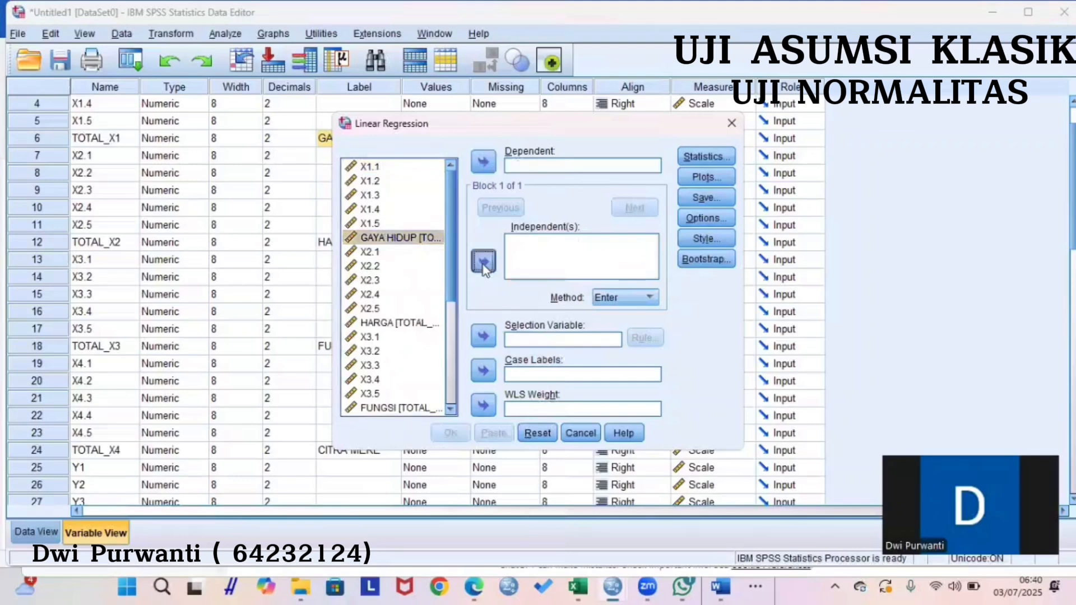
click(483, 262)
click(418, 323)
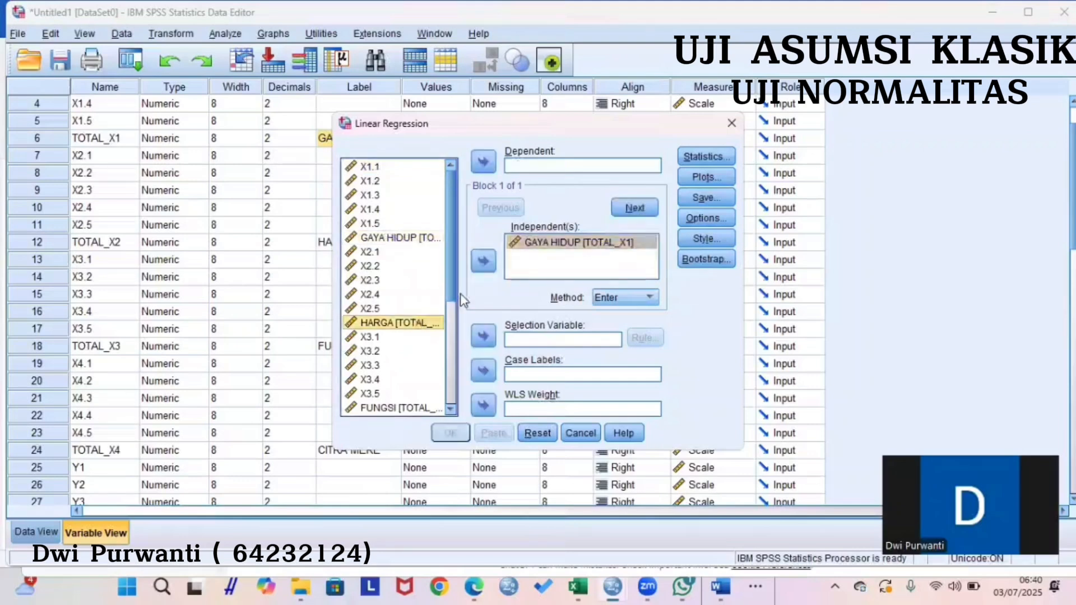
click(482, 262)
scroll(399, 306, down, 1)
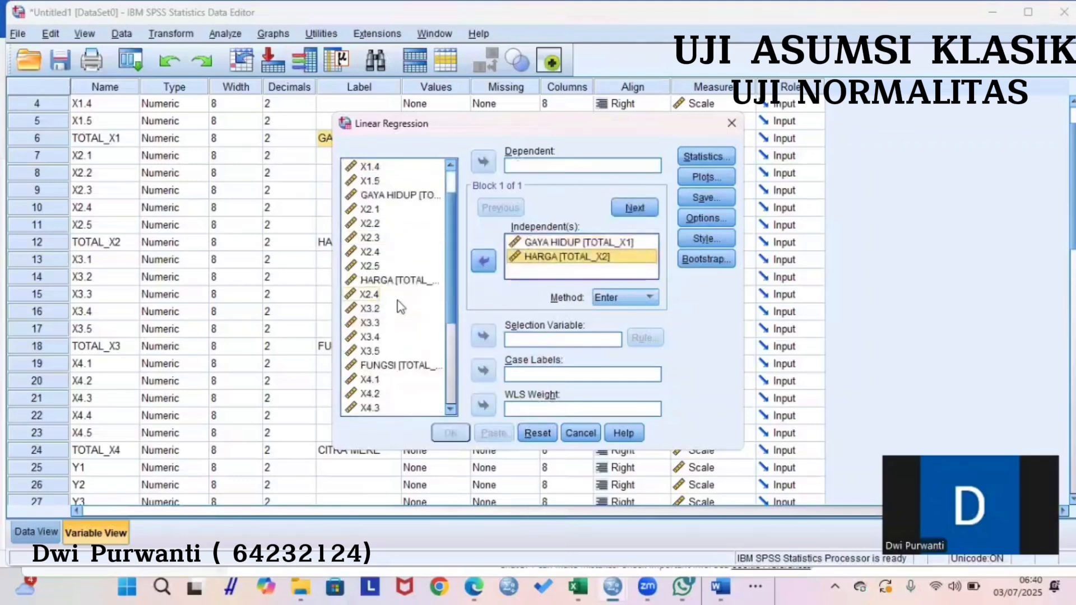
click(395, 365)
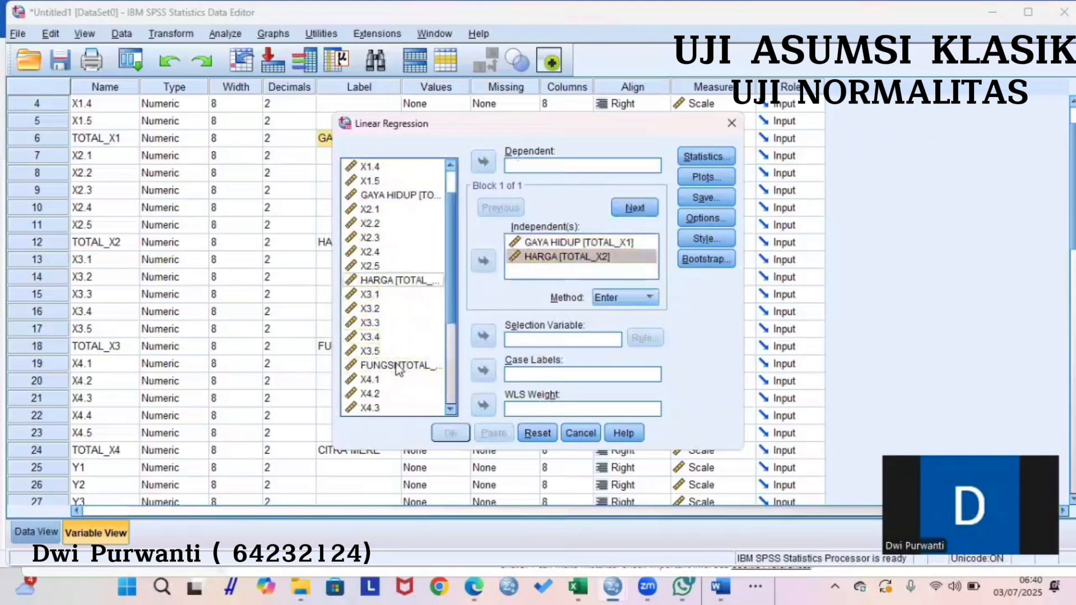
click(483, 262)
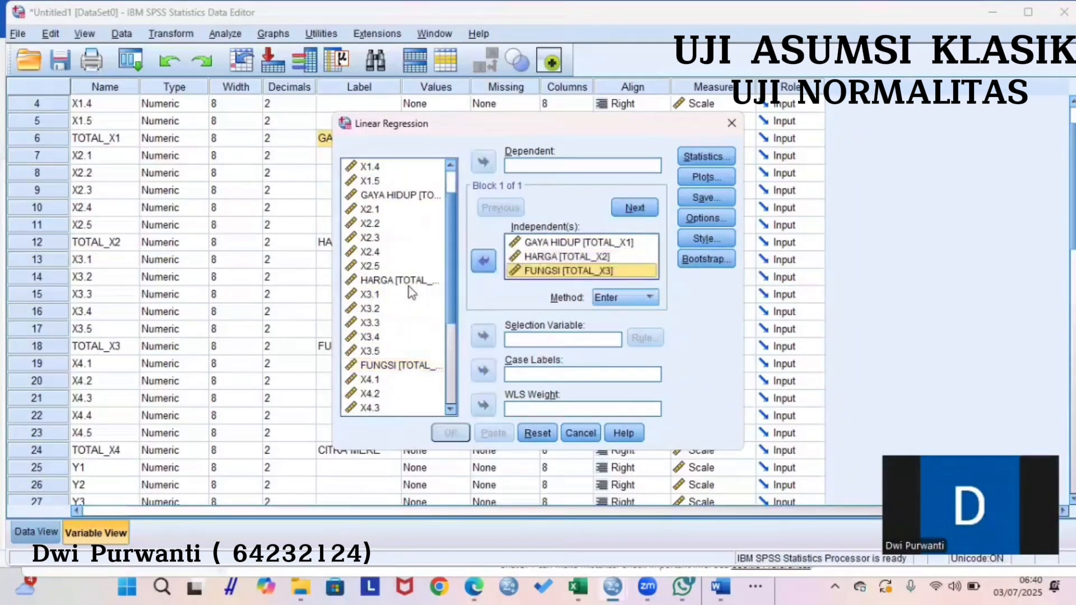
- Assign KEPUTUSAN PEMBELIAN as the dependent variable, leaving the regression statistics options at their defaults
scroll(412, 291, down, 3)
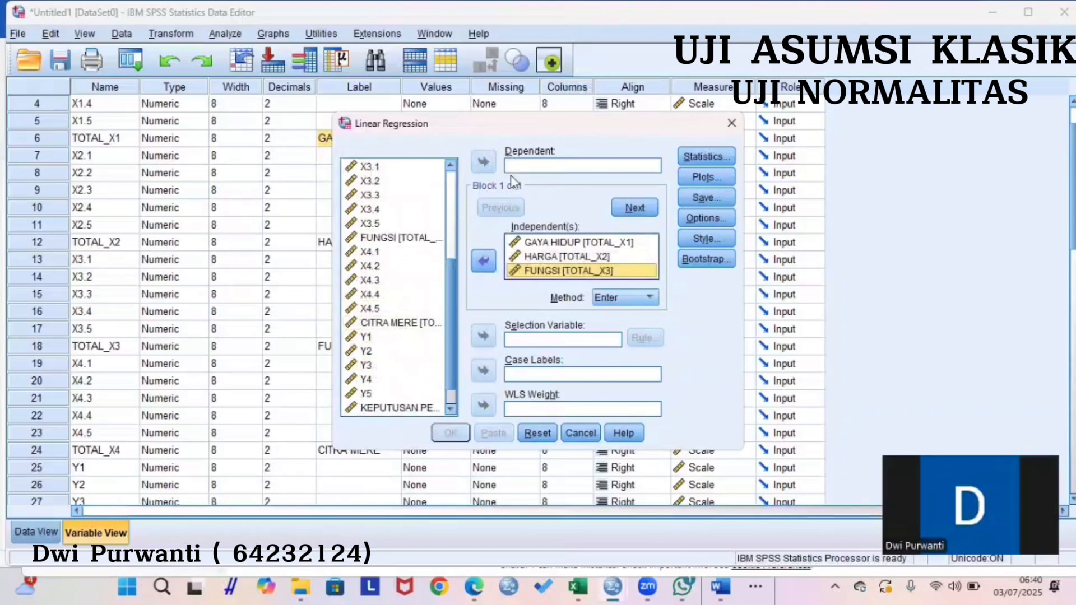
click(398, 408)
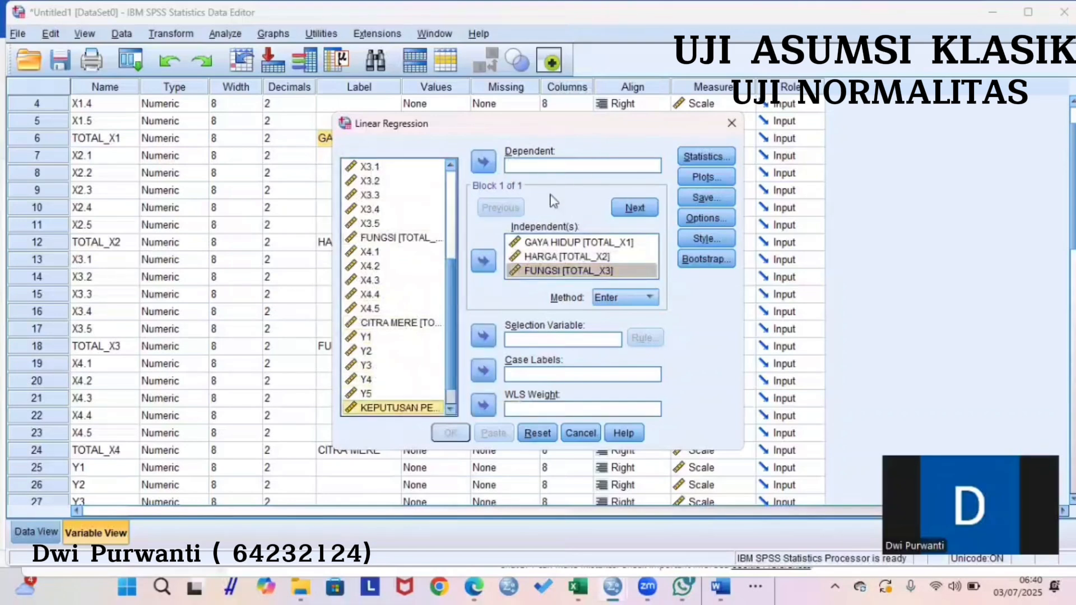
click(483, 162)
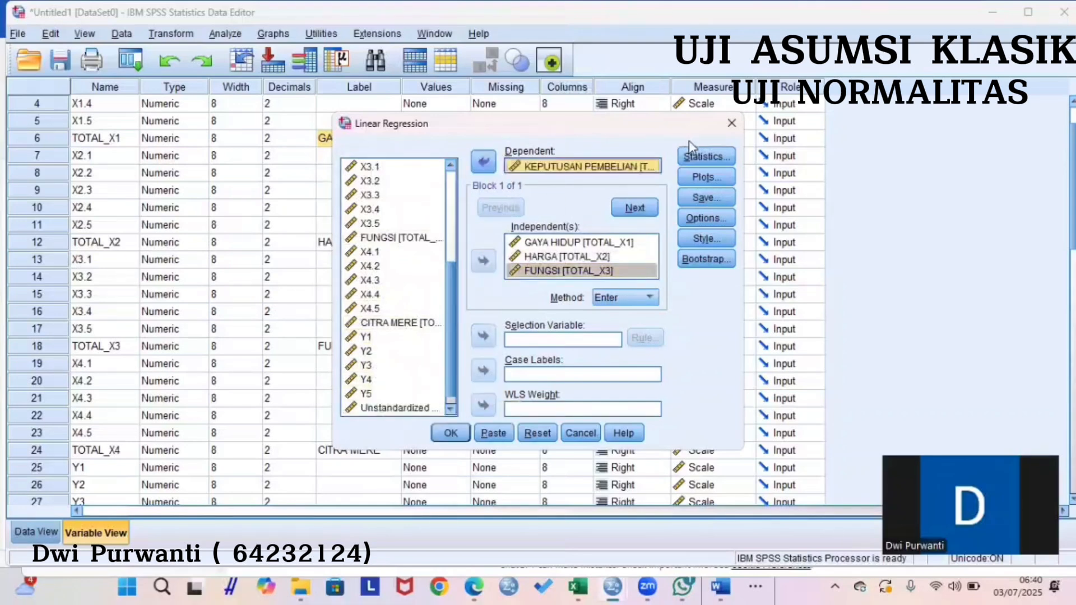
click(701, 154)
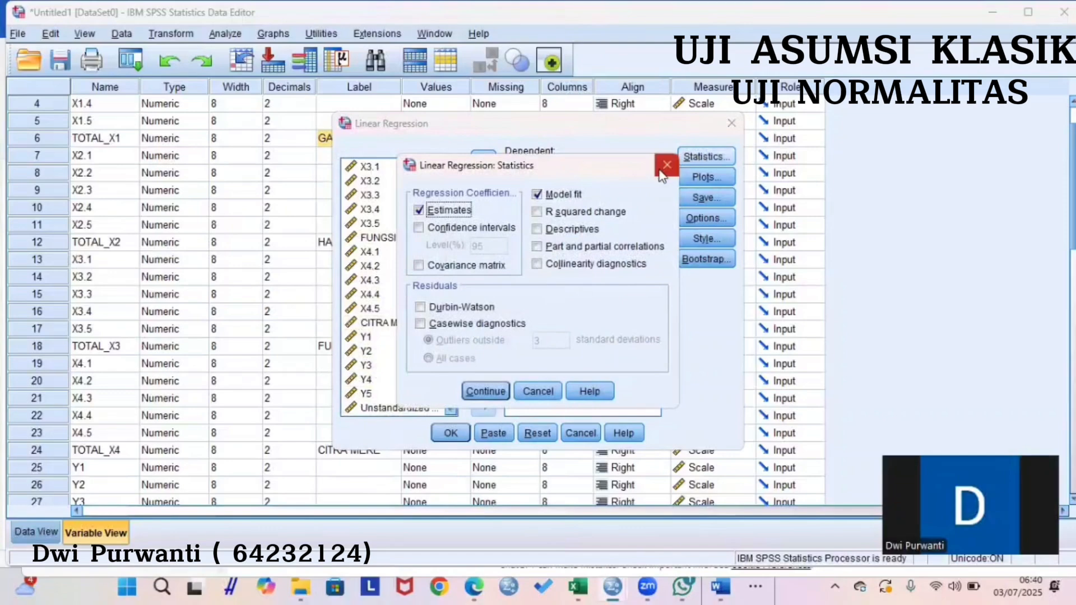
click(664, 167)
- Save the unstandardized residuals as a new variable and run the linear regression
click(716, 196)
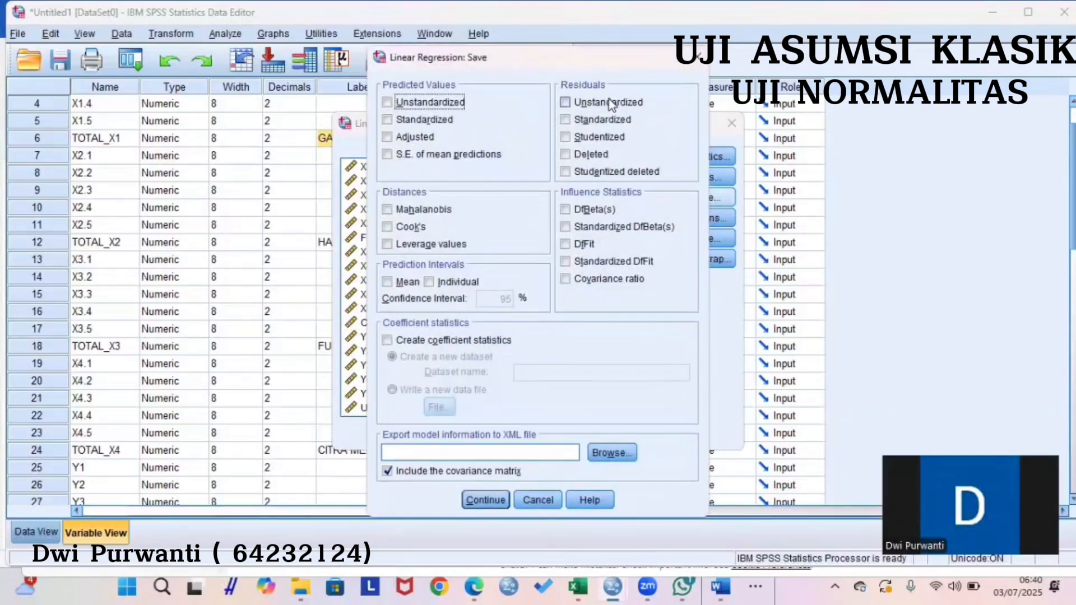
click(565, 103)
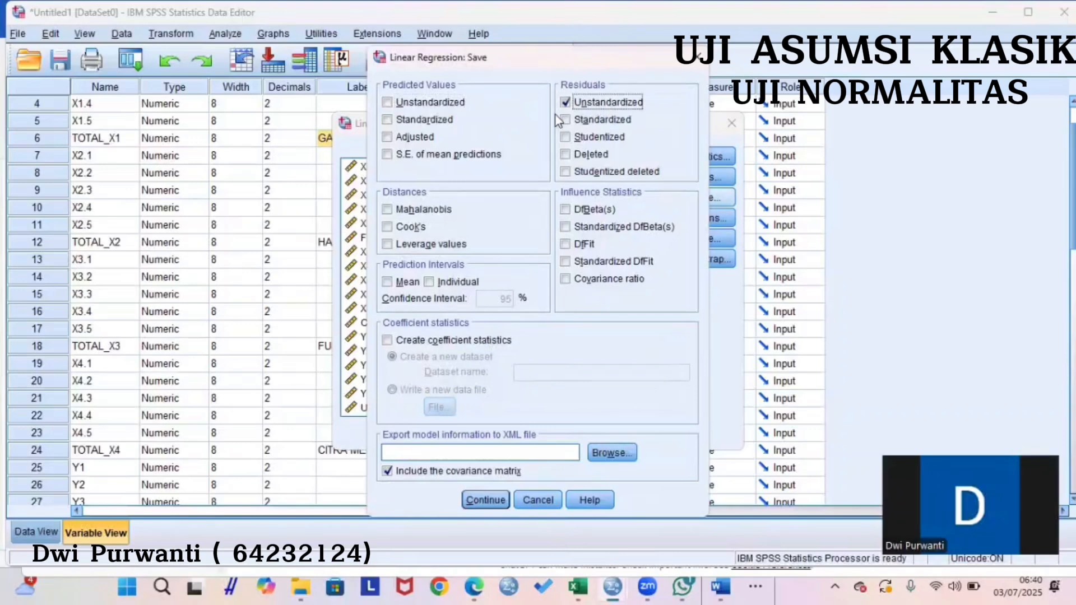
click(485, 501)
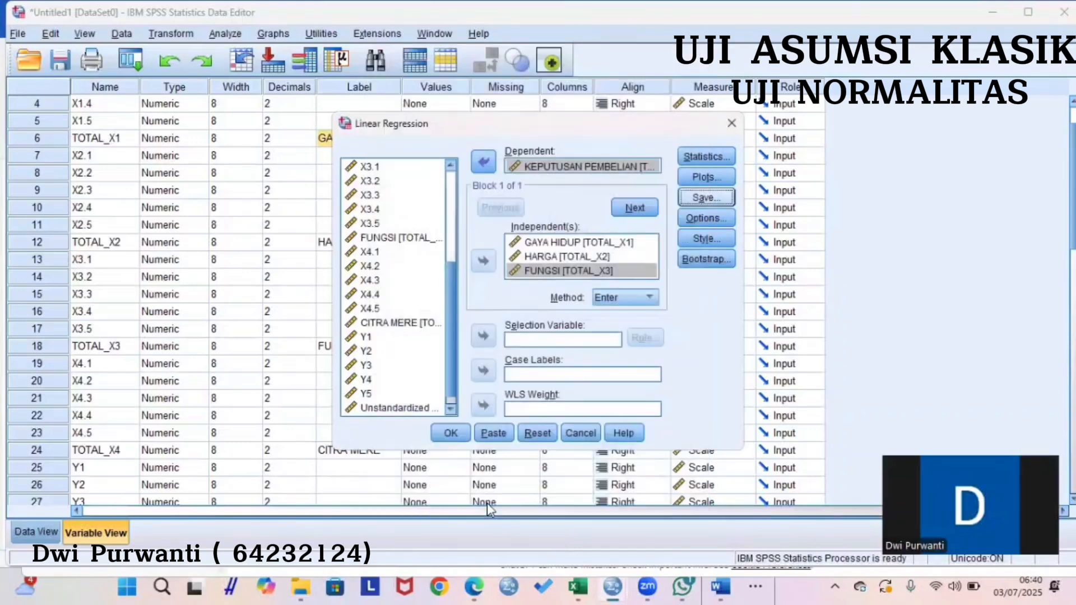
click(450, 433)
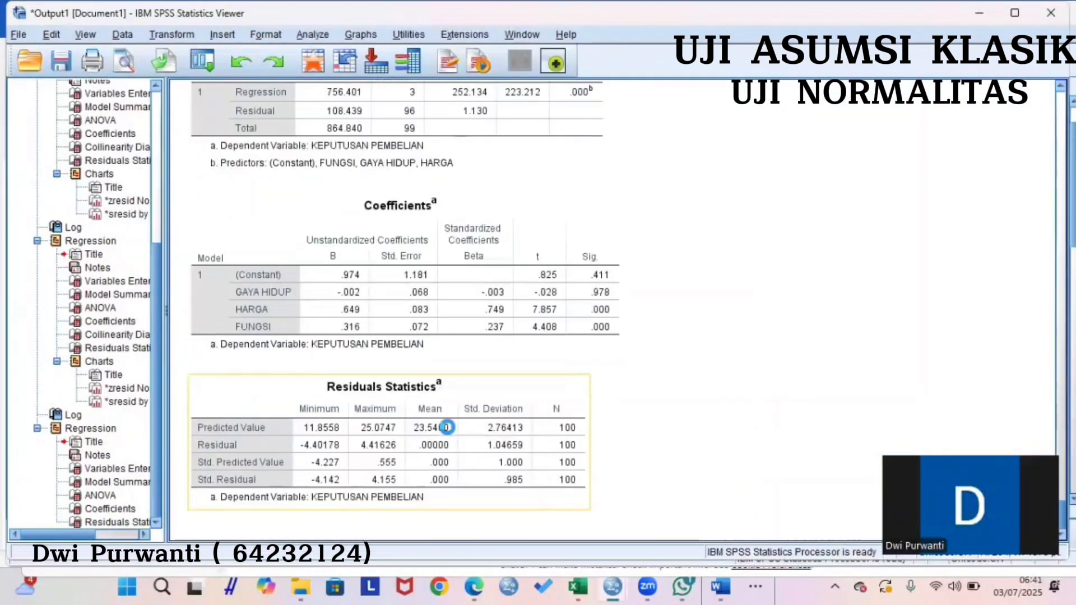
- Run a legacy one-sample Kolmogorov-Smirnov test on the last unstandardized residual in the Data Editor's variable list, with Normal as the test distribution
mouse_move(612, 587)
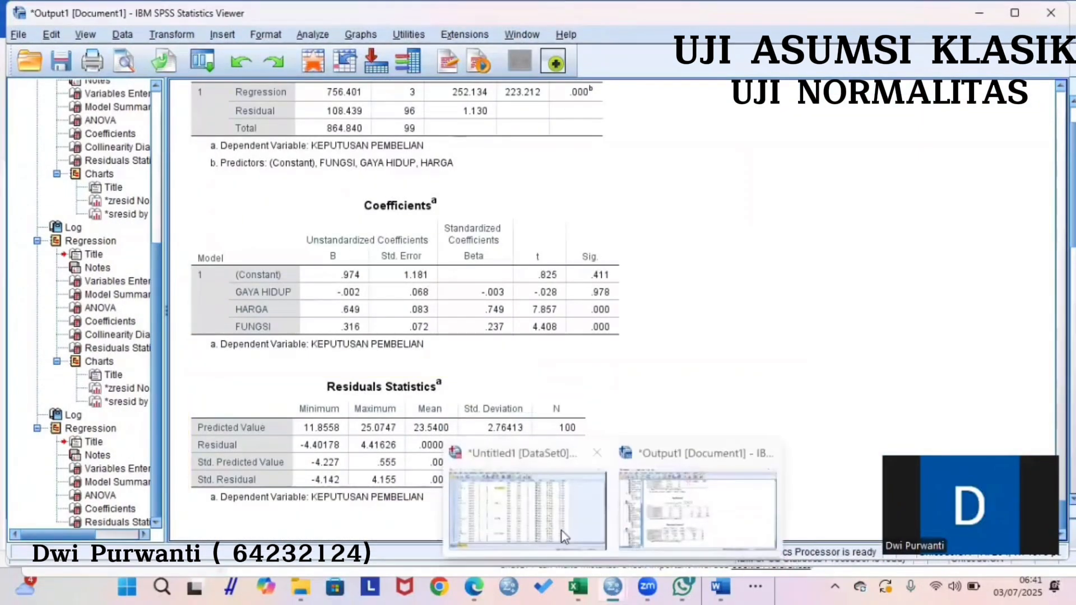
click(556, 527)
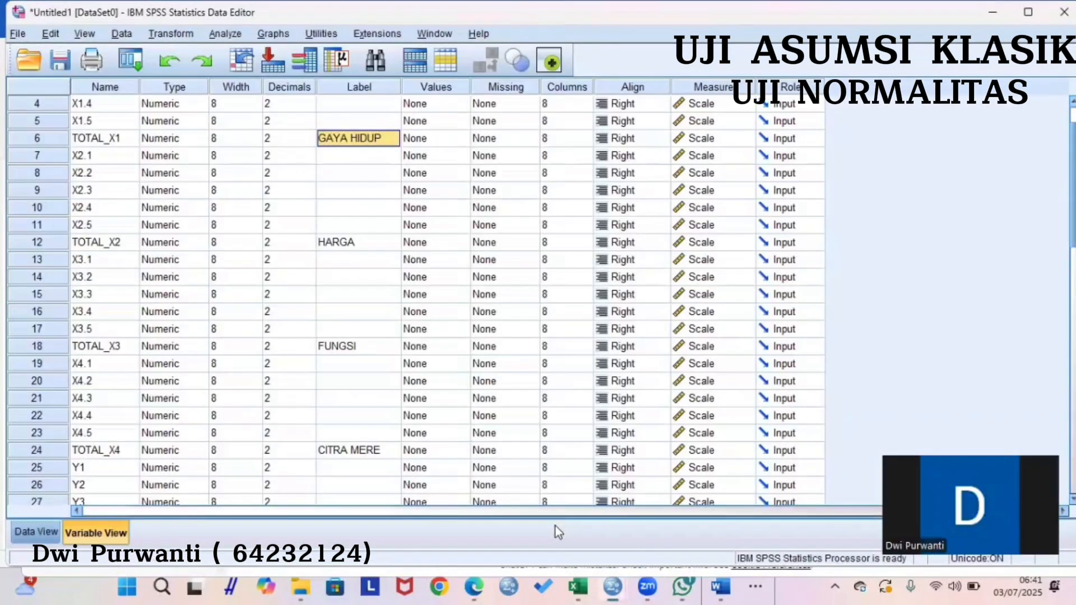
click(224, 34)
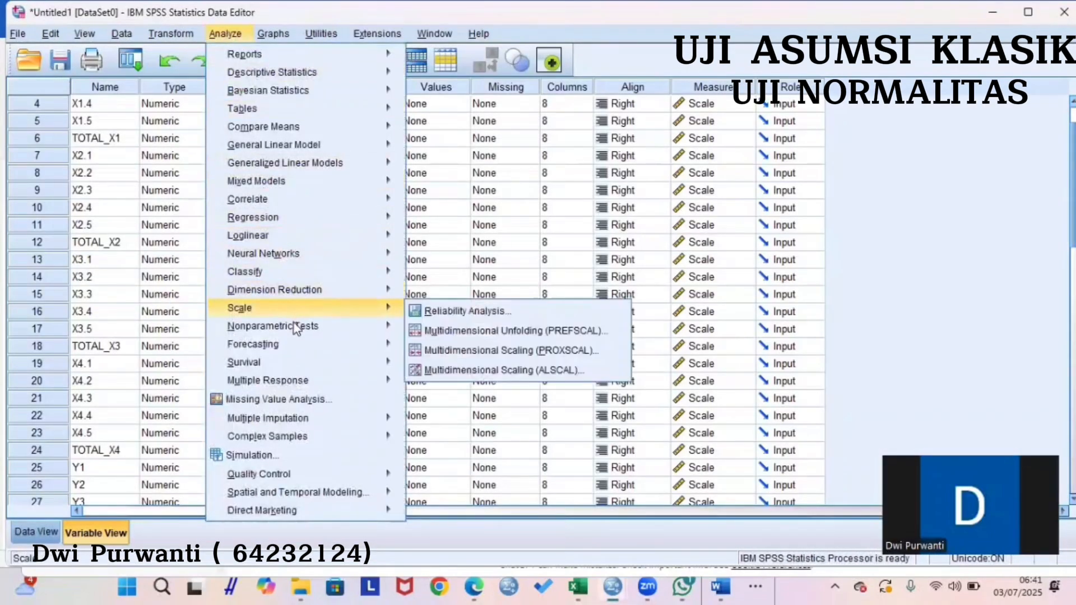
mouse_move(296, 324)
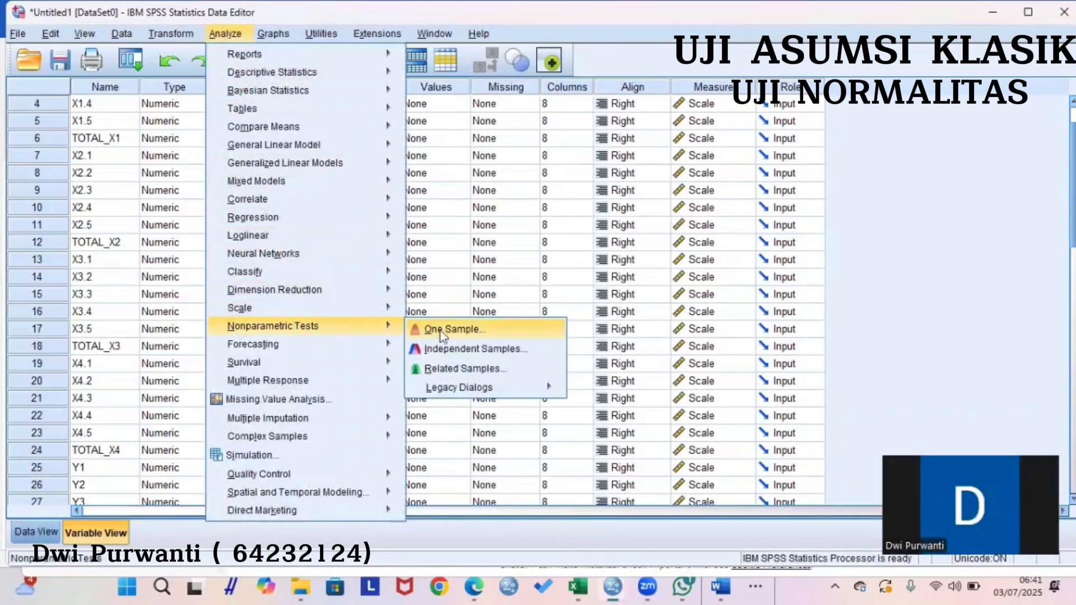
mouse_move(463, 389)
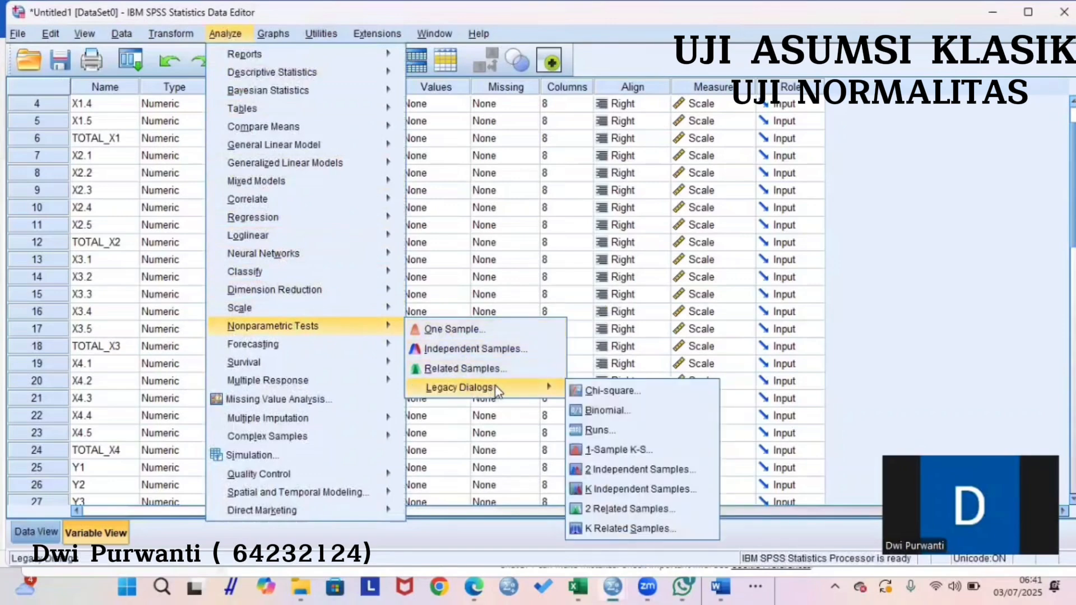
click(610, 450)
scroll(664, 284, down, 5)
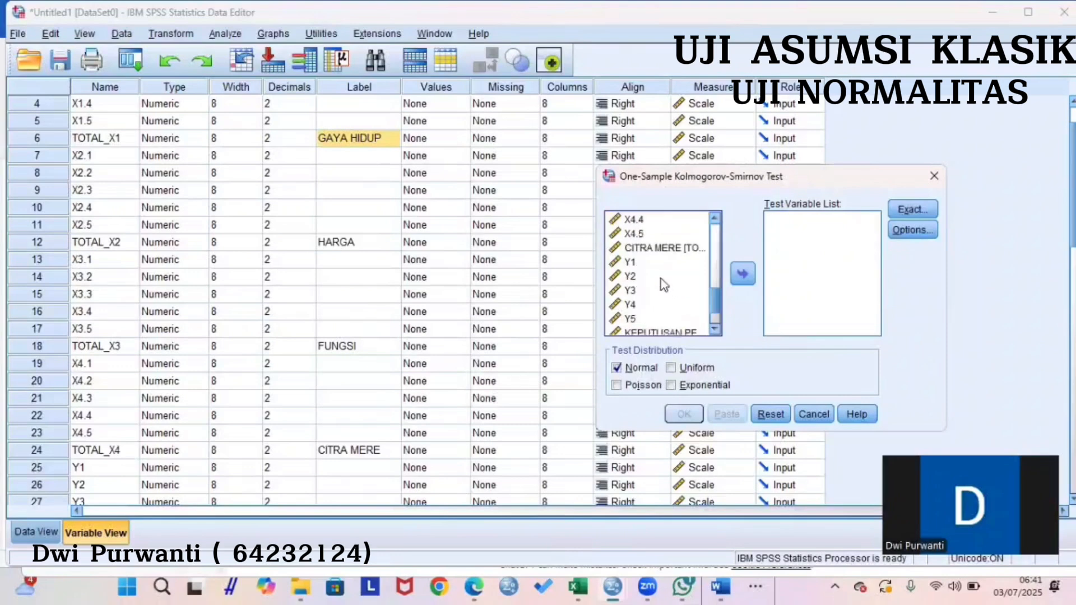
scroll(664, 284, down, 1)
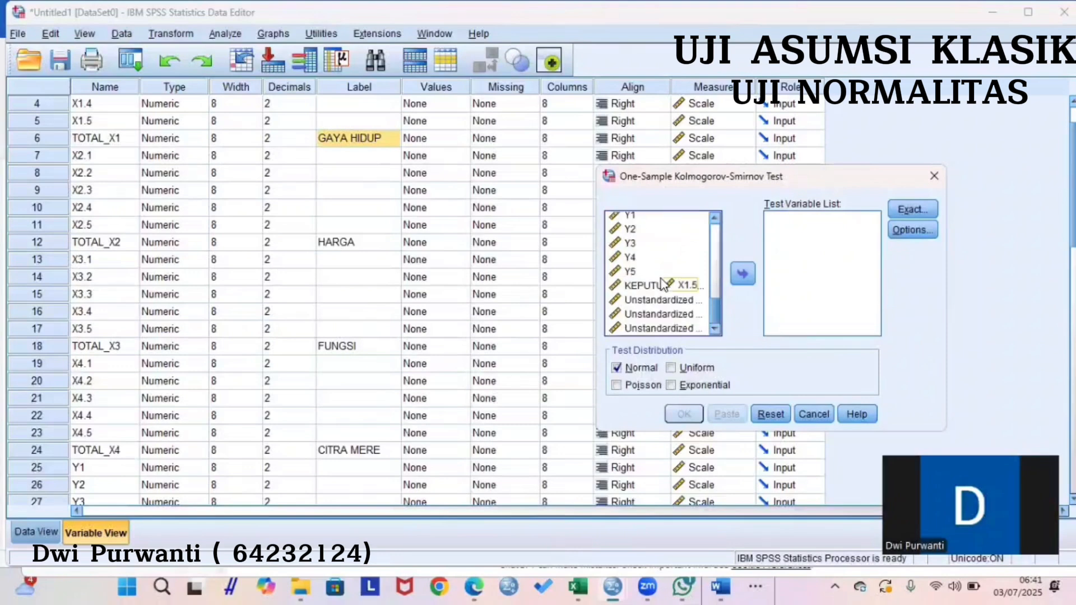
click(657, 329)
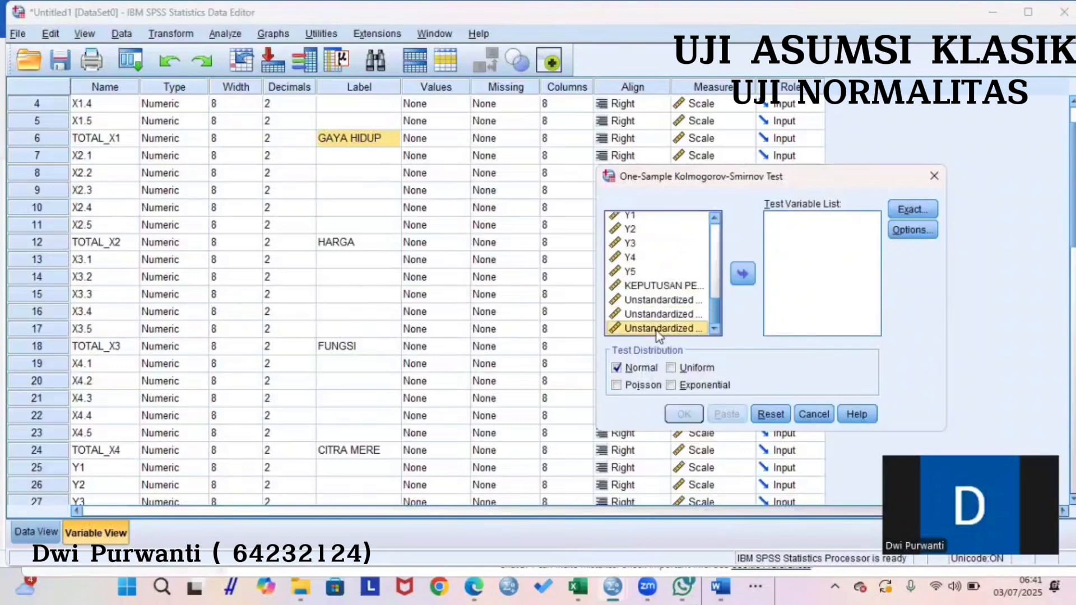
click(742, 274)
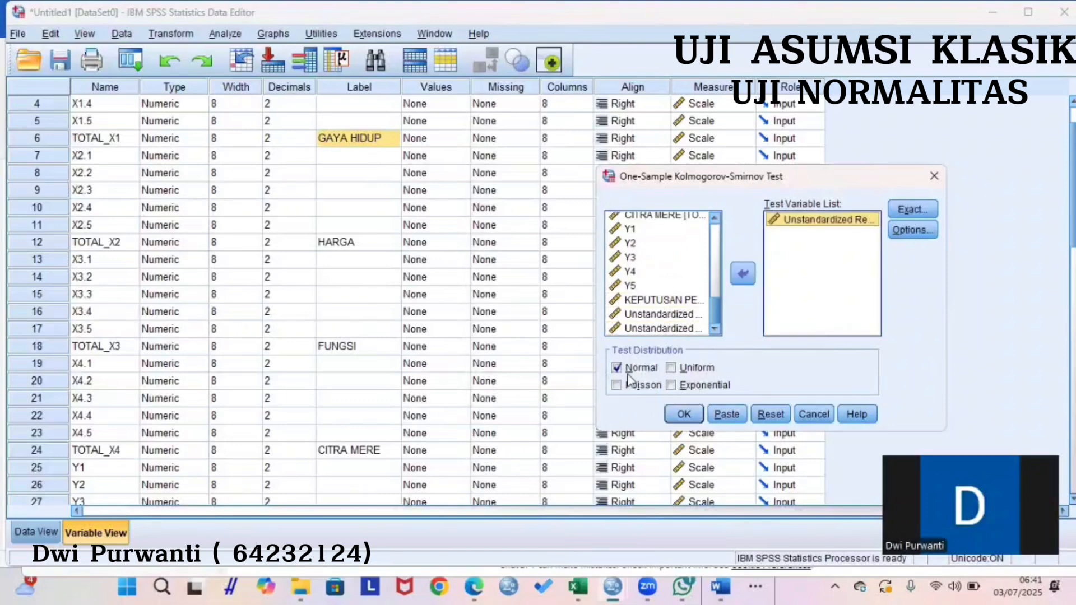
click(681, 415)
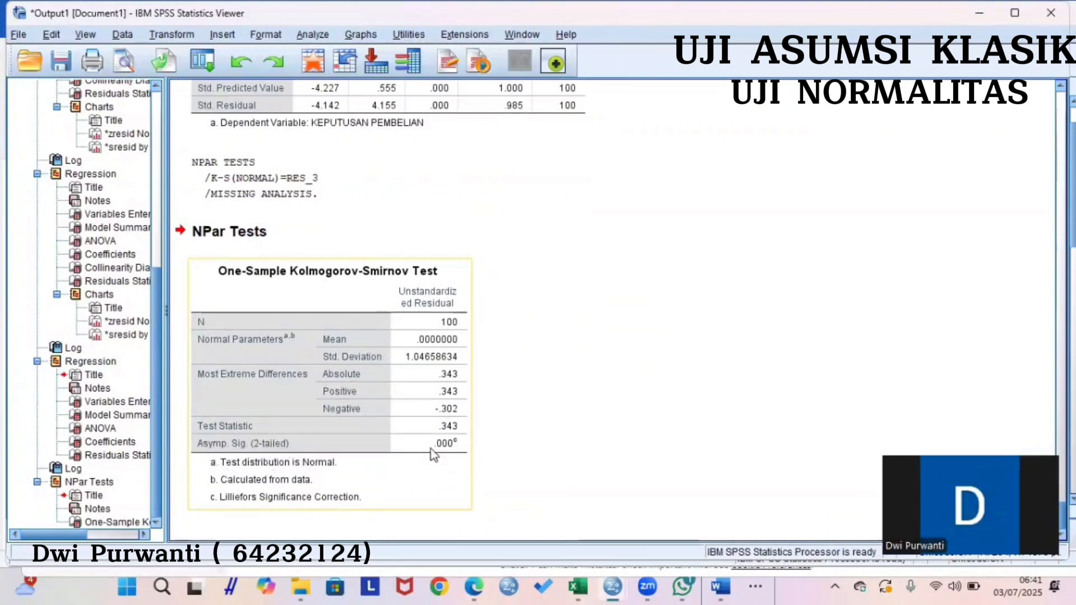
- Switch to Document1 in Word to check the Asymp. Sig. (2-tailed) decision criteria for the normality test
mouse_move(720, 587)
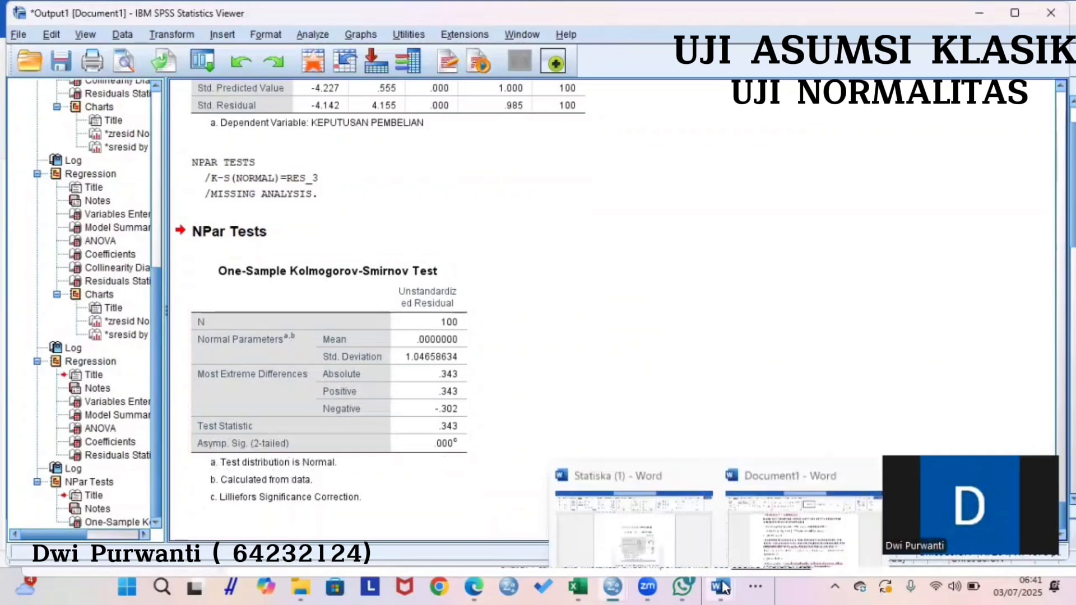
click(790, 531)
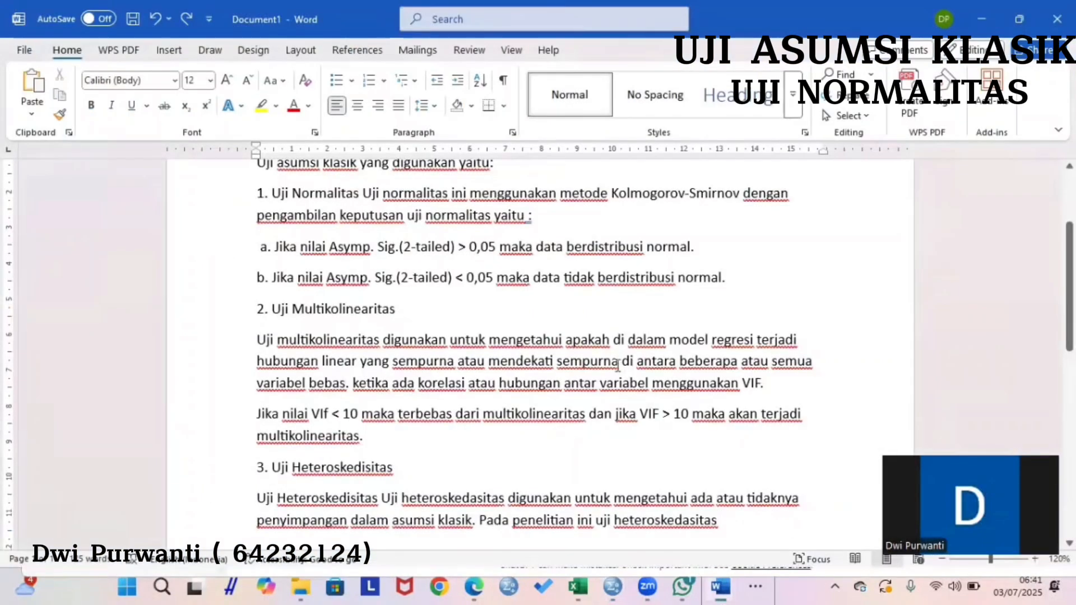
- Shrink the Document1 window and place it beside the One-Sample Kolmogorov-Smirnov Test table, with the normality criteria in view
scroll(618, 367, up, 3)
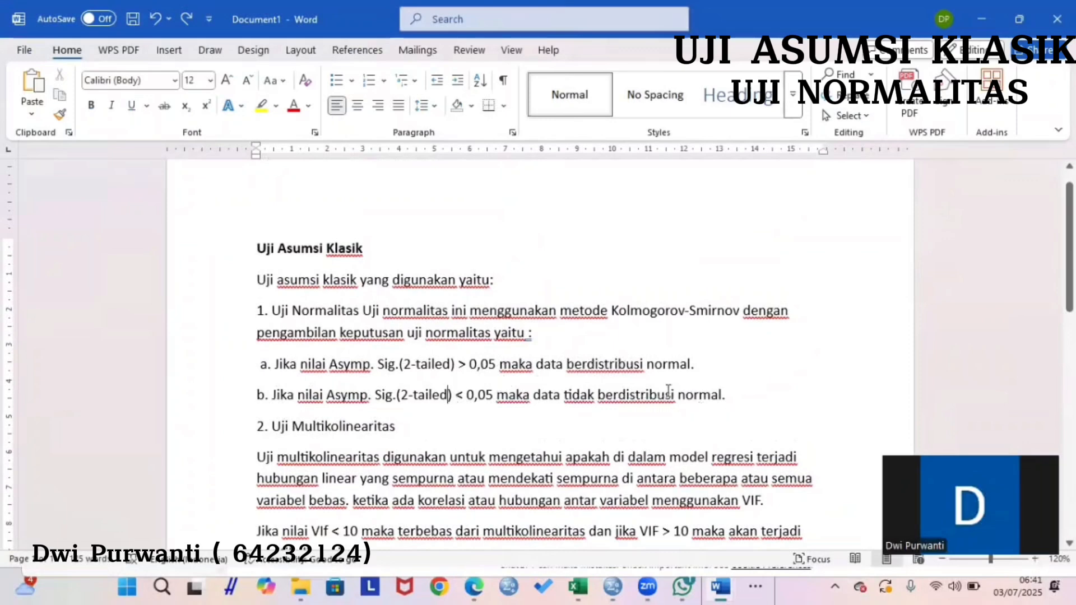
click(1010, 8)
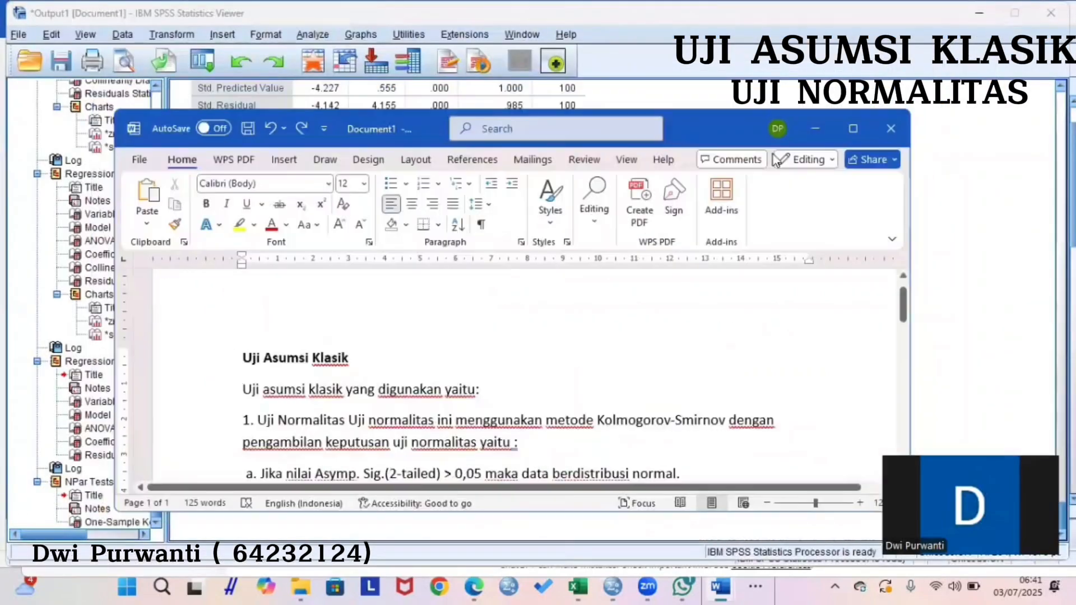
scroll(635, 286, down, 5)
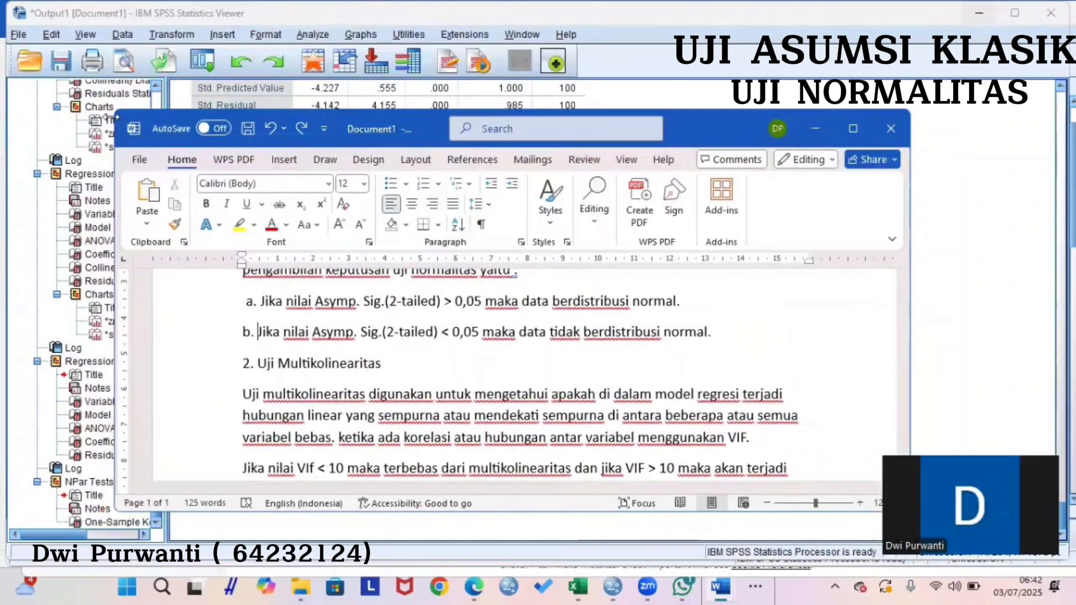
drag(117, 116, 412, 113)
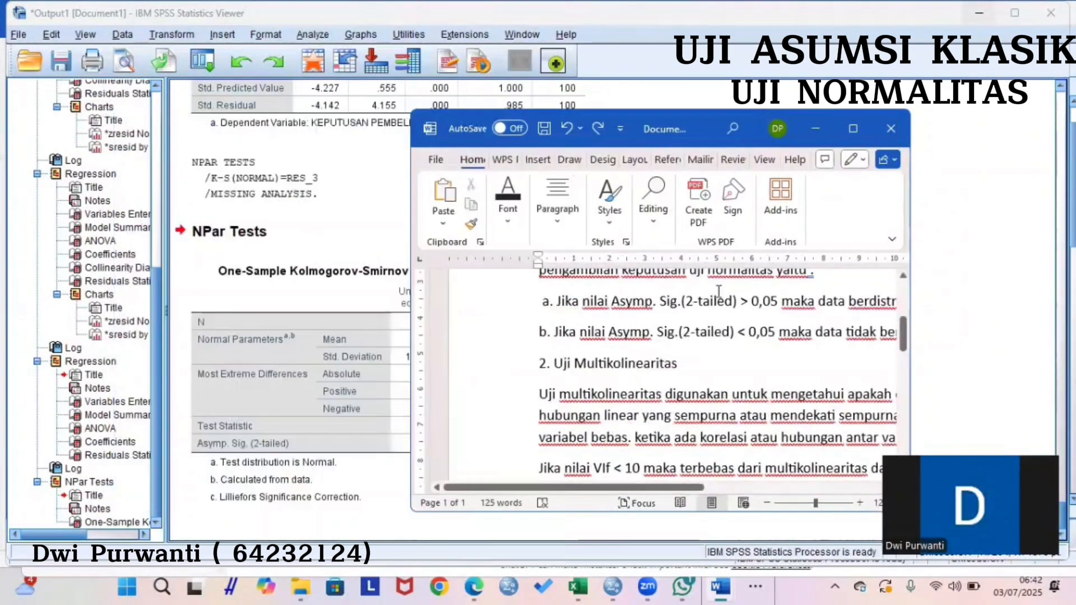
scroll(752, 360, right, 5)
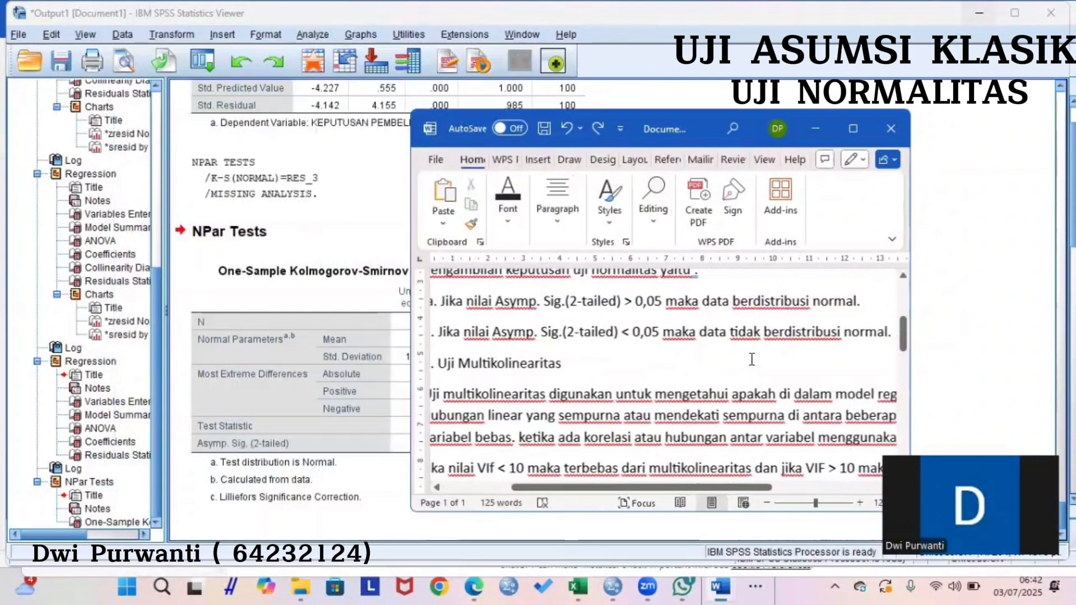
drag(701, 119, 754, 90)
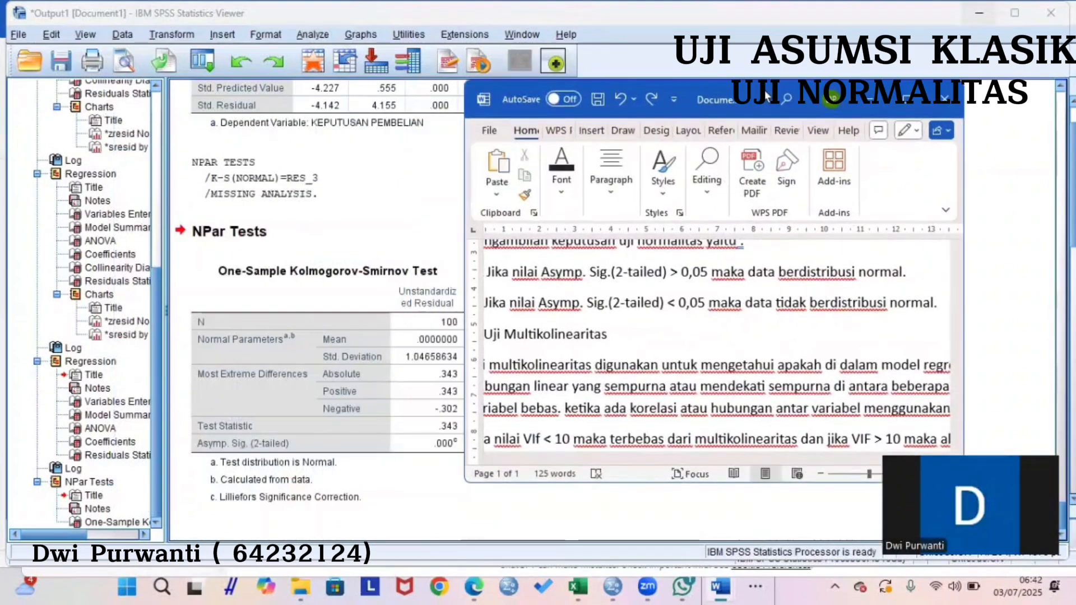
- Compare the Asymp. Sig. (2-tailed) value in the Kolmogorov-Smirnov table with the 0,05 criteria in the Word document
click(335, 339)
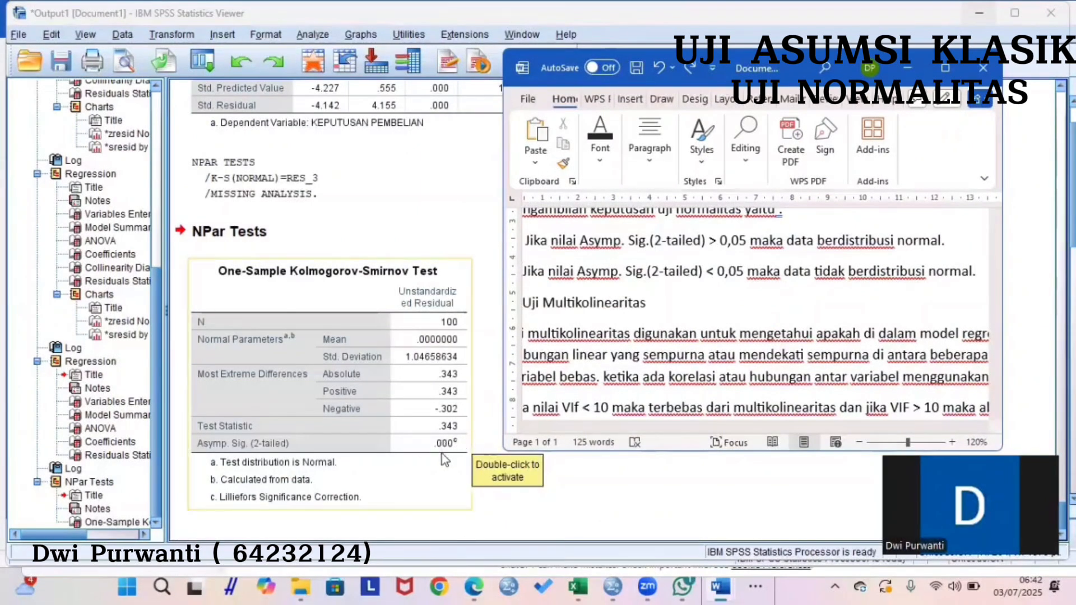
click(493, 490)
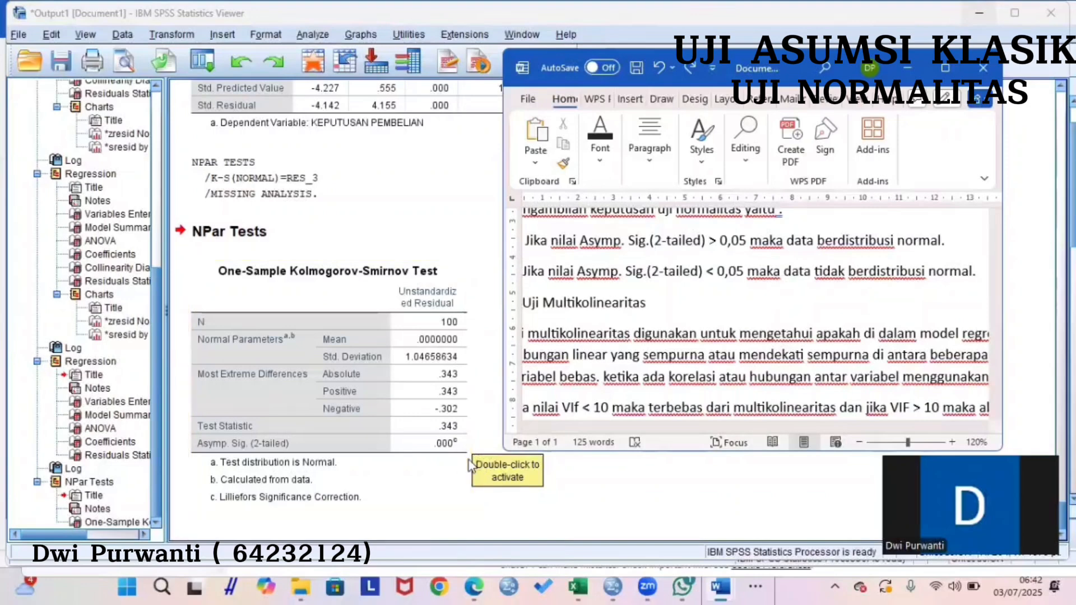
click(453, 463)
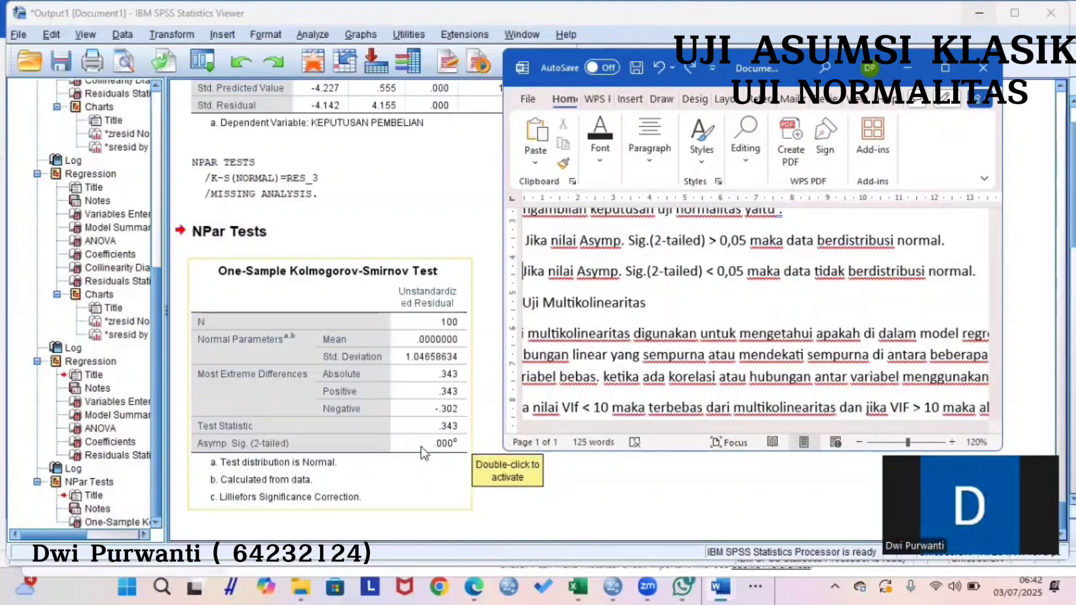
click(549, 500)
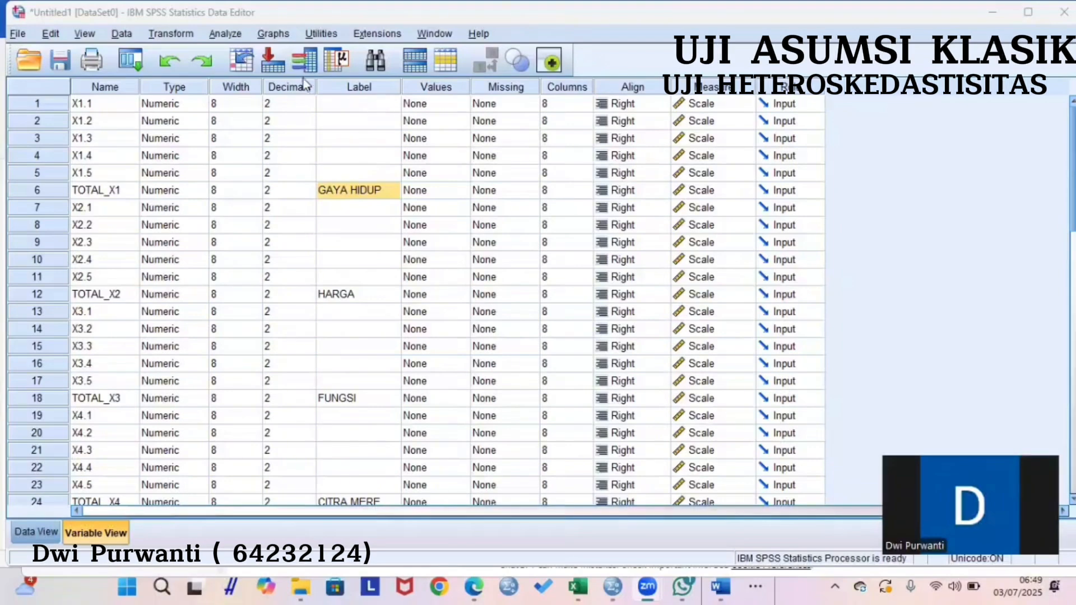
- Start a new linear regression in the Data Editor with GAYA HIDUP, HARGA, FUNGSI and CITRA MERE as independent variables
click(233, 35)
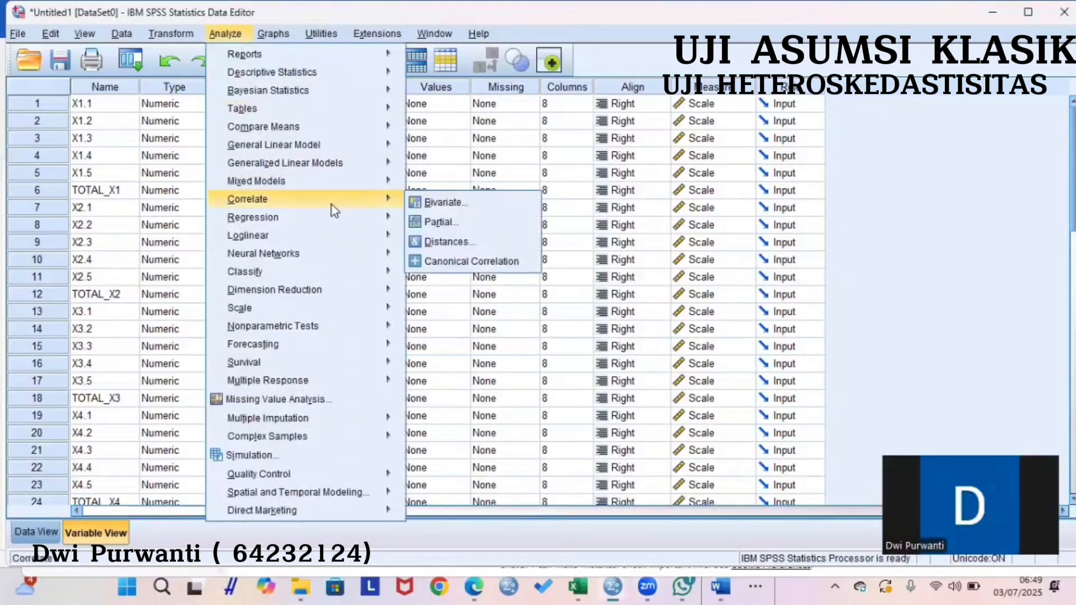
mouse_move(332, 217)
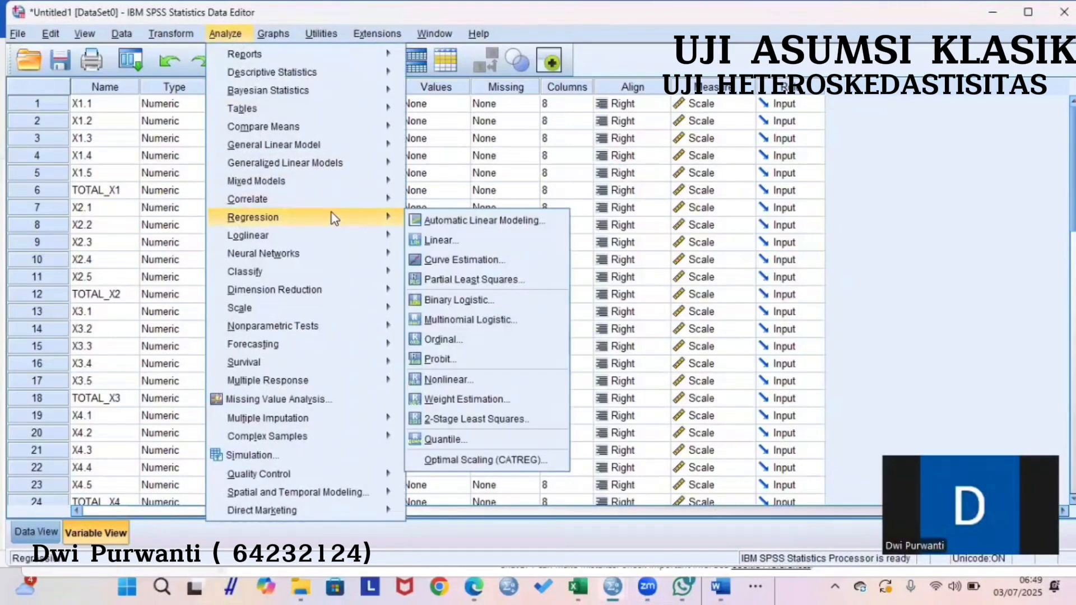
click(451, 239)
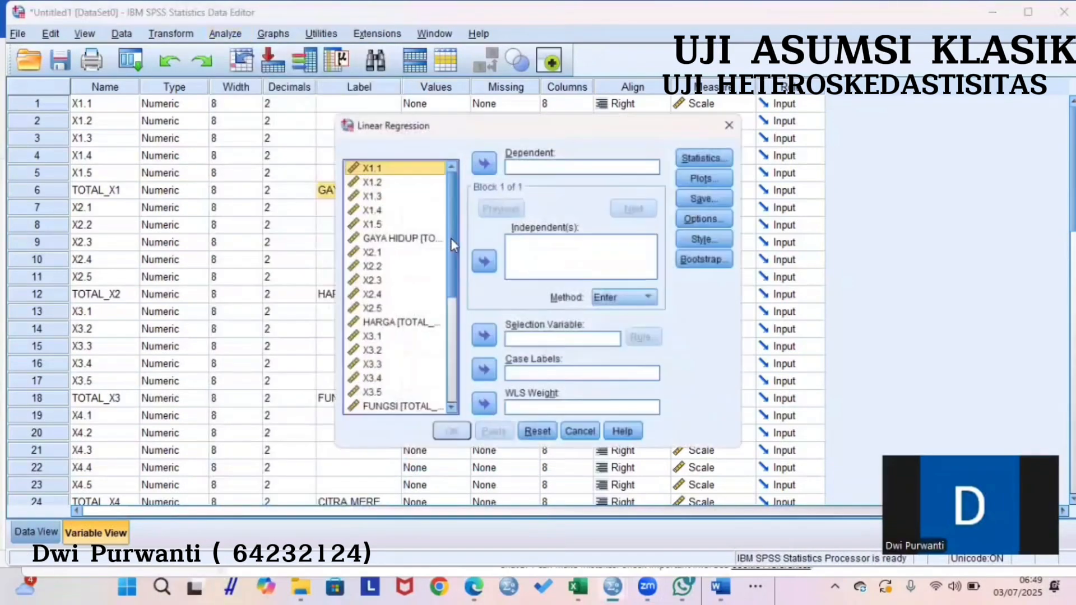
click(402, 239)
click(485, 261)
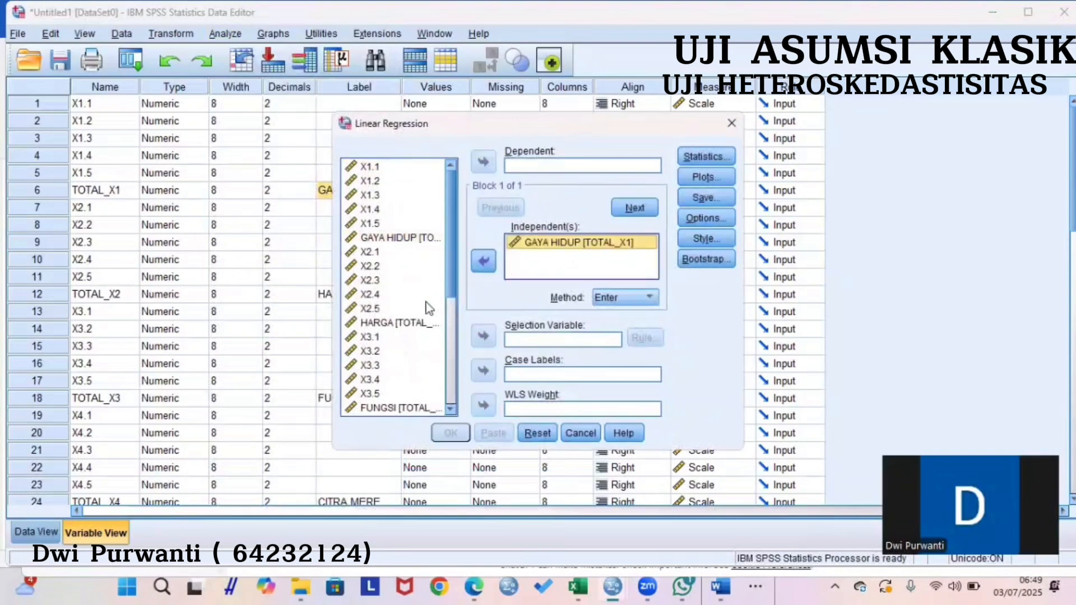
click(413, 324)
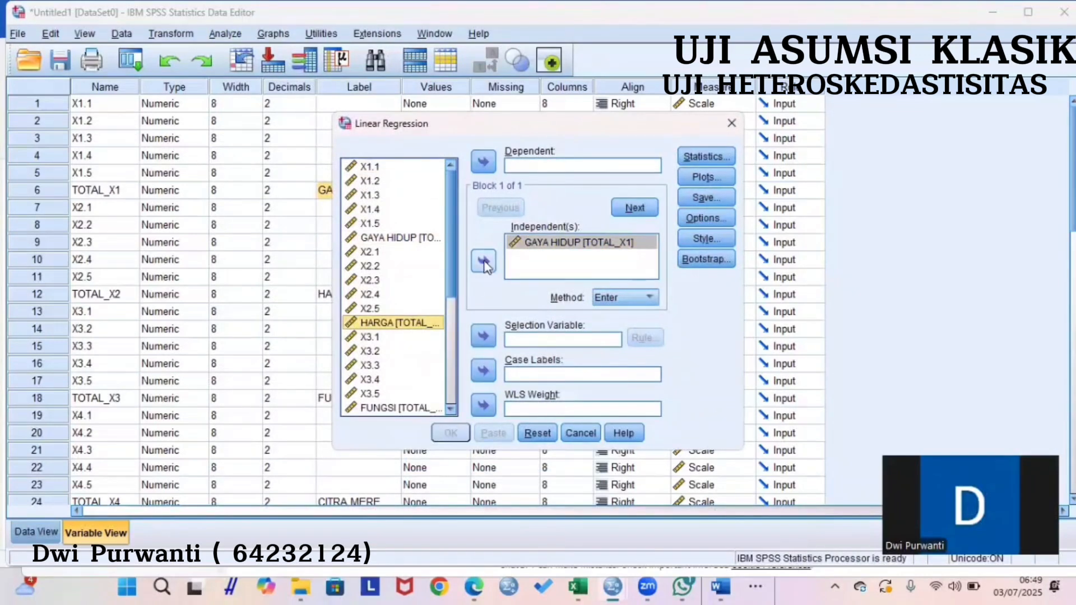
click(486, 260)
scroll(408, 324, down, 2)
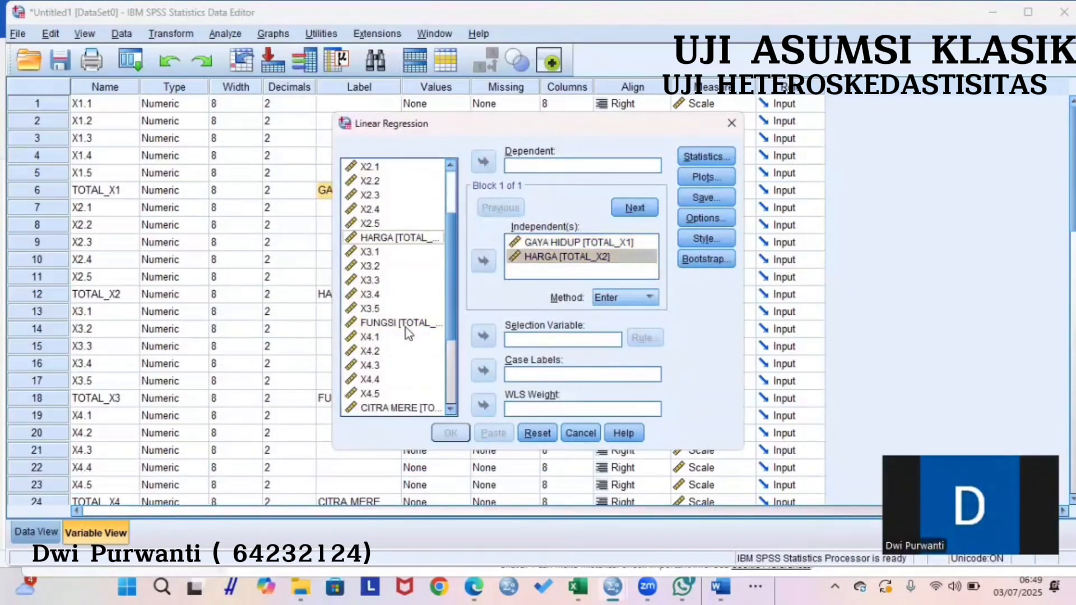
click(406, 324)
click(484, 261)
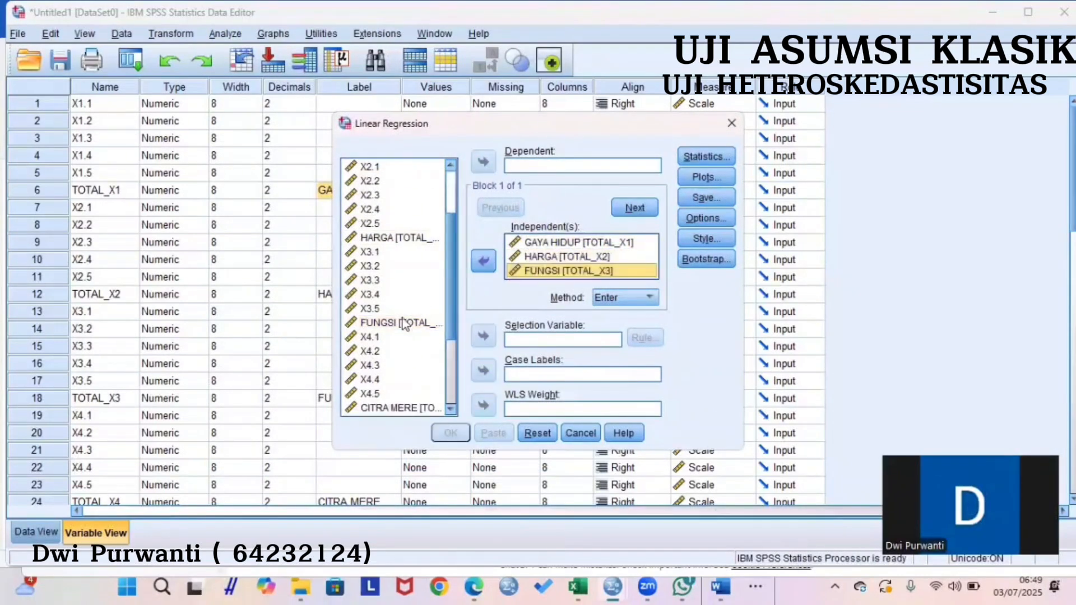
click(401, 408)
click(484, 261)
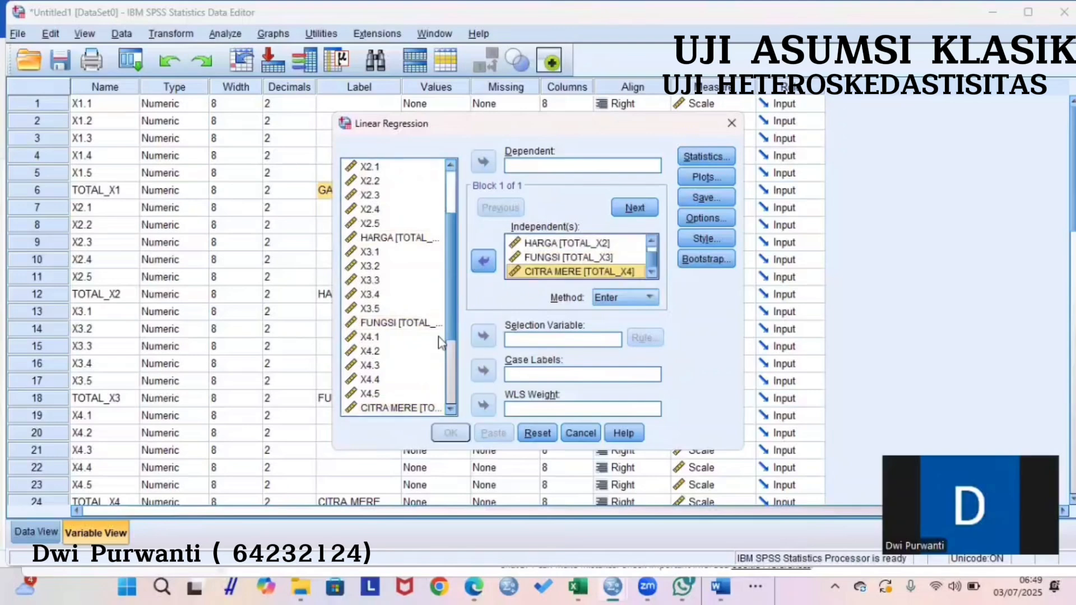
- Assign KEPUTUSAN PEMBELIAN as the dependent variable of the heteroscedasticity regression
scroll(429, 343, down, 2)
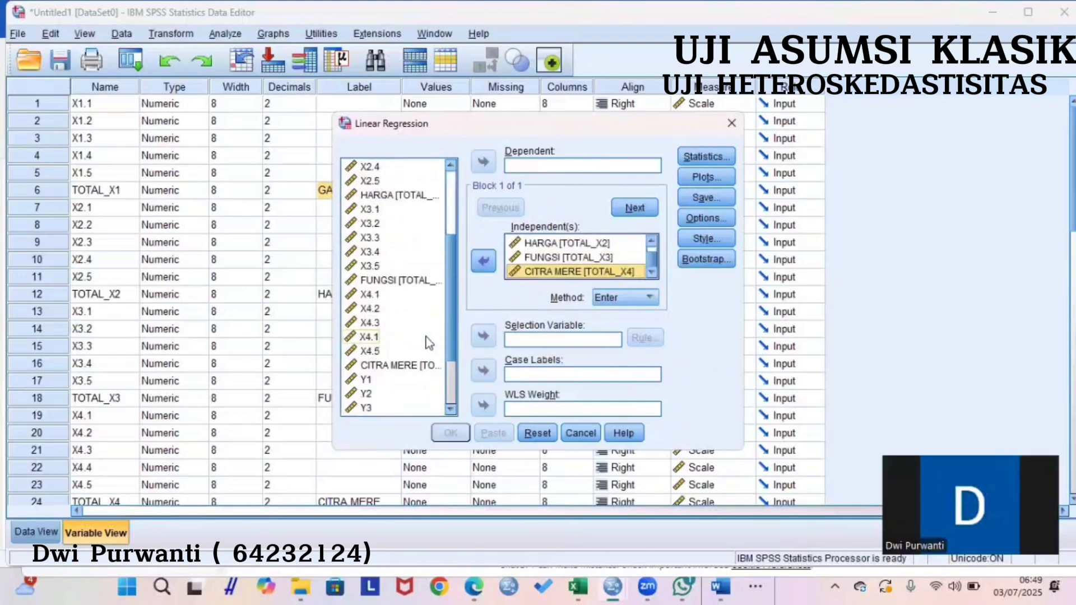
click(414, 407)
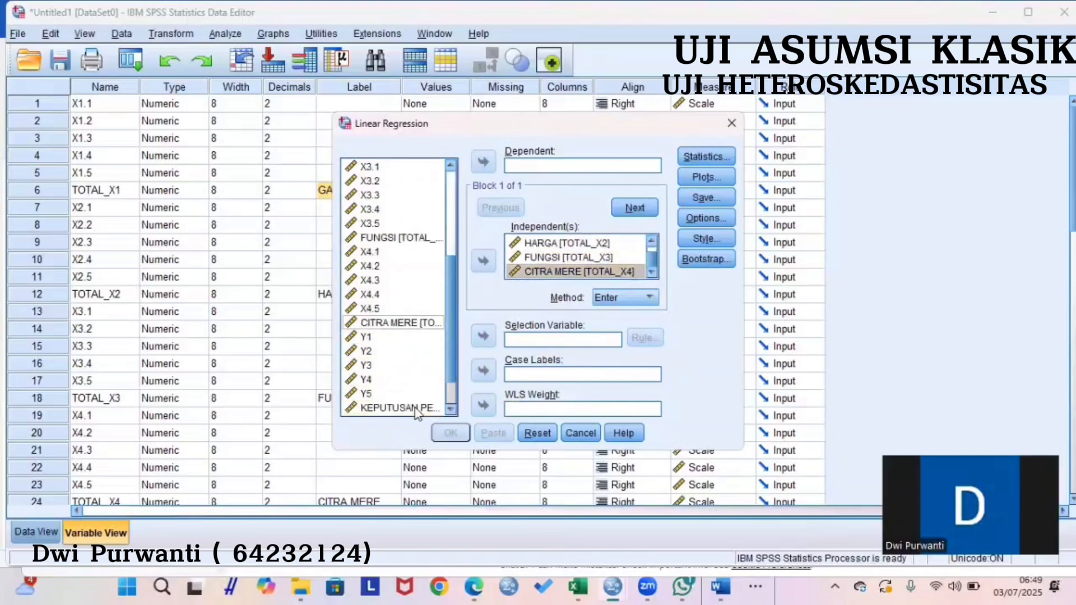
click(483, 163)
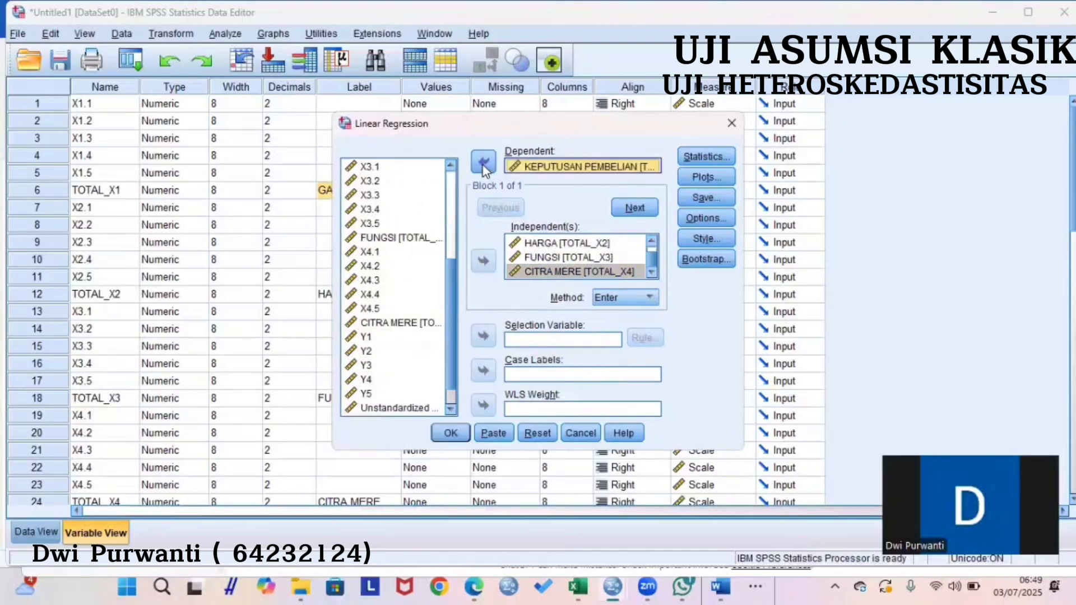
- Plot *SRESID on Y against *ZPRED on X, include a normal probability plot, and run the regression
click(703, 178)
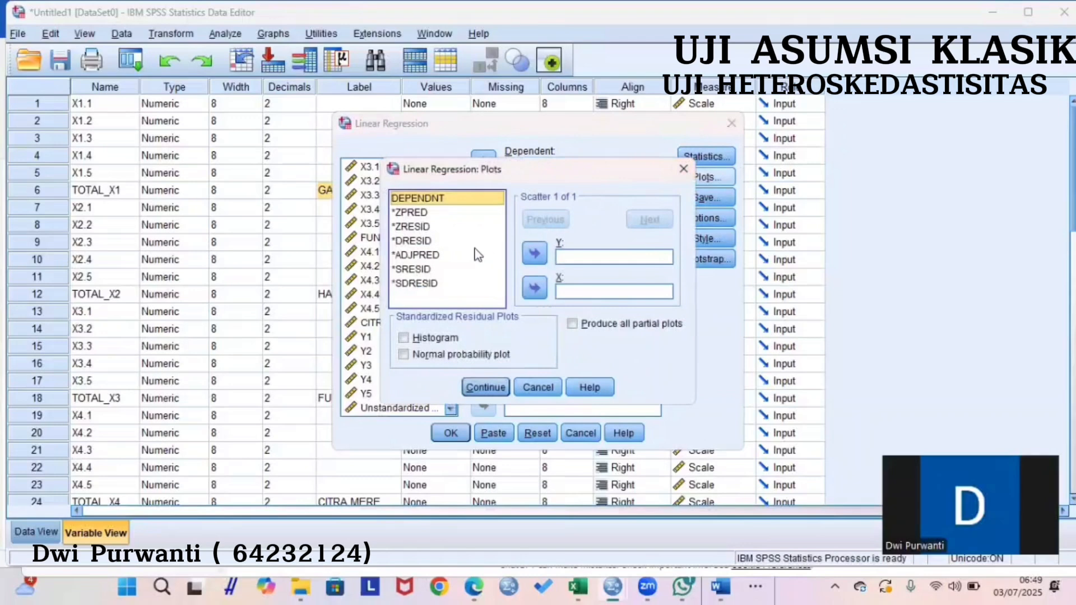
click(439, 268)
click(534, 254)
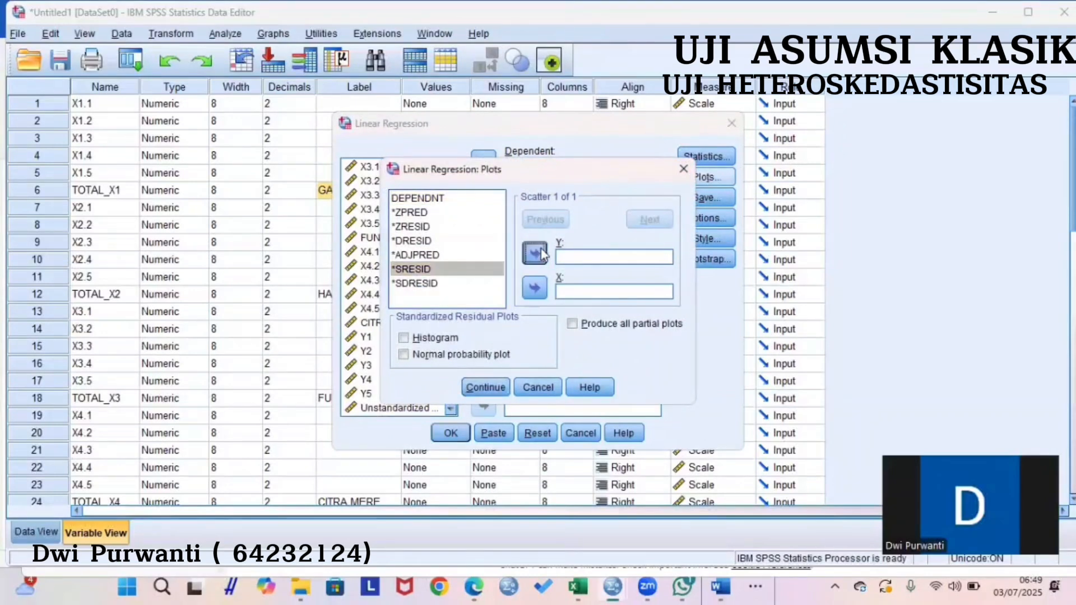
click(424, 213)
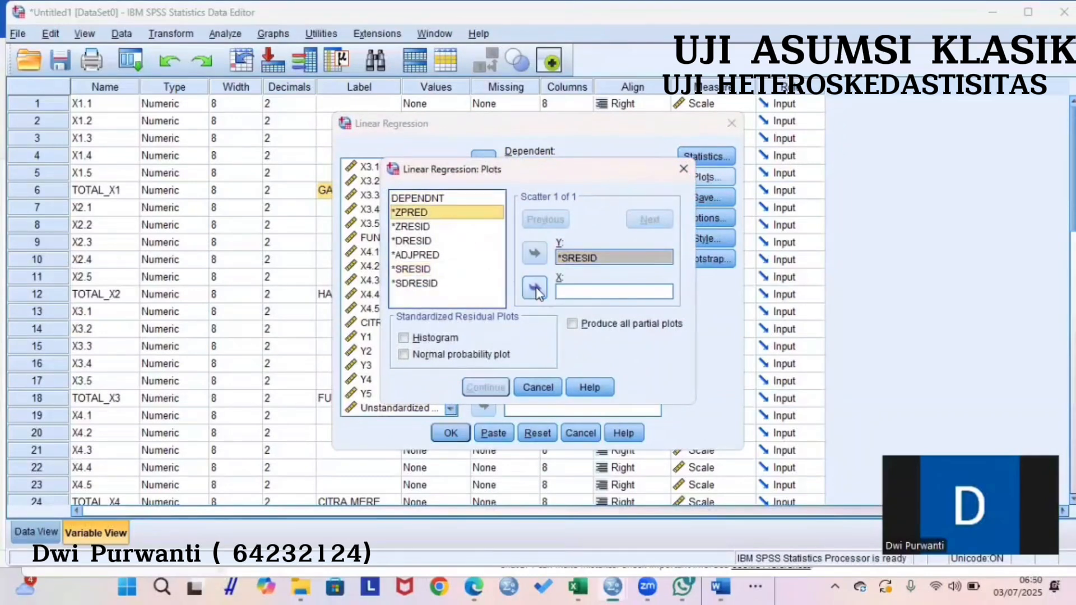
click(536, 288)
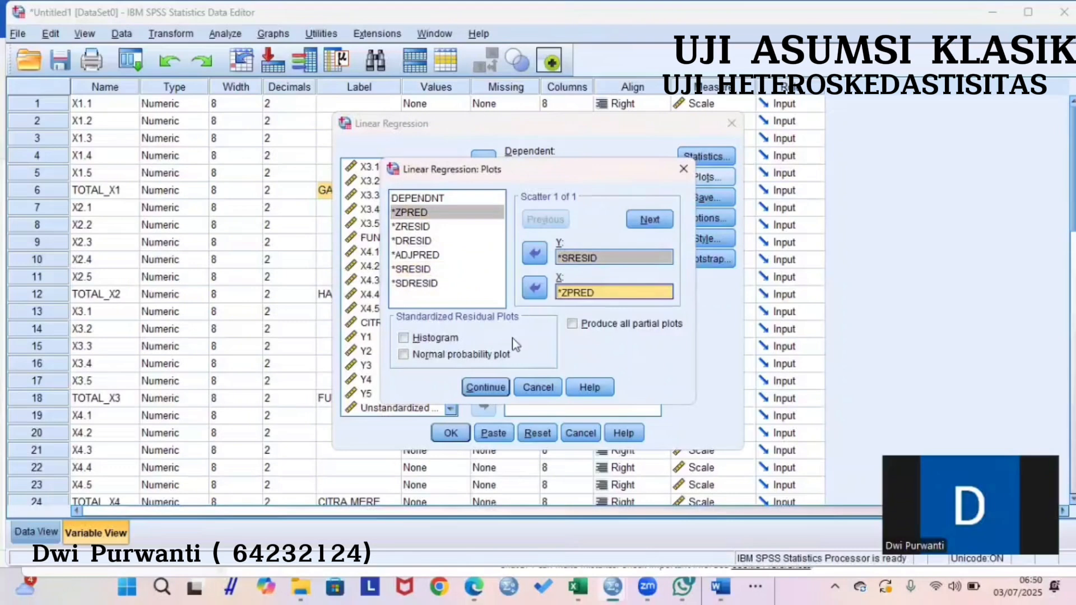
click(429, 353)
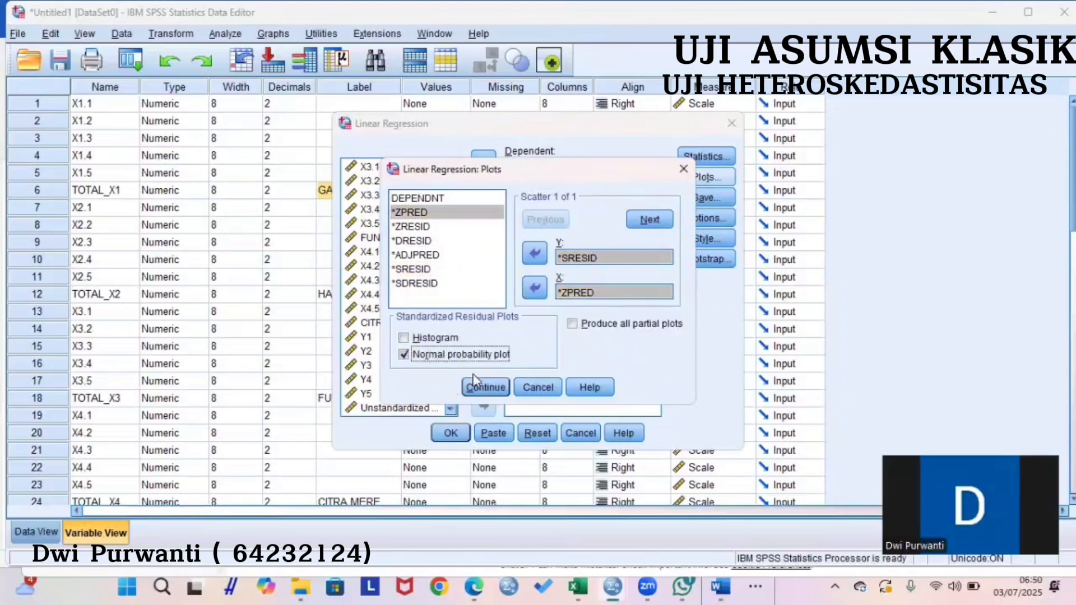
click(480, 388)
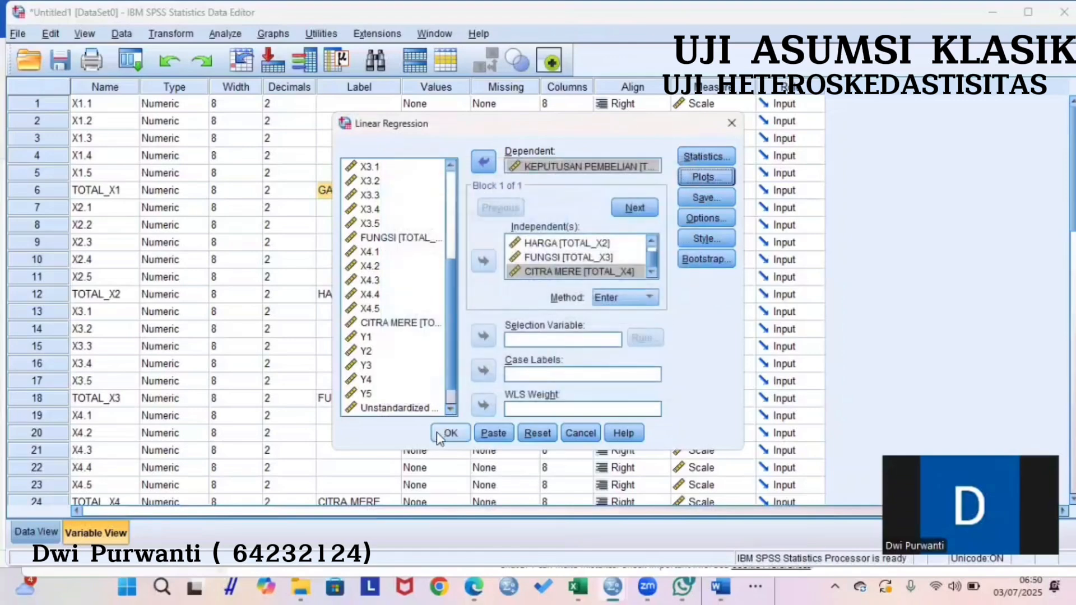
click(447, 433)
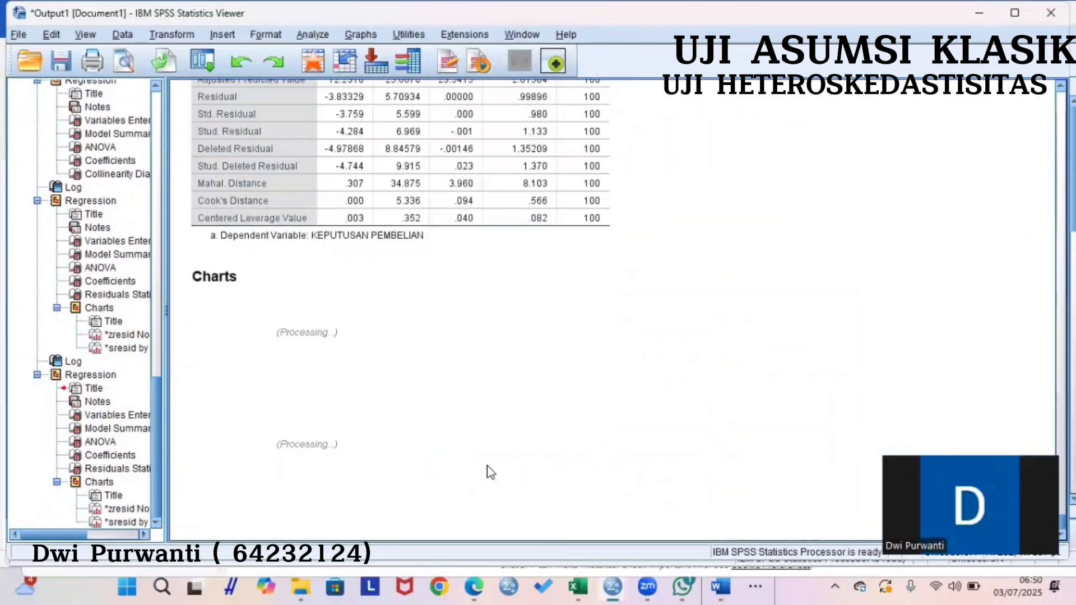
- Examine the residual scatterplot in the output, and switch to Document1 in Word to check the heteroscedasticity criterion
scroll(488, 471, down, 7)
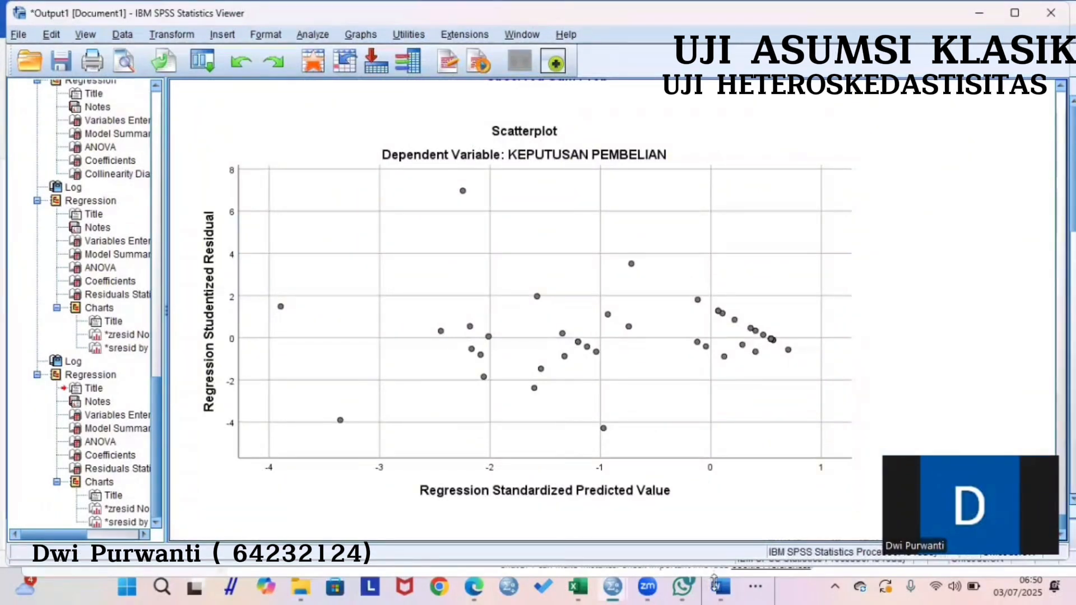
mouse_move(720, 587)
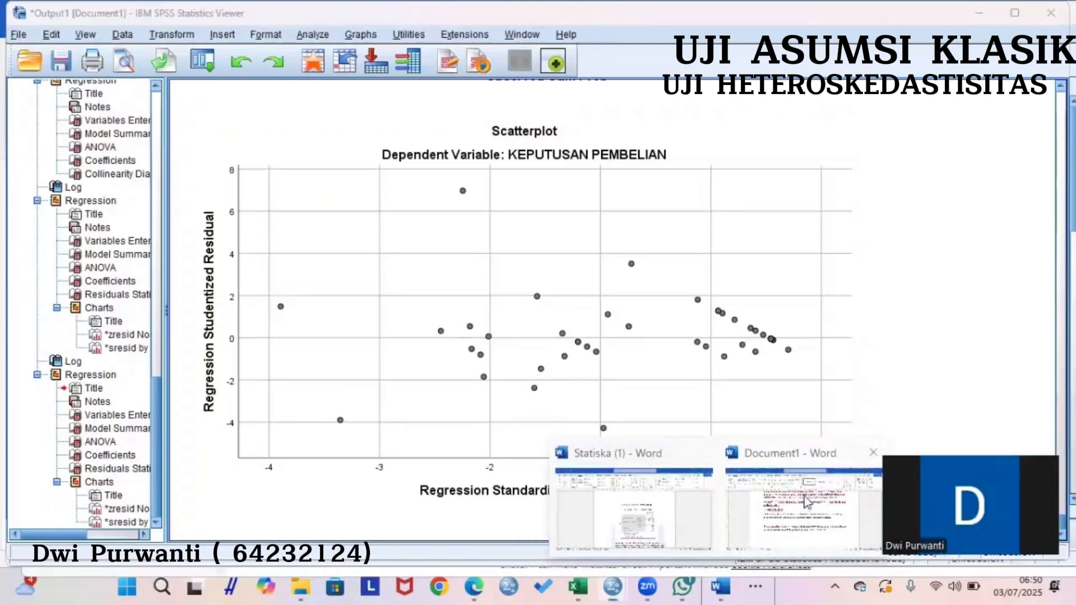
click(805, 497)
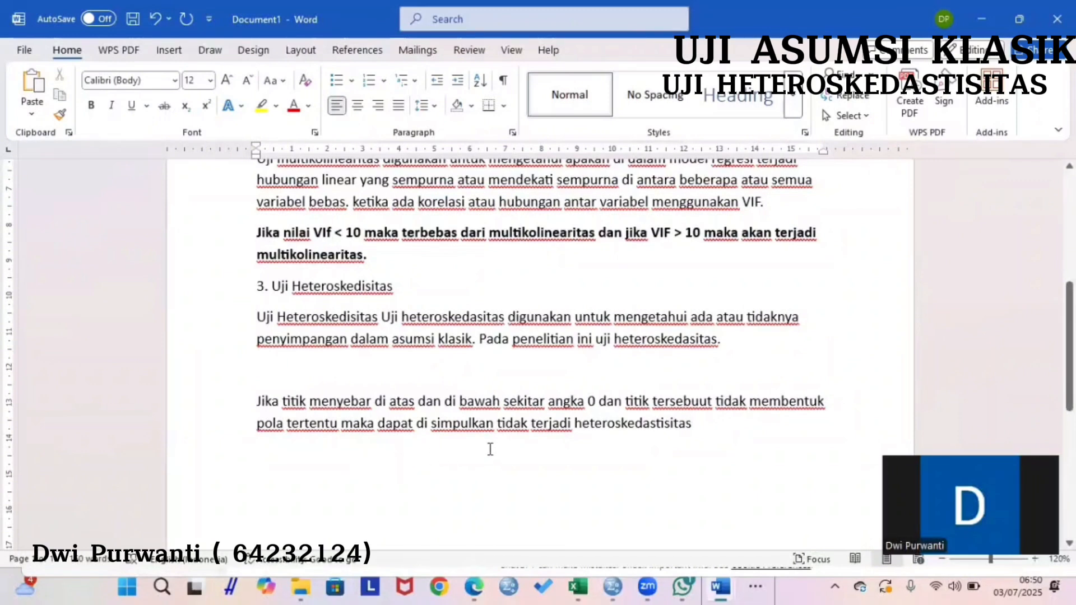
- Shrink and narrow the Document1 window and place it beside the scatterplot, with the heteroscedasticity criterion in view for comparison
click(1019, 19)
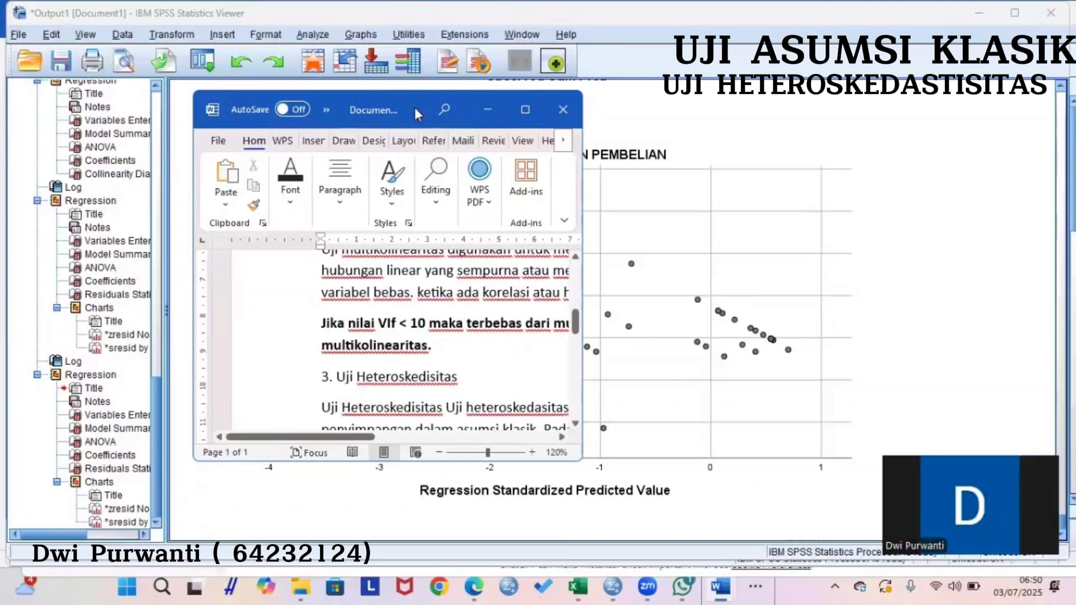
drag(415, 107, 185, 78)
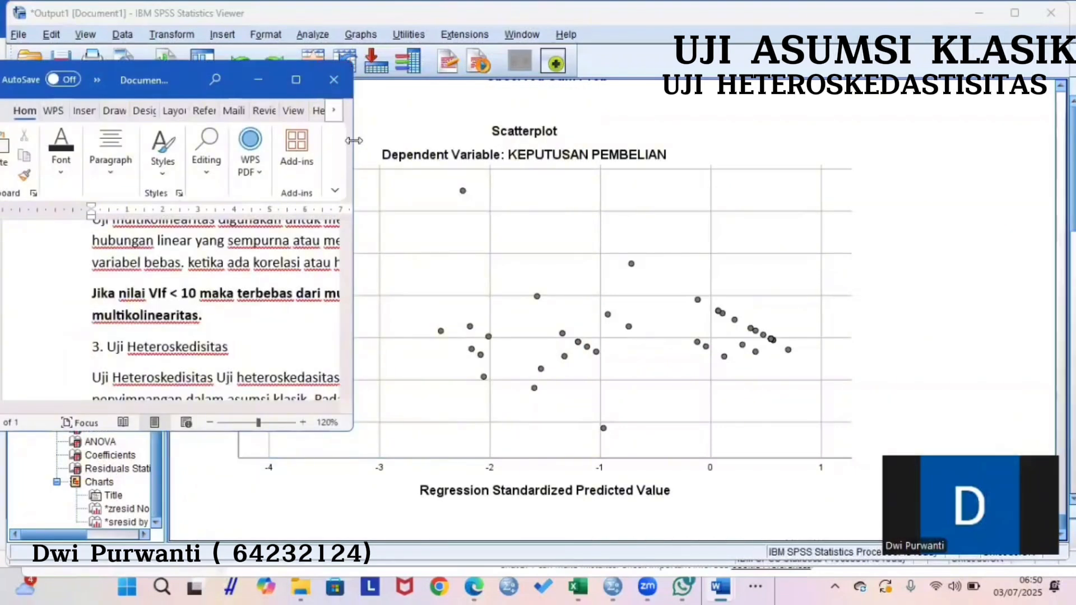
drag(354, 140, 240, 141)
click(344, 247)
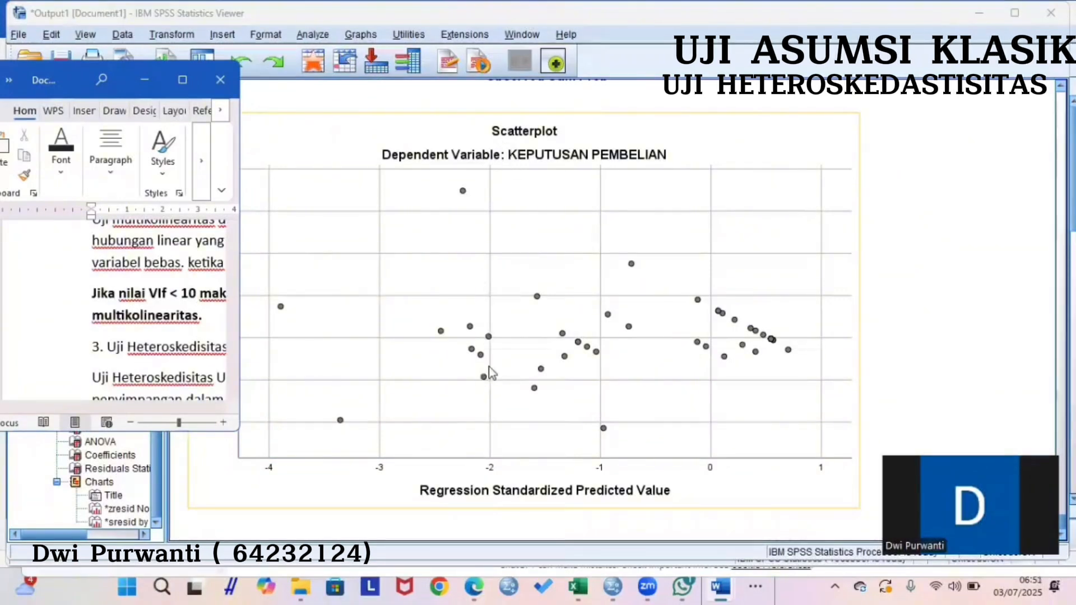
scroll(183, 324, down, 3)
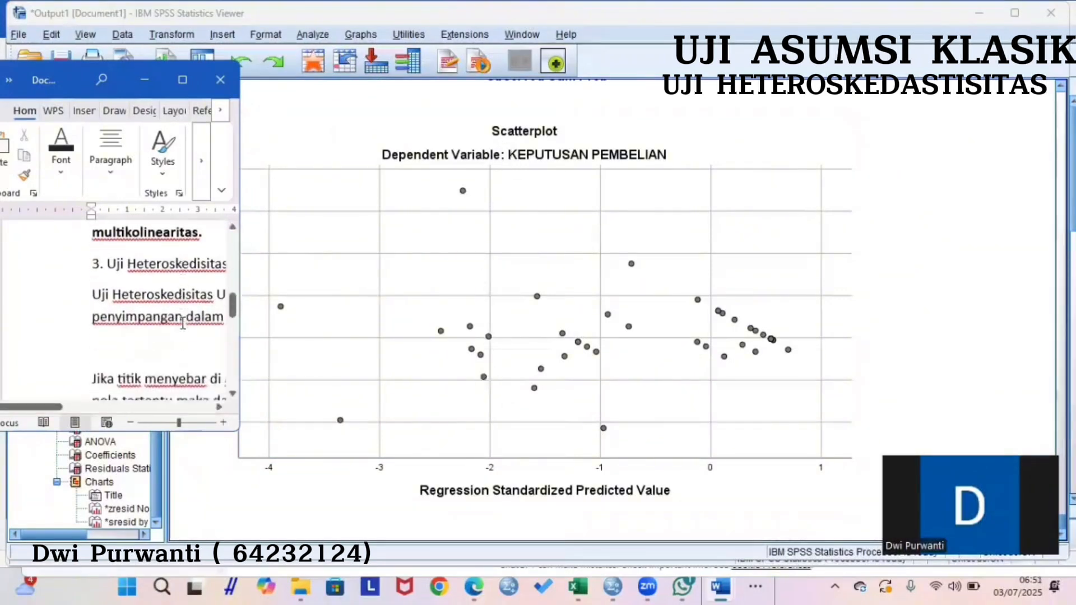
- Read the heteroscedasticity criterion in Document1 against the residual scatterplot, and minimize the document window
scroll(182, 323, down, 2)
scroll(182, 322, right, 3)
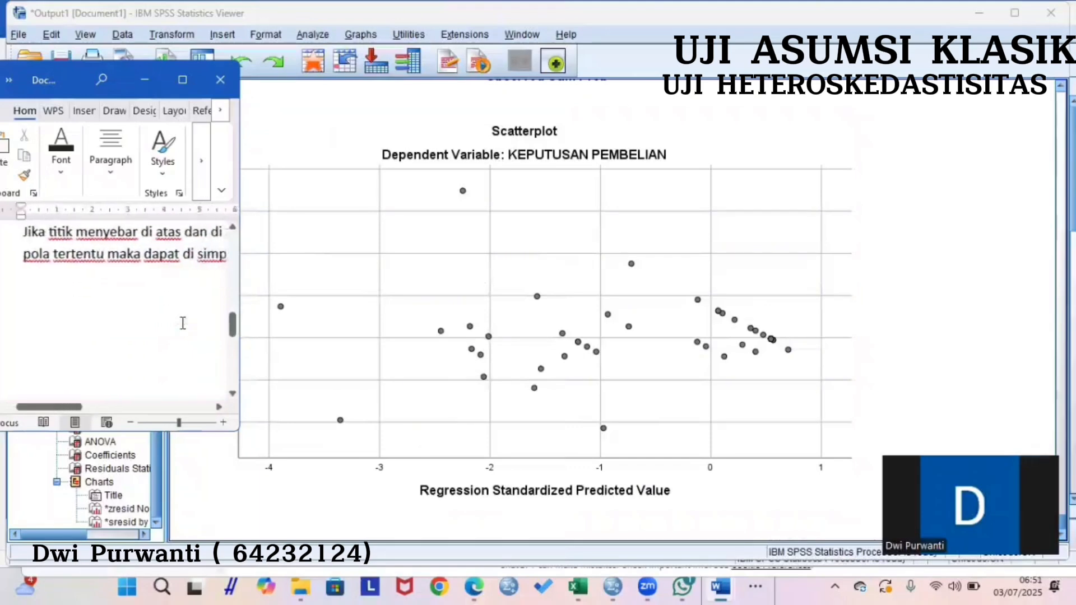
scroll(88, 281, right, 4)
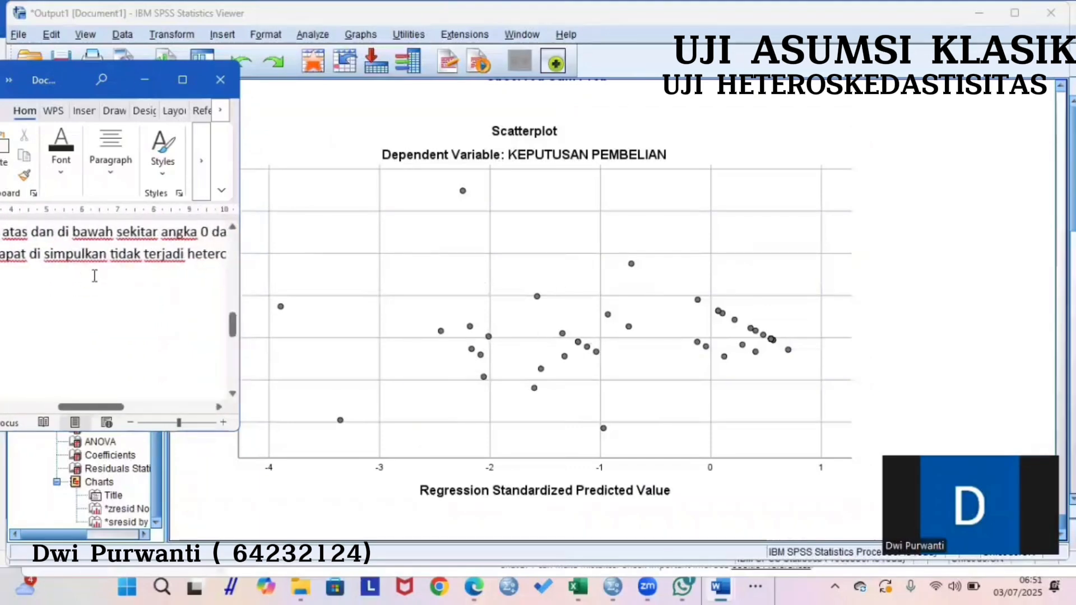
click(528, 300)
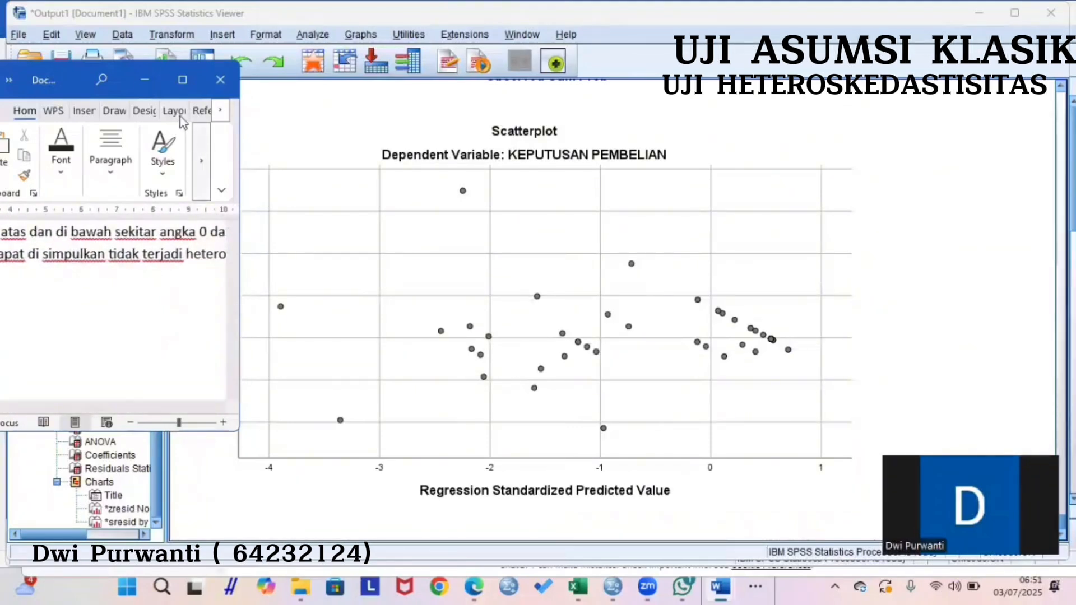
click(144, 80)
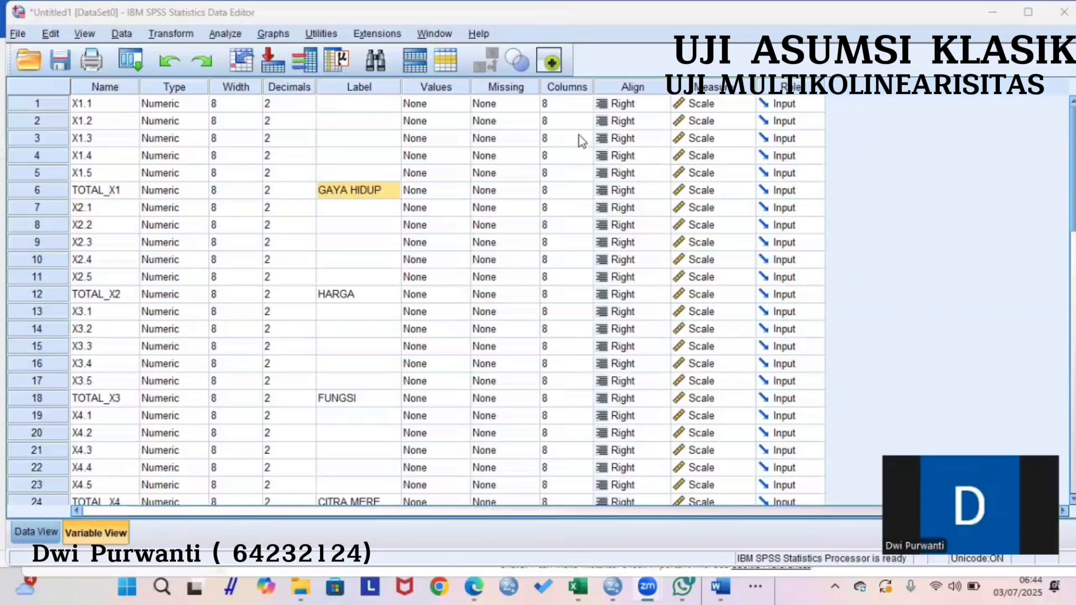
- Open a linear regression analysis for the multicollinearity test and reset its previous variable assignments and settings
click(216, 36)
mouse_move(282, 219)
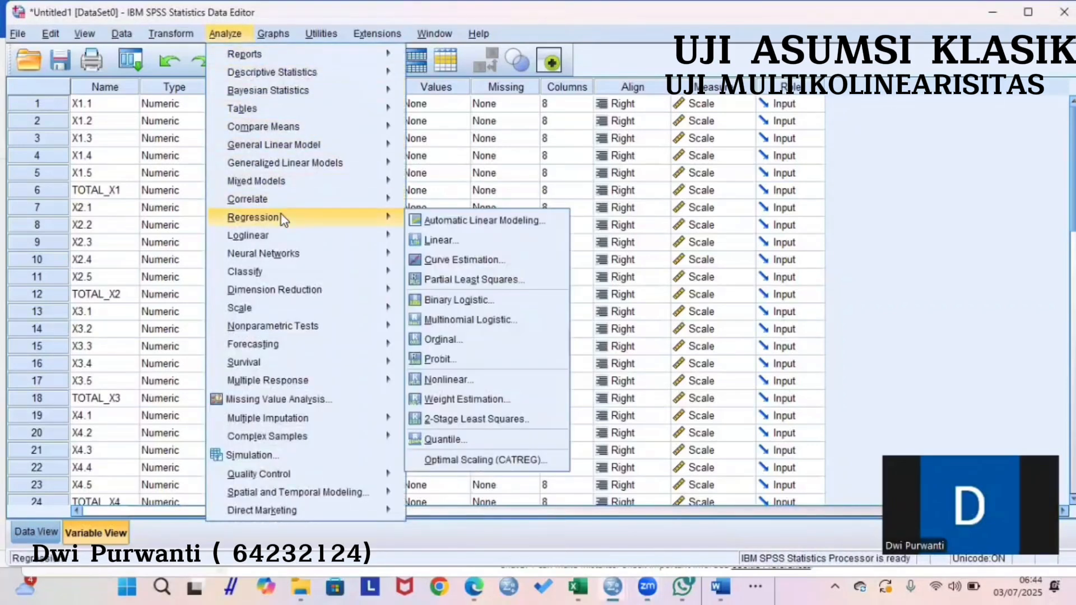
click(443, 241)
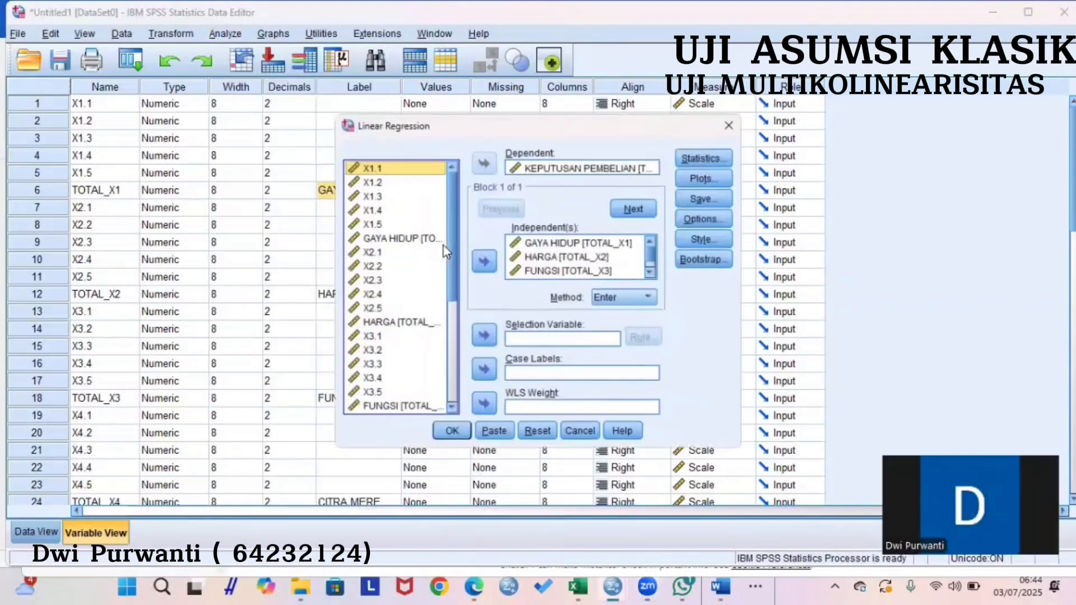
click(536, 434)
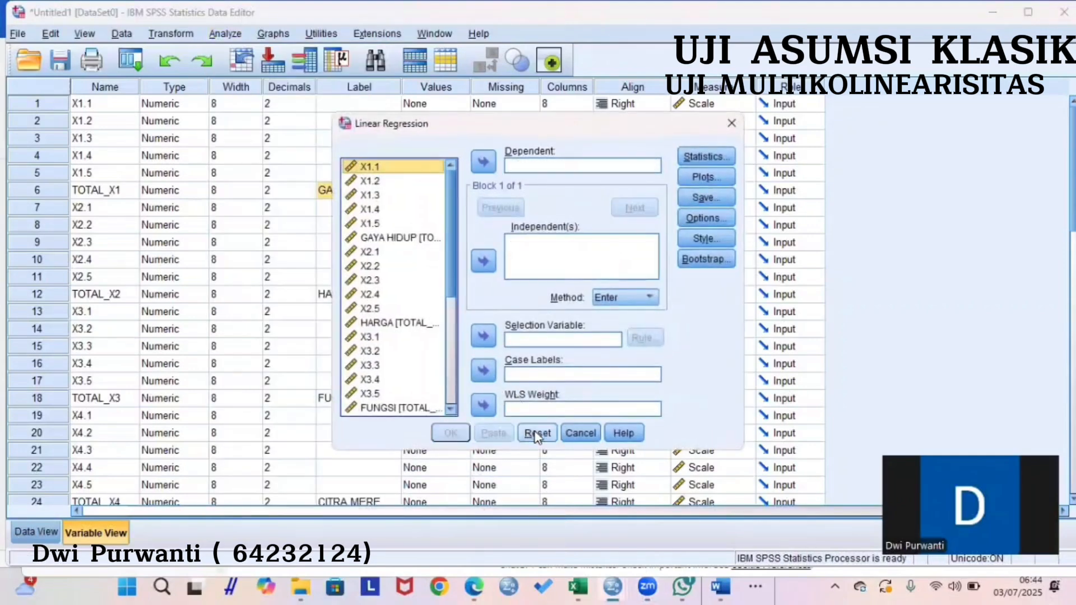
- Add GAYA HIDUP, HARGA, FUNGSI and CITRA MERE as the independent variables of the regression
click(389, 238)
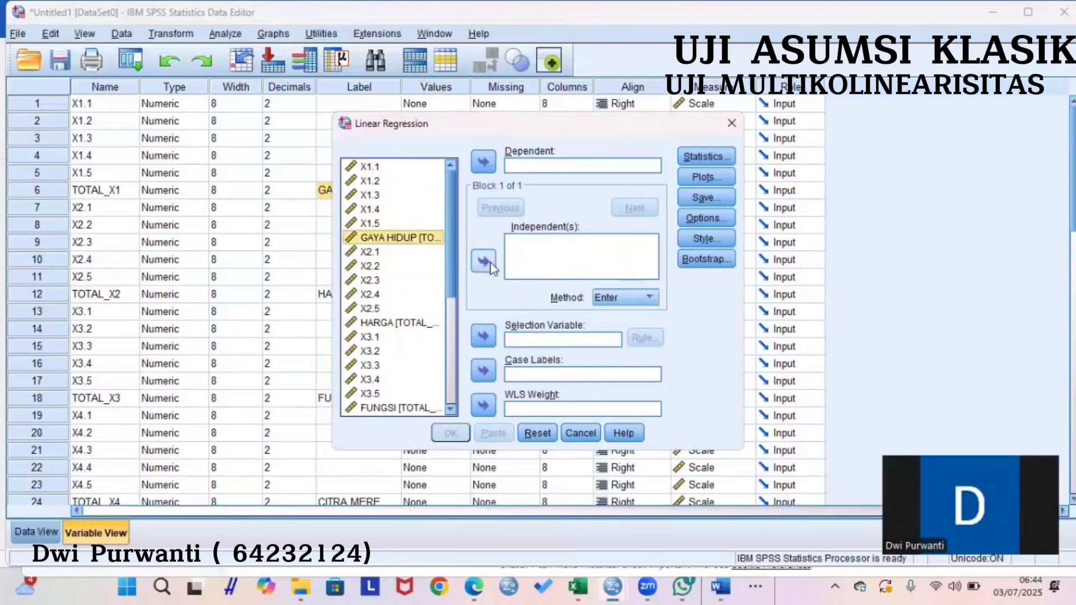
click(483, 261)
click(412, 323)
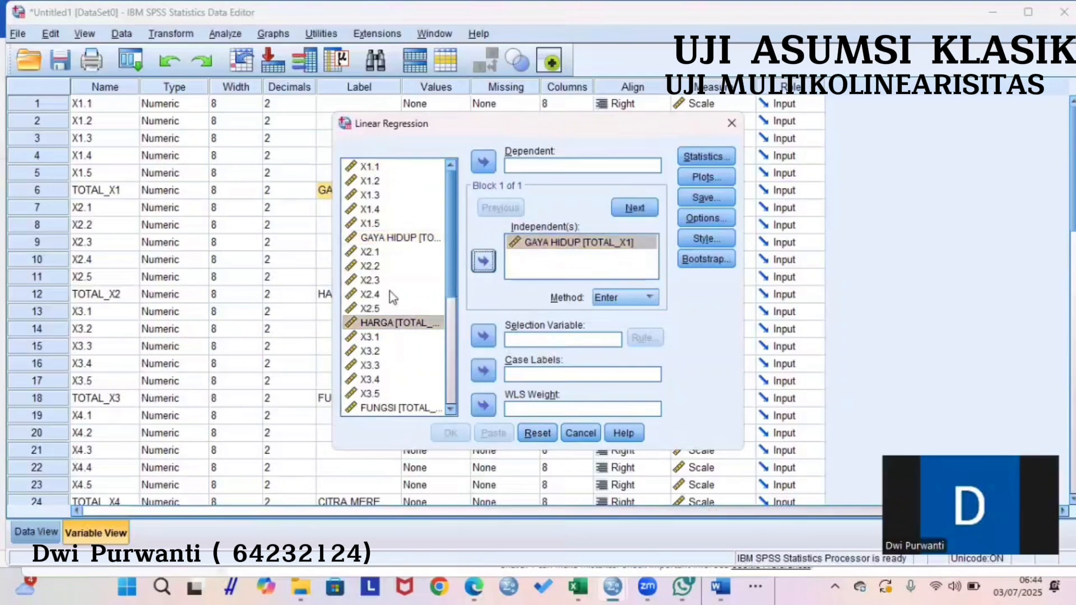
click(483, 261)
click(414, 407)
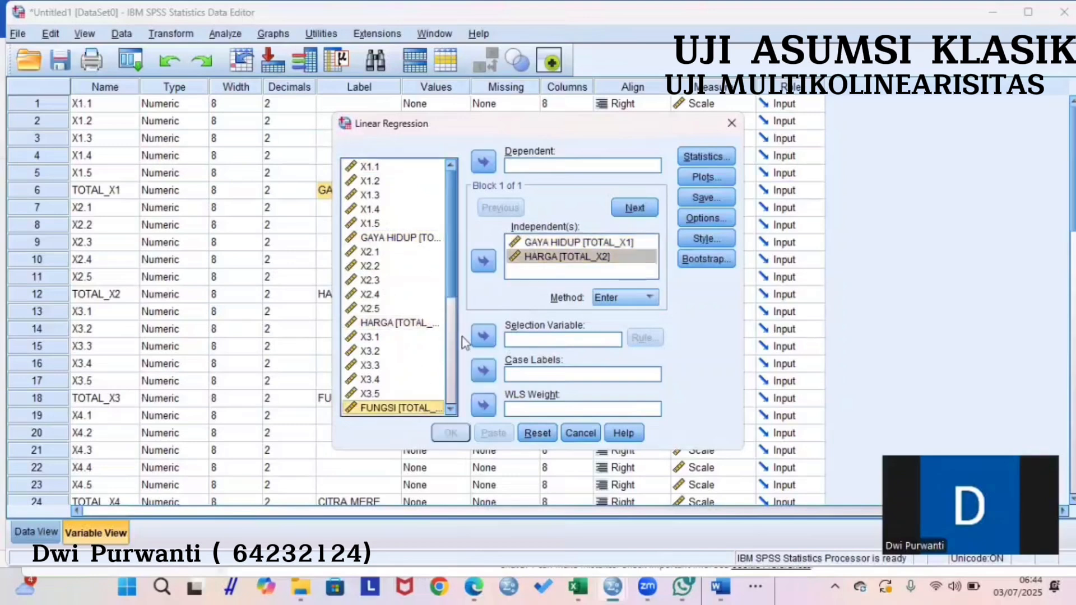
click(484, 259)
scroll(386, 317, down, 2)
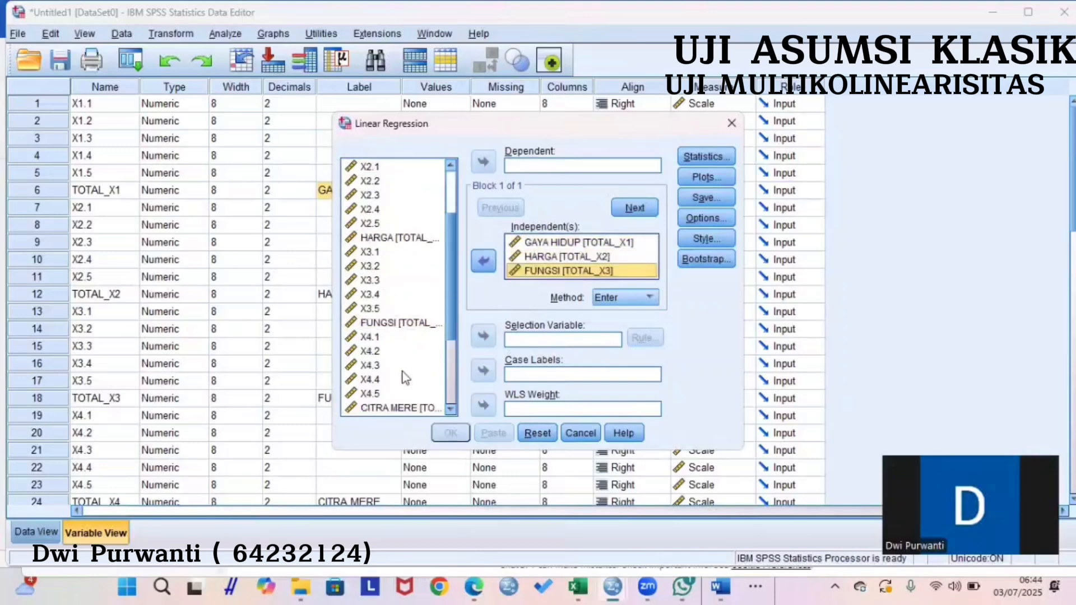
click(402, 407)
click(483, 261)
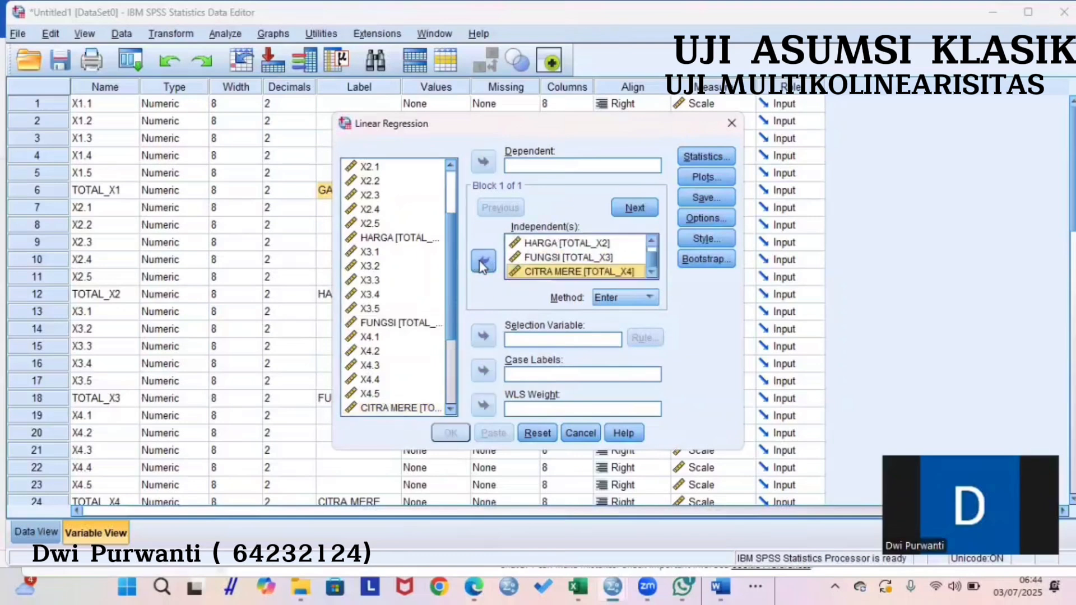
- Assign KEPUTUSAN PEMBELIAN as the dependent variable of the multicollinearity regression
scroll(406, 294, down, 1)
scroll(406, 293, down, 1)
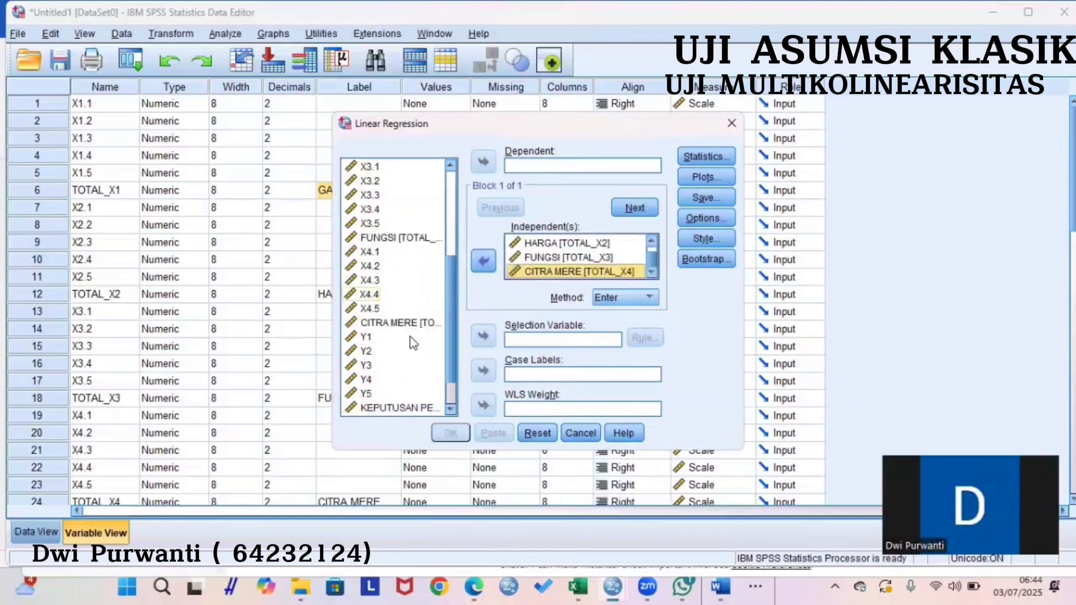
click(405, 406)
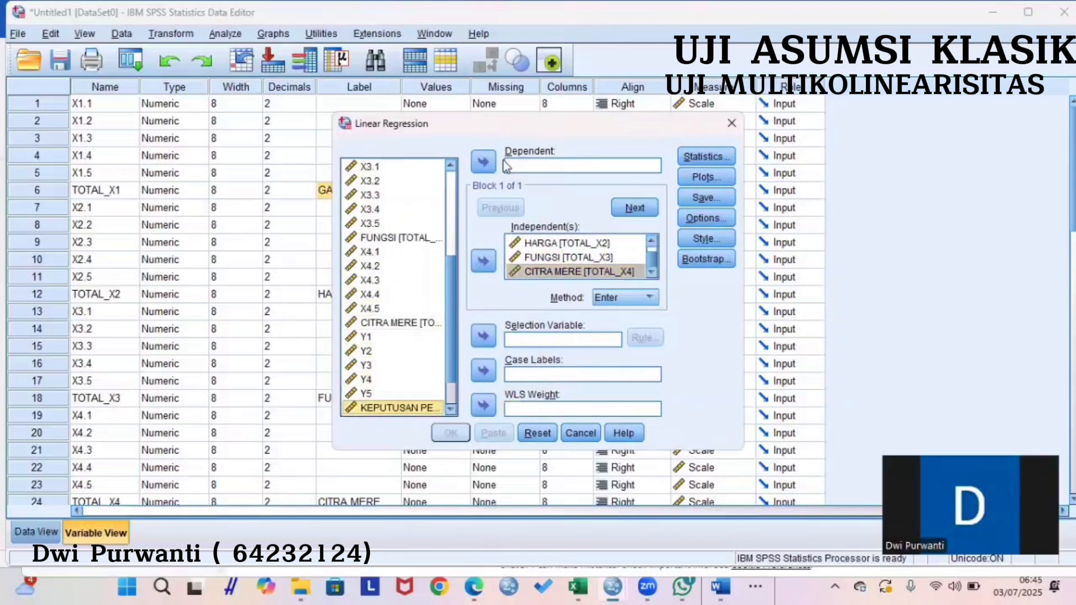
click(483, 163)
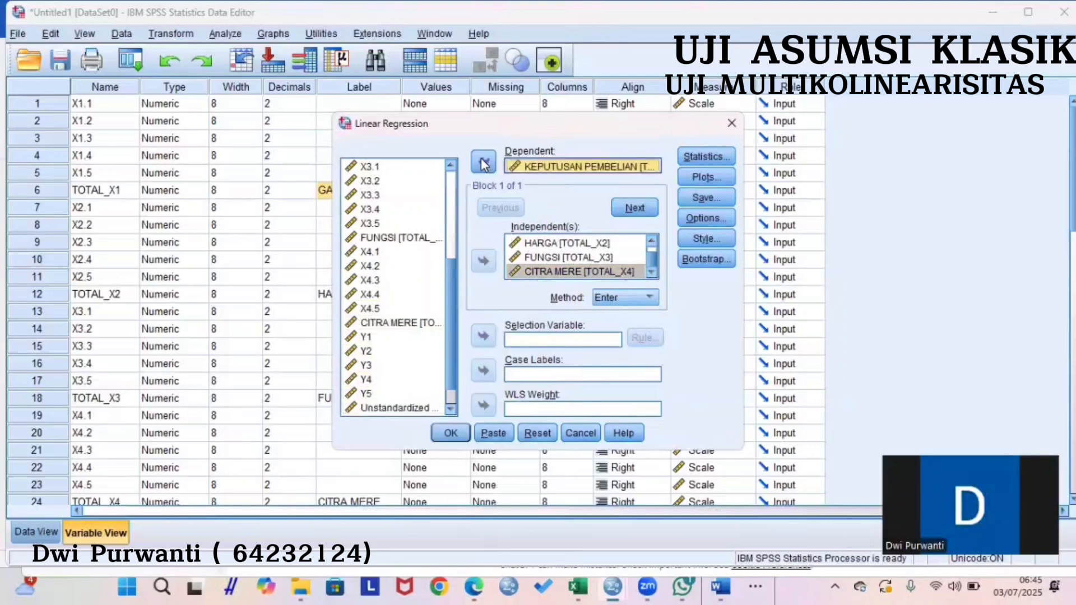
- Request collinearity diagnostics alongside the estimates and model fit, and run the regression
click(704, 163)
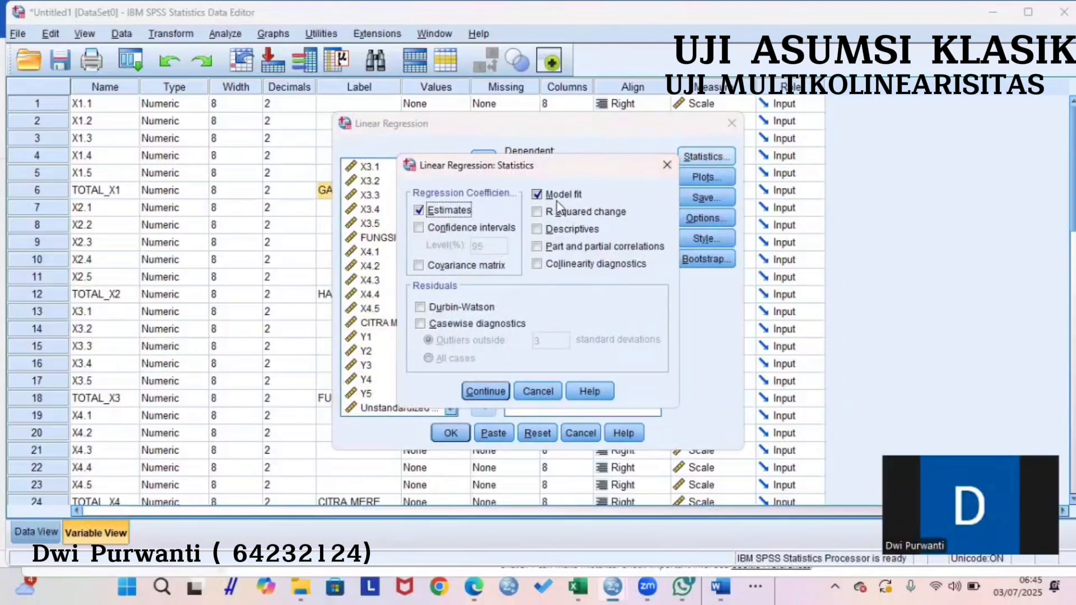
click(573, 267)
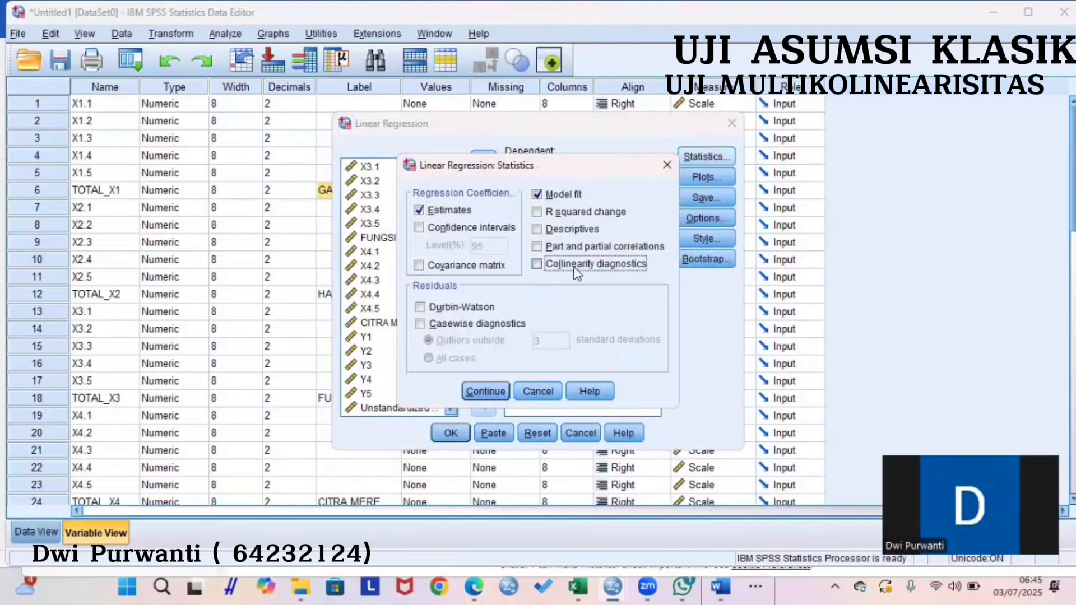
click(486, 392)
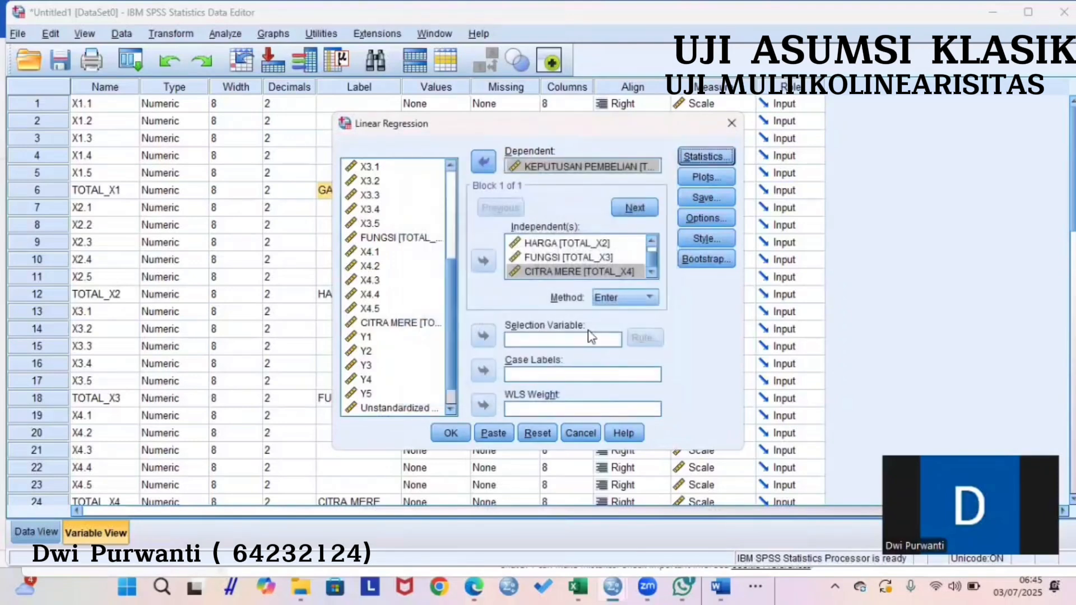
click(452, 429)
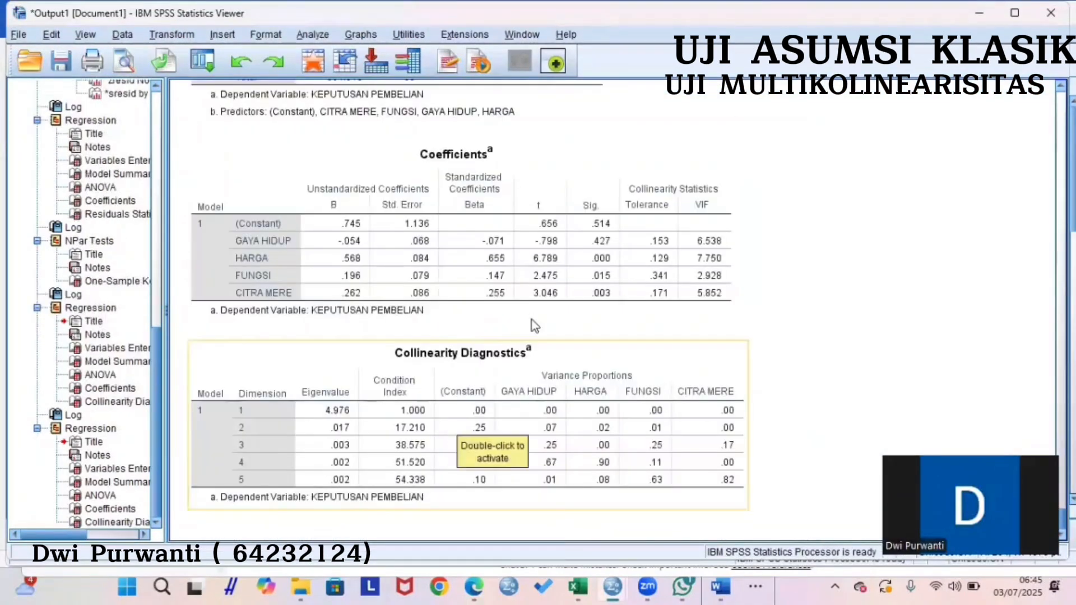
- Select the Coefficients table in the new regression output, and switch to Document1 in Word for the multicollinearity criterion
scroll(526, 297, up, 3)
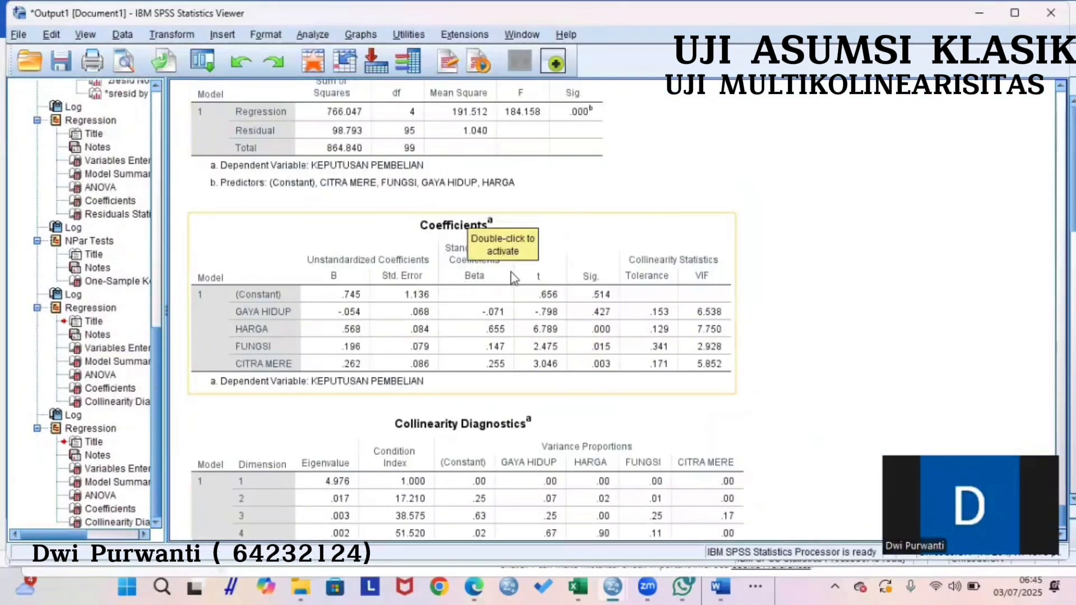
click(372, 267)
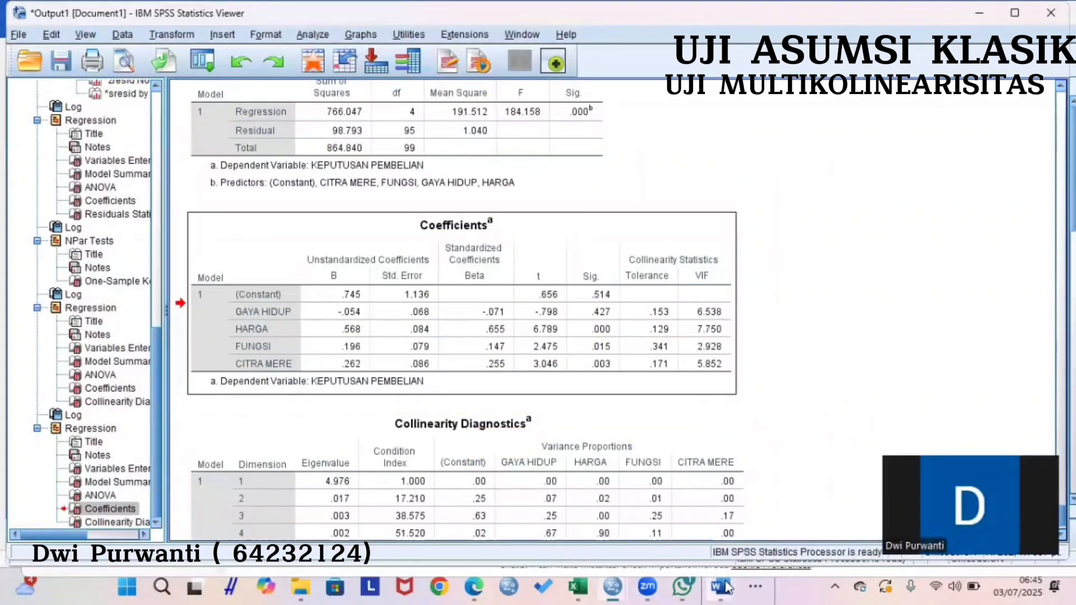
mouse_move(720, 587)
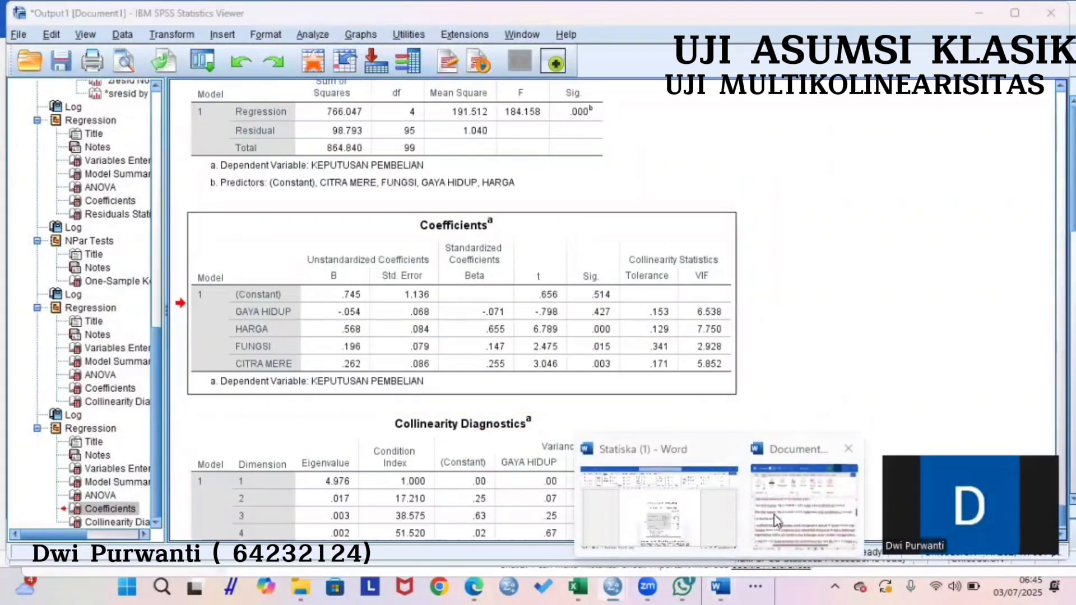
click(775, 516)
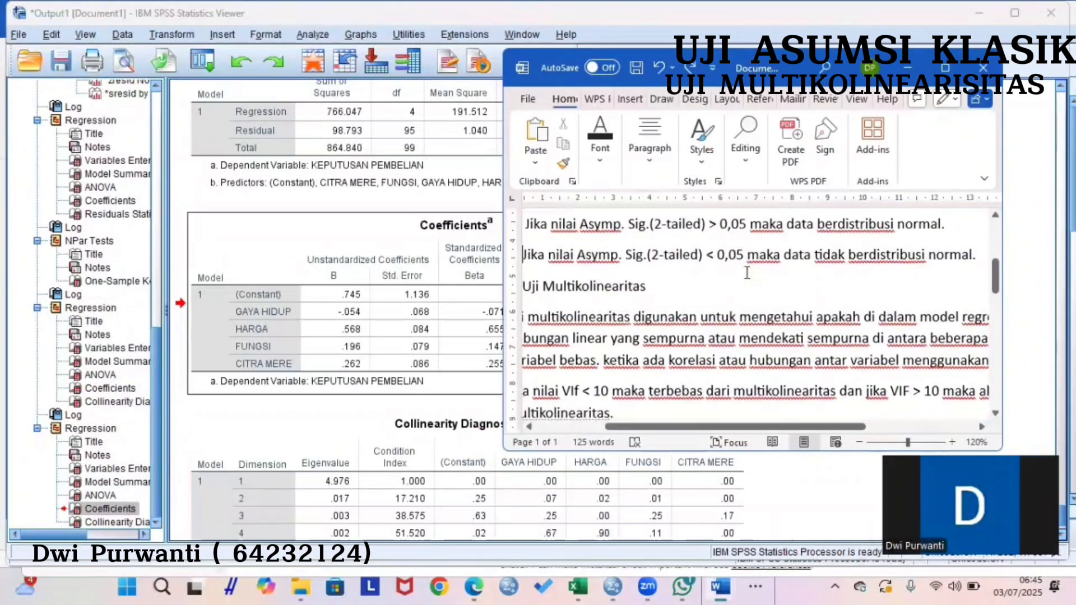
- Make the VIF criterion paragraph under Uji Multikolinearitas bold
scroll(672, 314, down, 4)
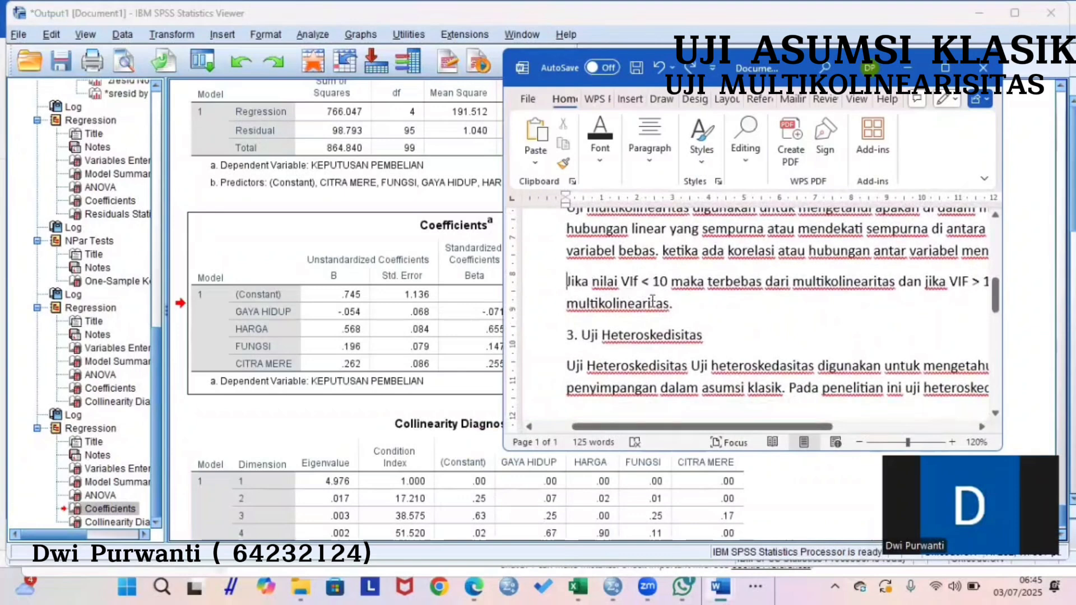
drag(653, 301, 682, 312)
key(ctrl+b)
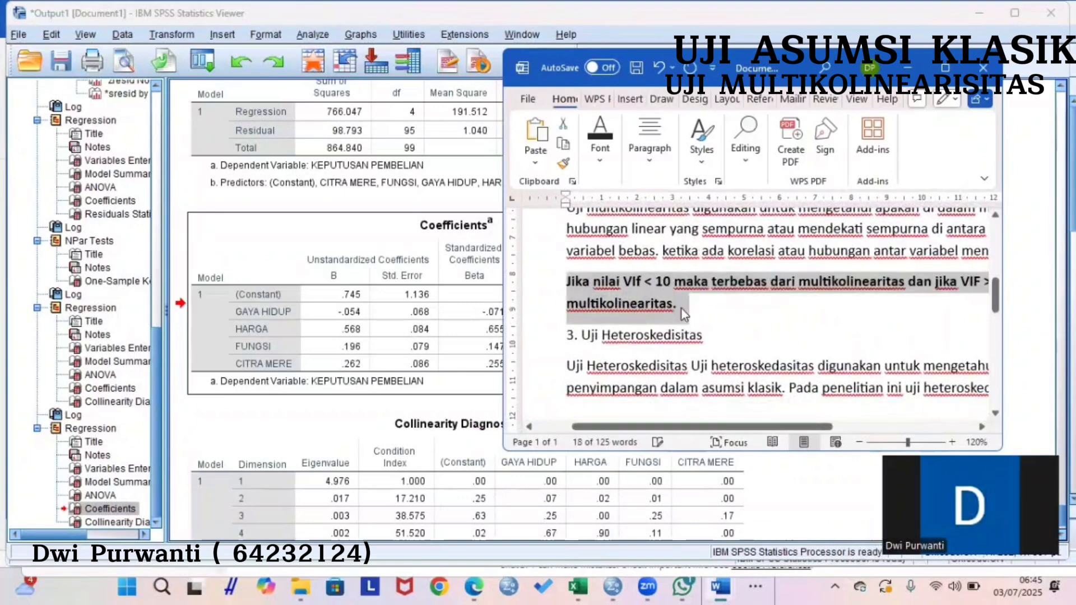
click(740, 318)
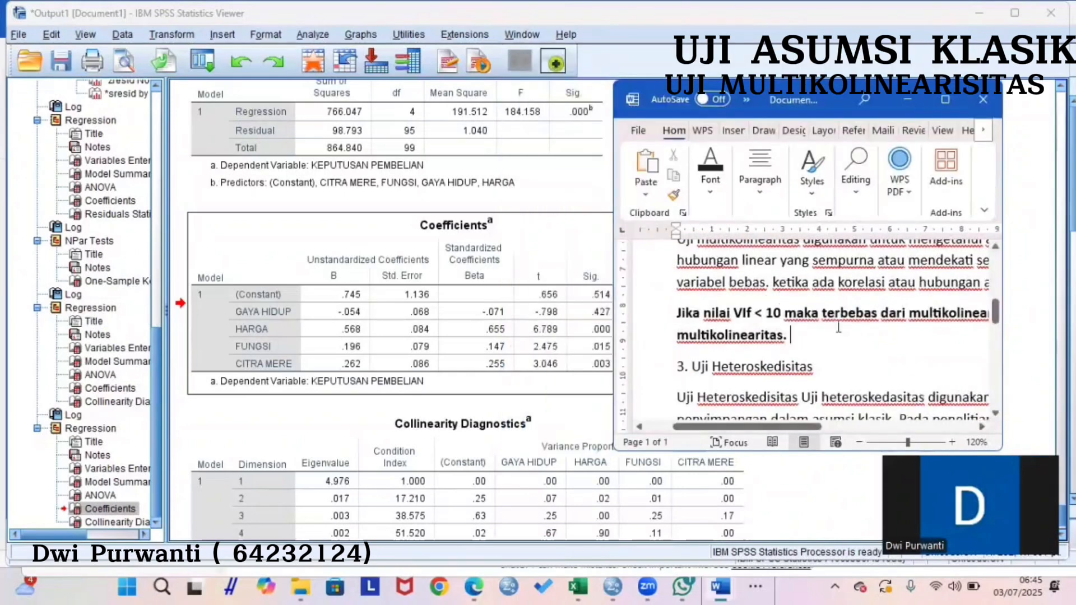
- Read the full bold VIF criterion for multicollinearity from start to end of the line
scroll(906, 353, right, 3)
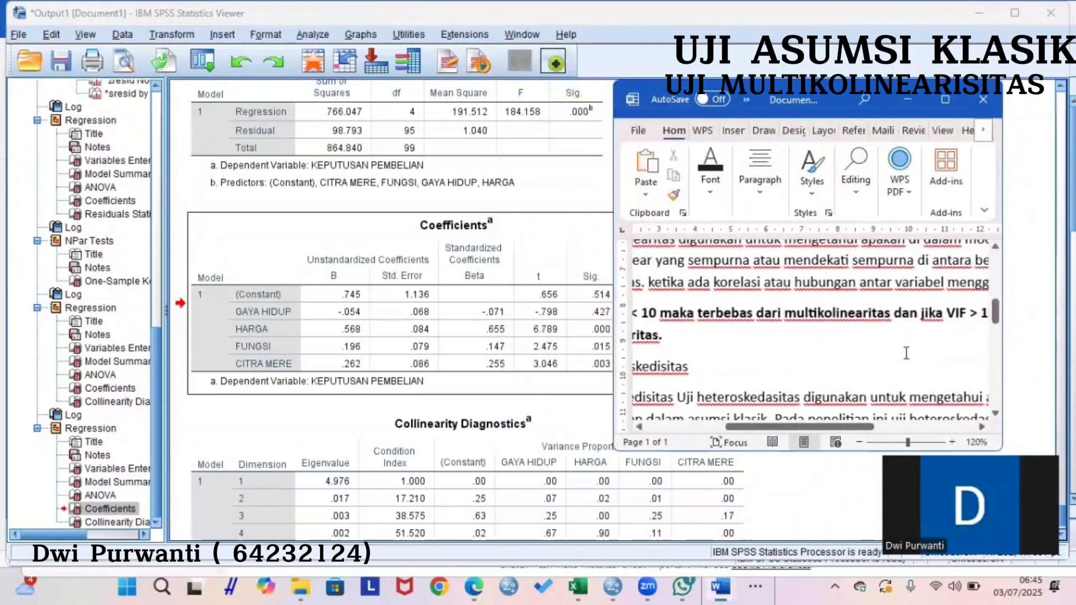
scroll(906, 353, right, 5)
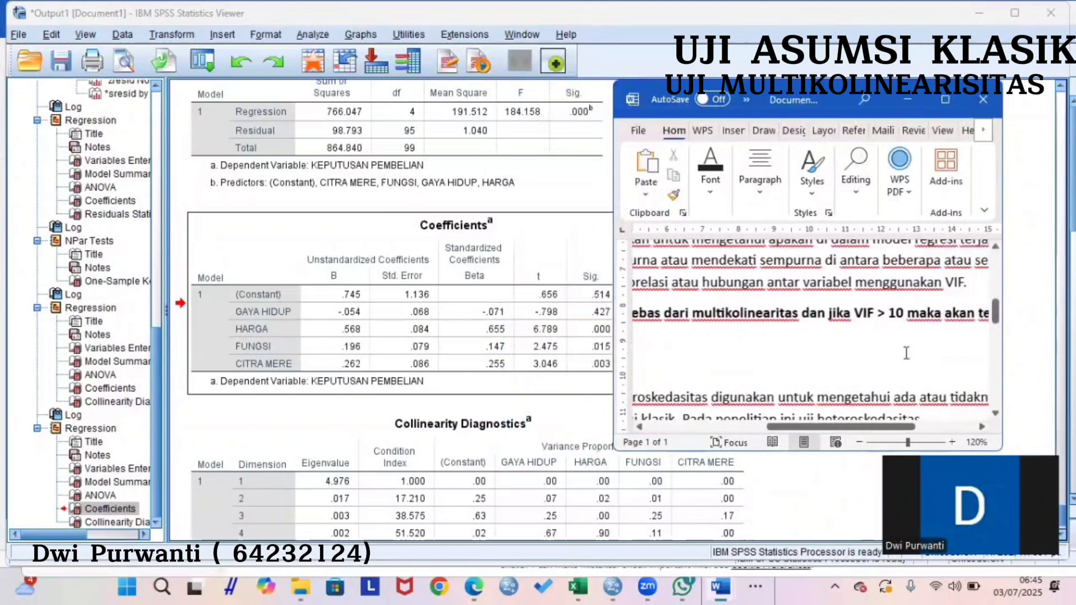
scroll(907, 353, left, 6)
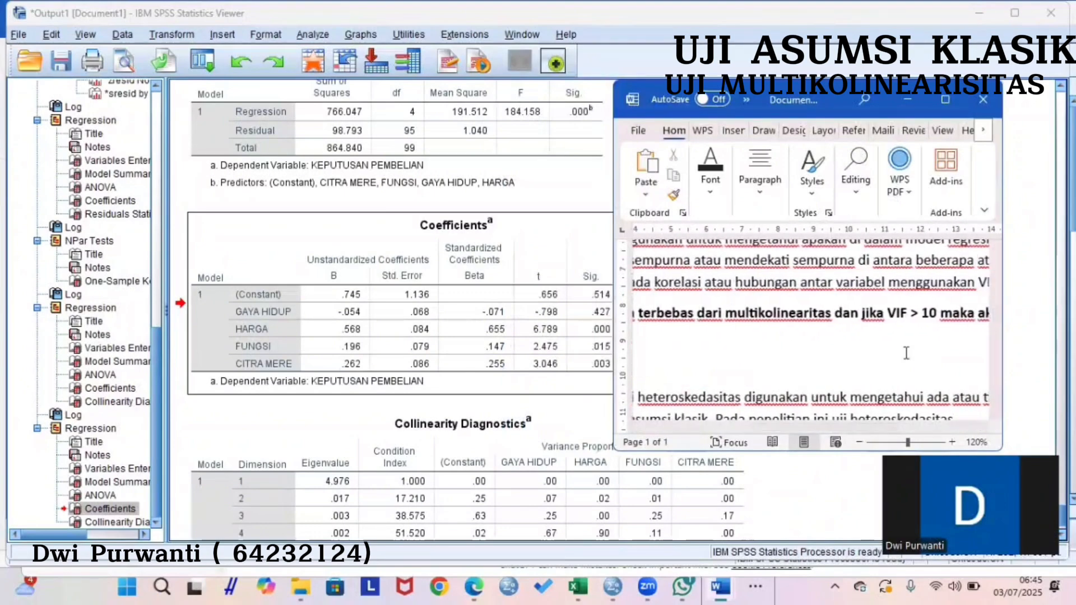
scroll(906, 353, right, 6)
scroll(906, 353, left, 5)
scroll(906, 353, left, 3)
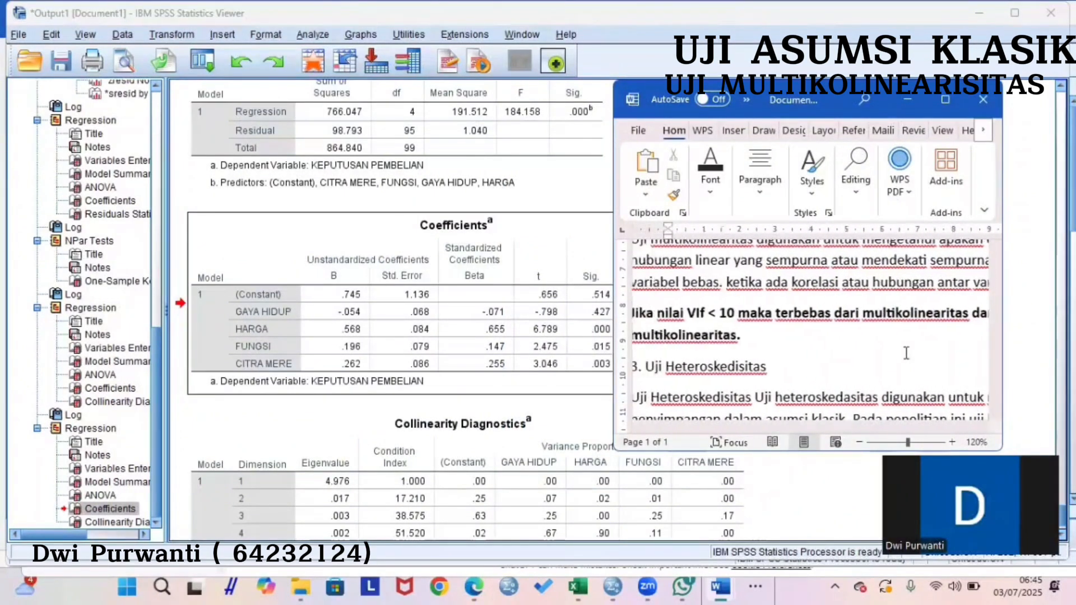
scroll(906, 353, right, 10)
scroll(907, 353, left, 10)
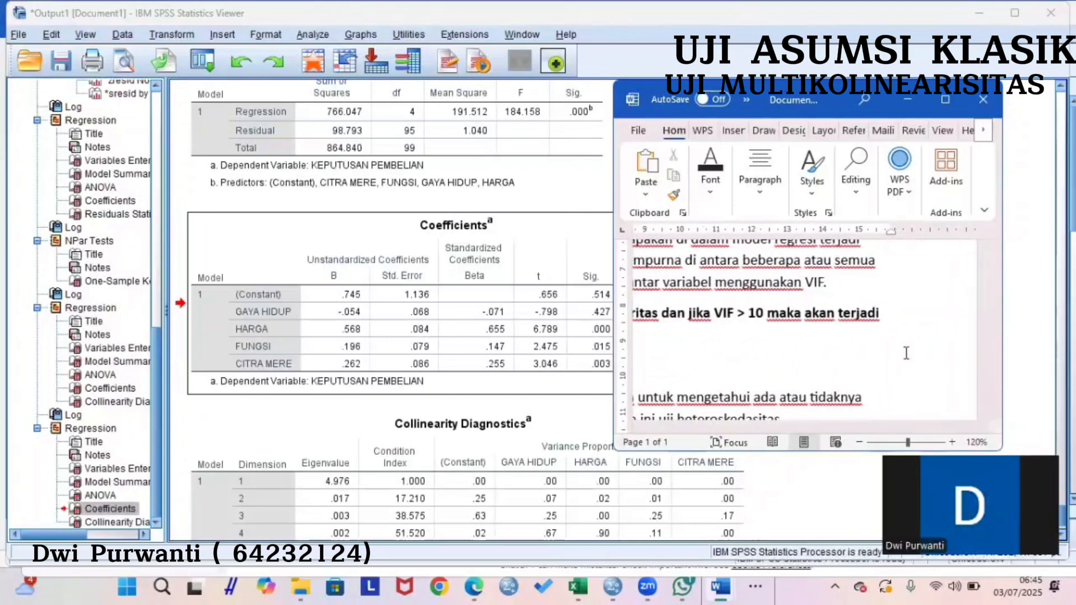
scroll(906, 353, right, 3)
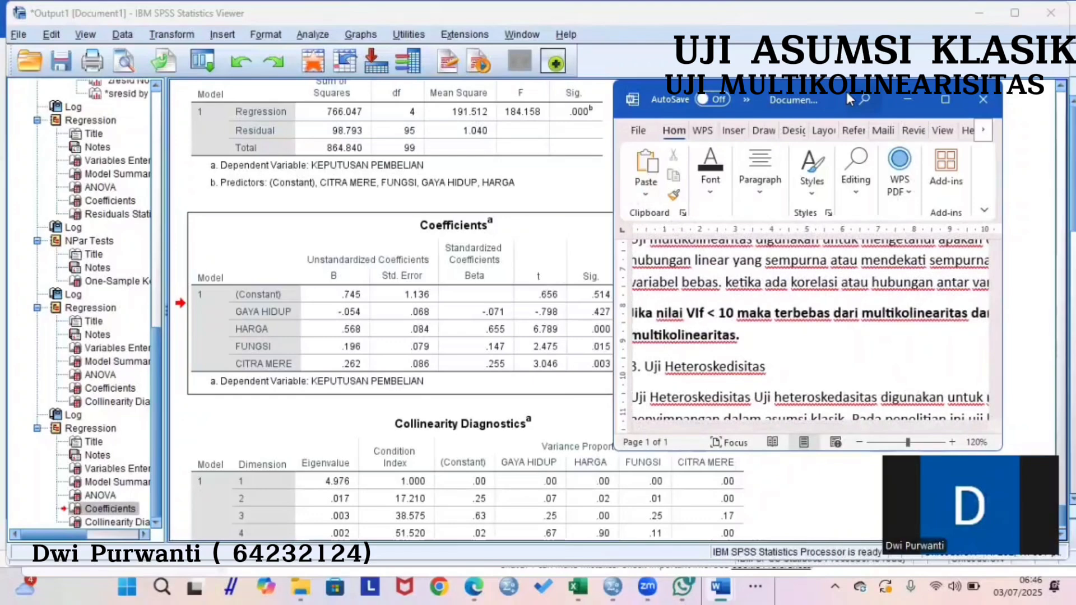
- Move the Document1 window clear of the Collinearity Statistics columns and compare the VIF criterion with the tolerance and VIF values
drag(846, 92, 431, 104)
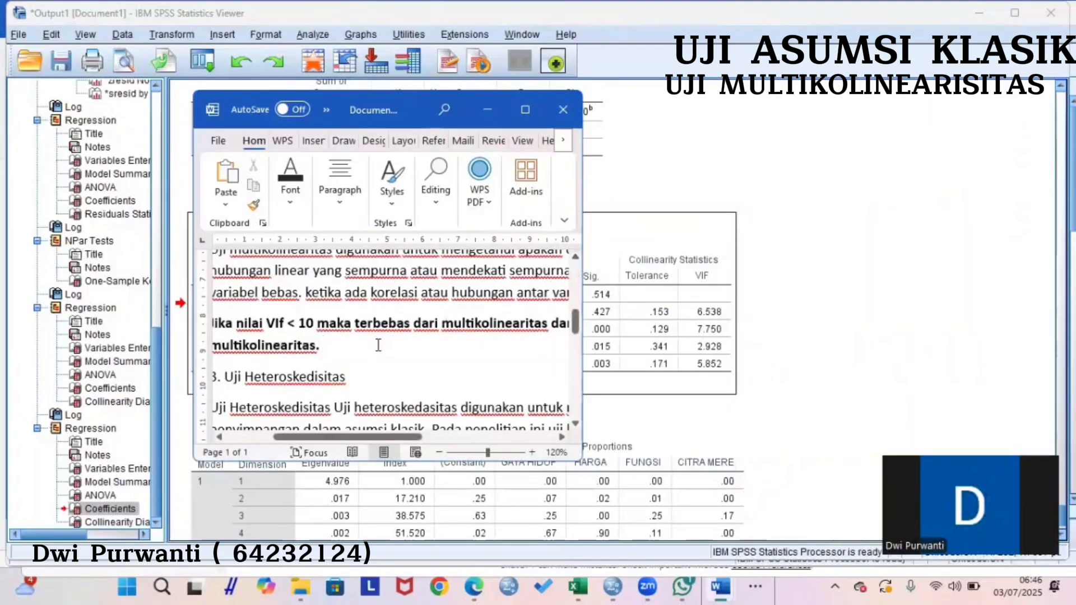
scroll(379, 345, left, 5)
scroll(378, 345, right, 3)
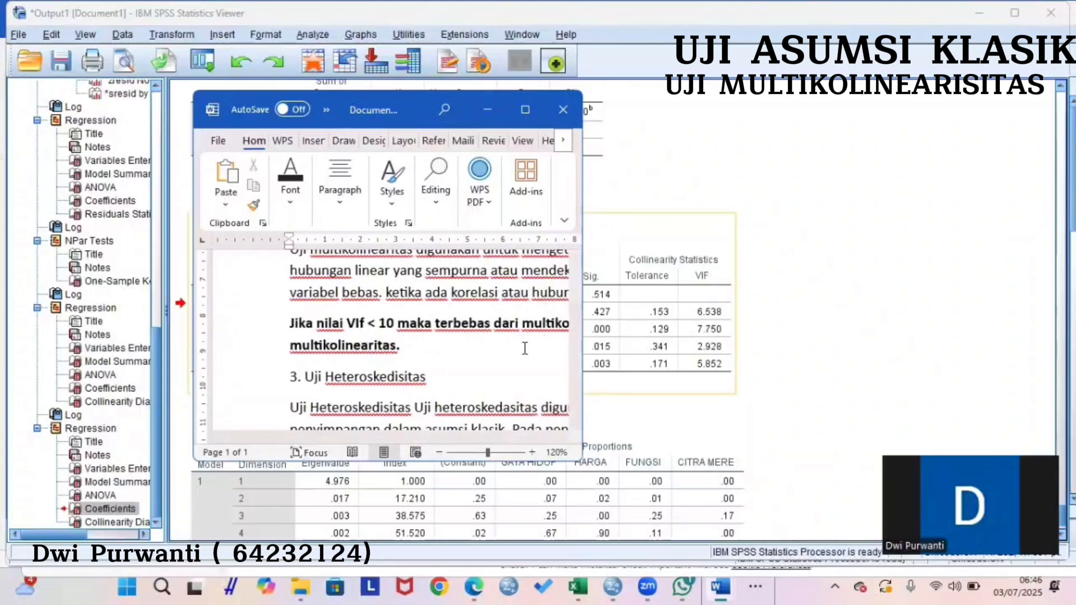
scroll(521, 348, right, 2)
scroll(521, 348, right, 2)
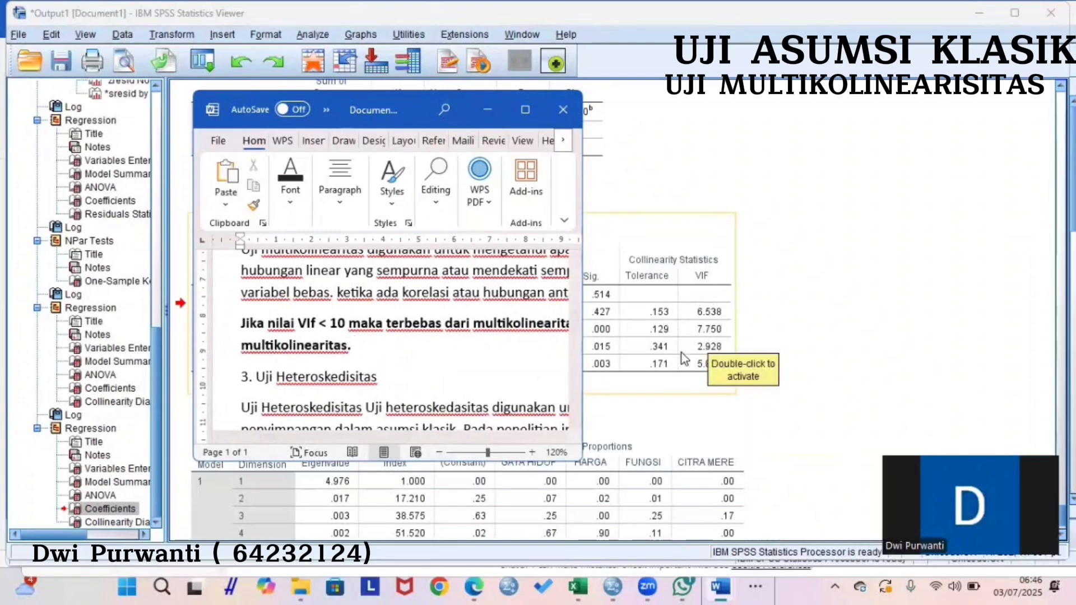
- Minimize Document1 to uncover the Coefficients table and review the VIF values of the four predictors
click(484, 113)
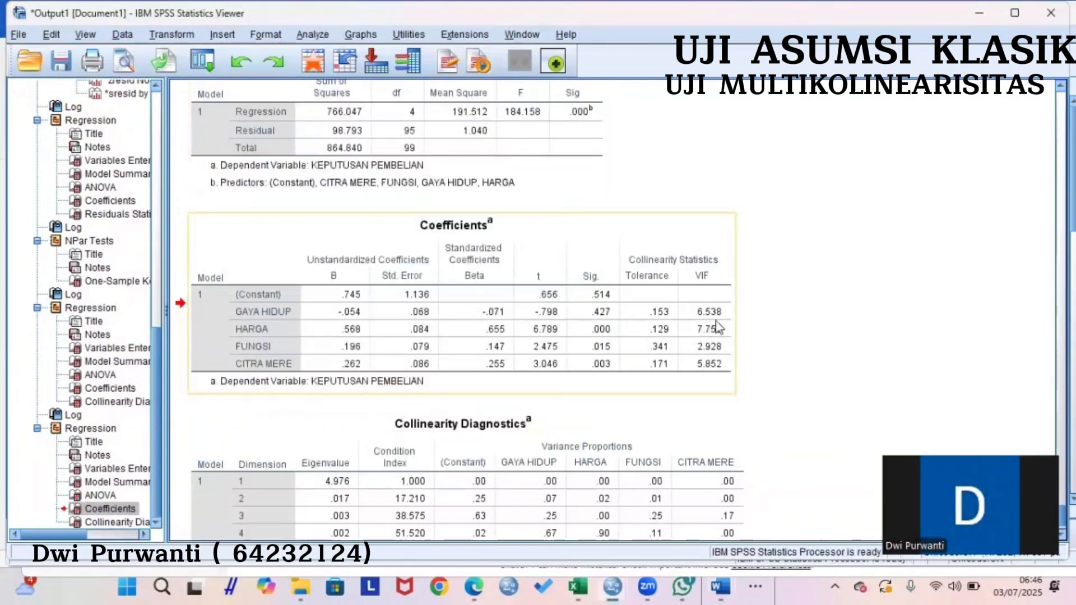
click(342, 382)
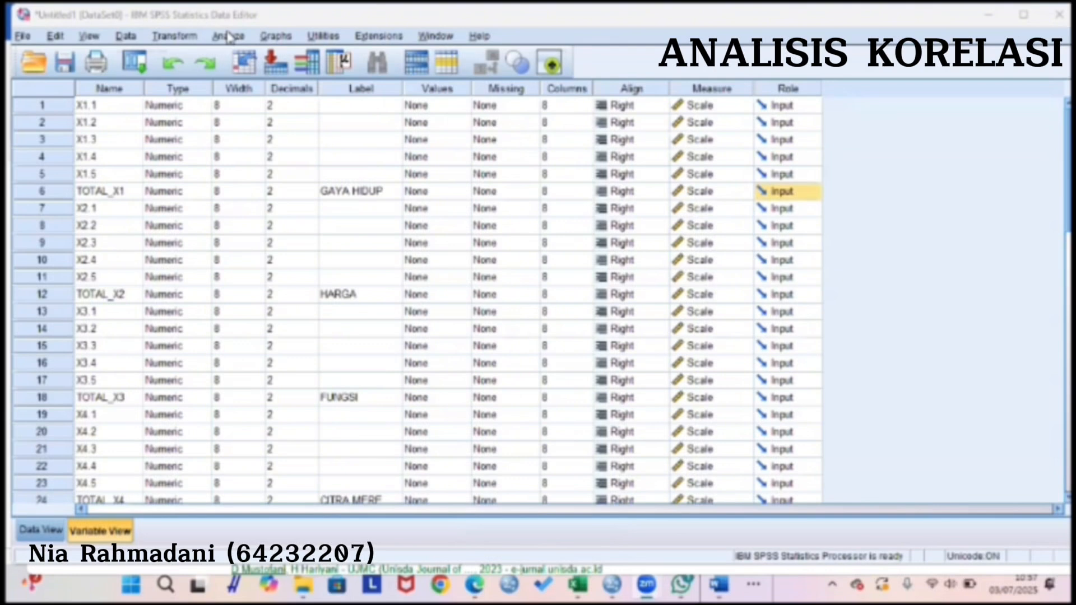
- Start a bivariate correlation analysis and add GAYA HIDUP and HARGA to its variables
click(229, 37)
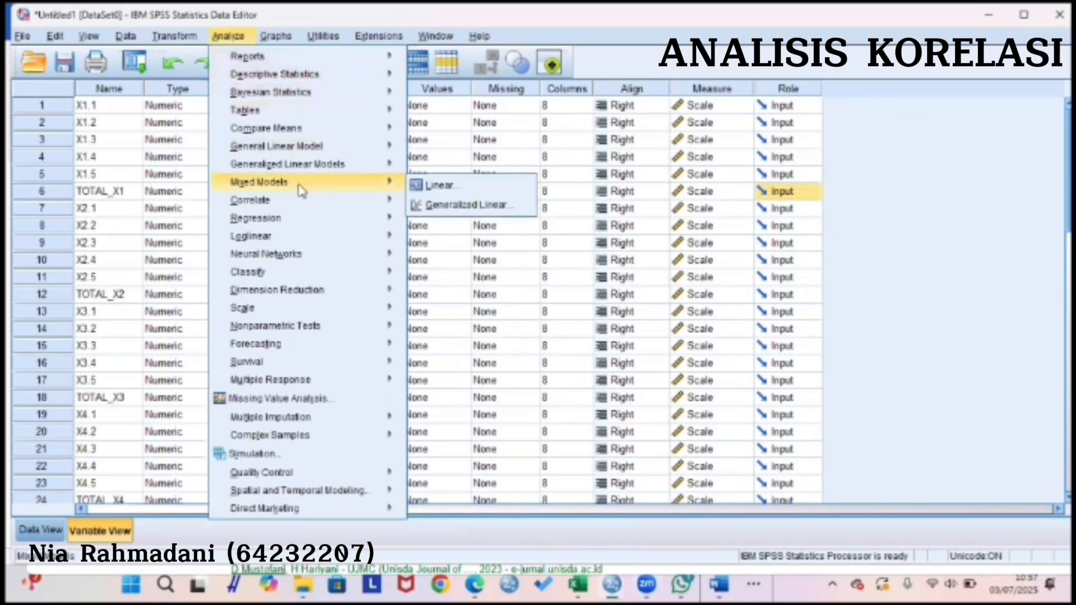
mouse_move(300, 200)
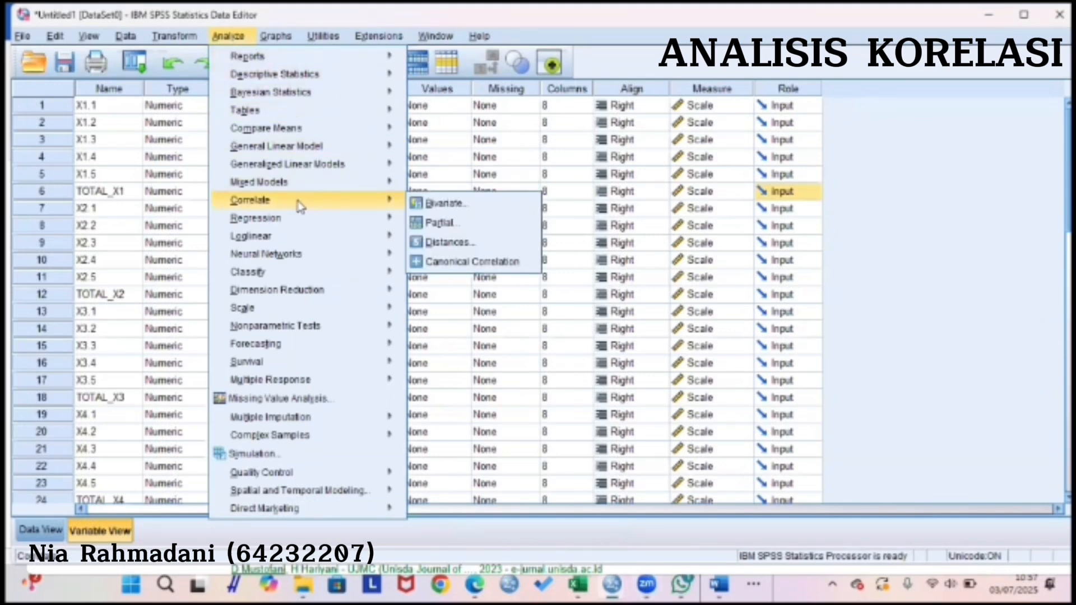
click(428, 202)
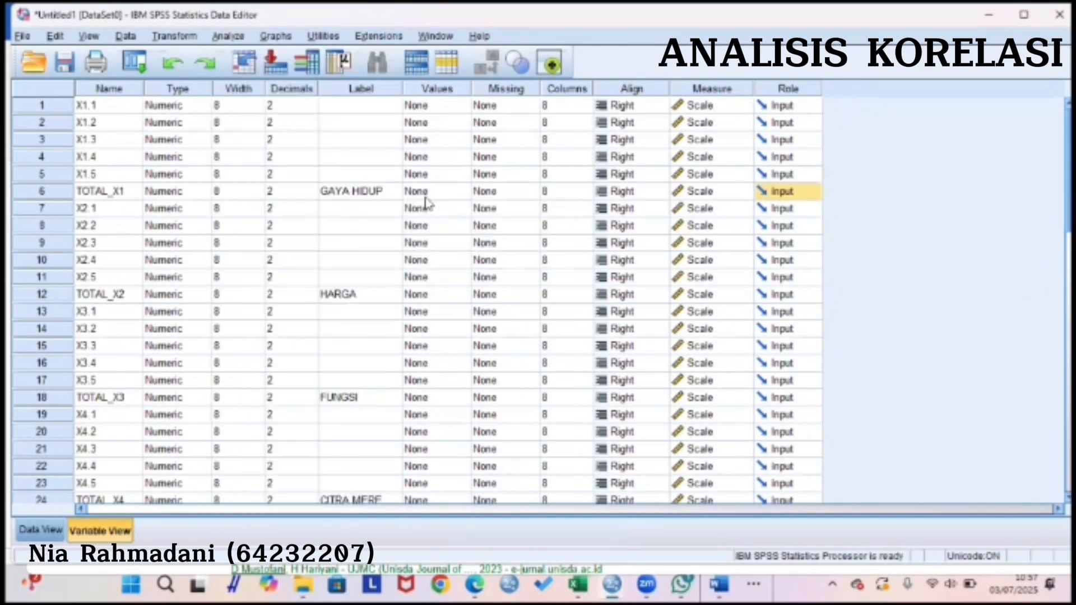
click(451, 252)
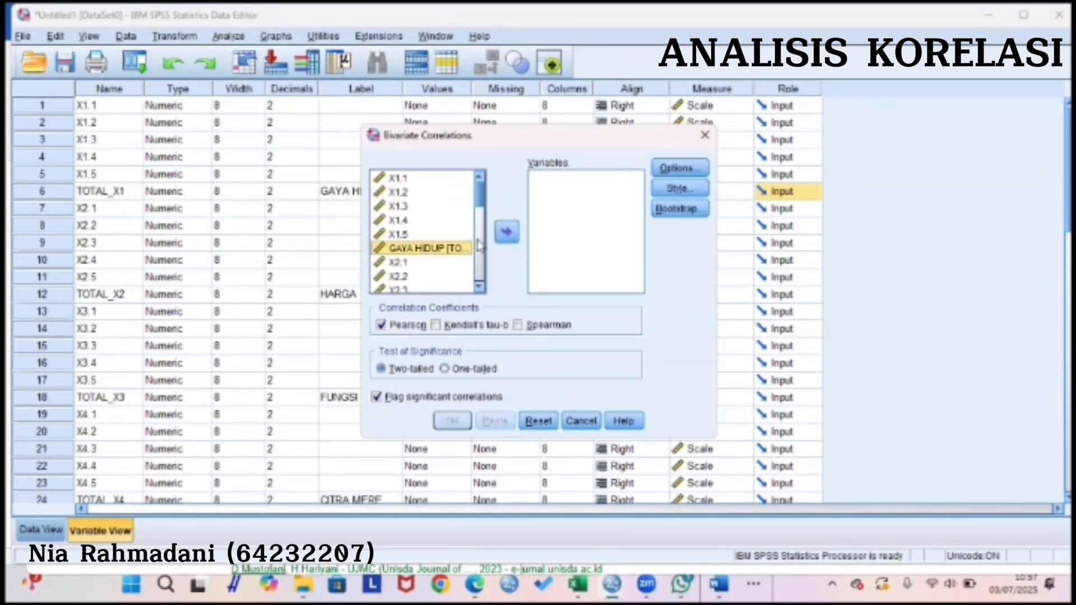
click(507, 232)
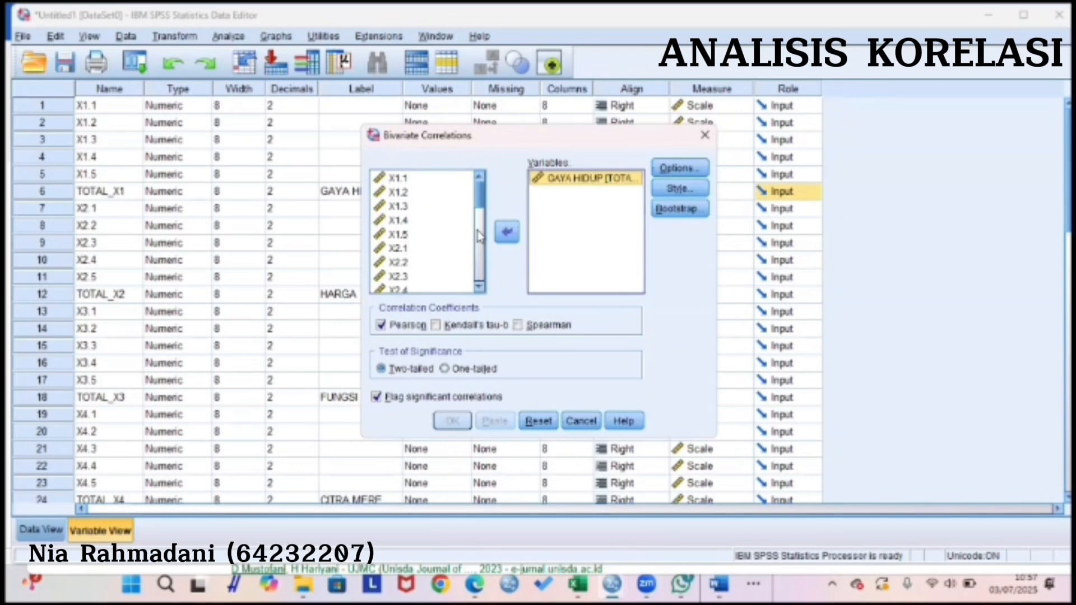
scroll(461, 233, down, 1)
click(445, 280)
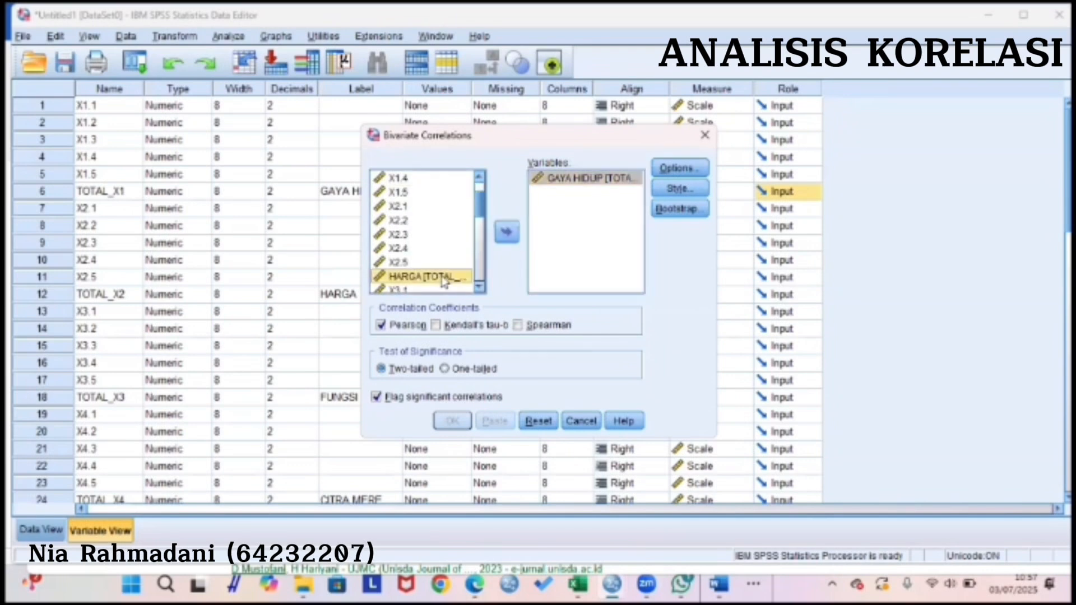
click(506, 232)
- Add FUNGSI and CITRA MERE to the variables of the bivariate correlation
scroll(441, 254, down, 2)
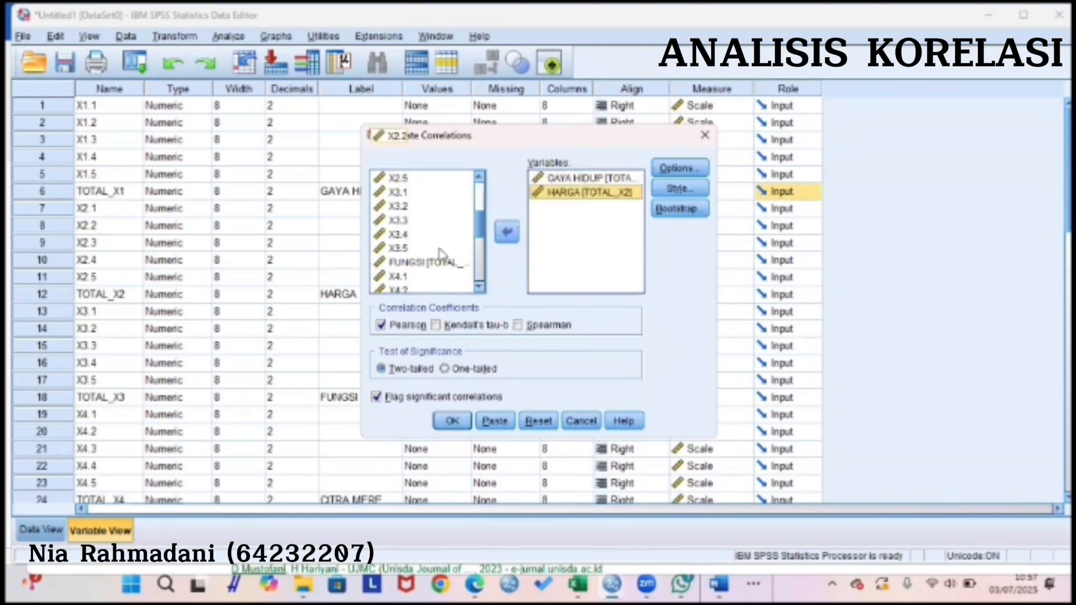
click(437, 261)
click(507, 232)
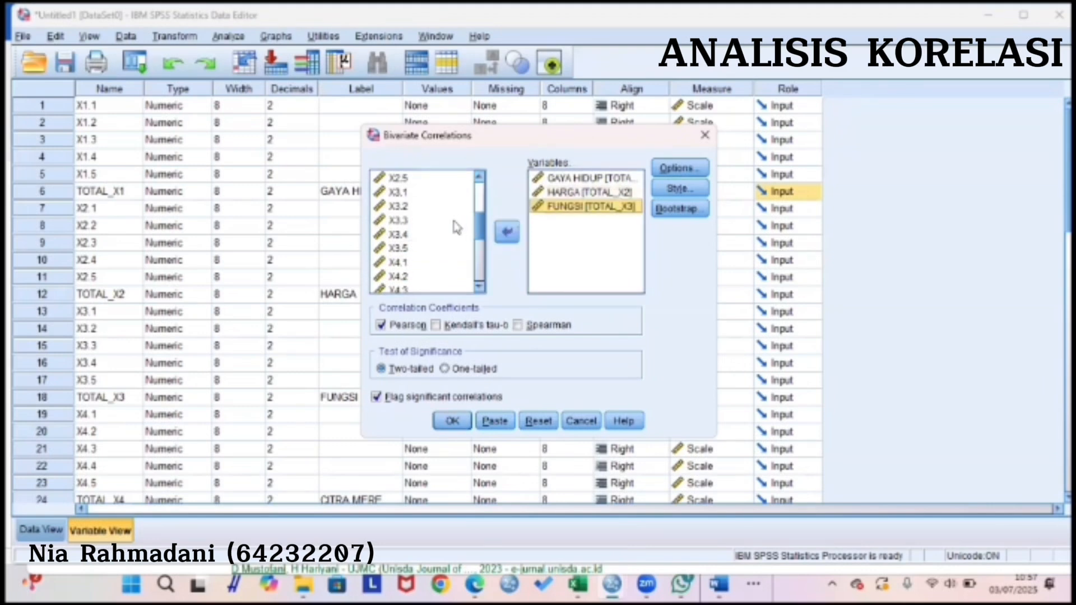
scroll(455, 228, down, 3)
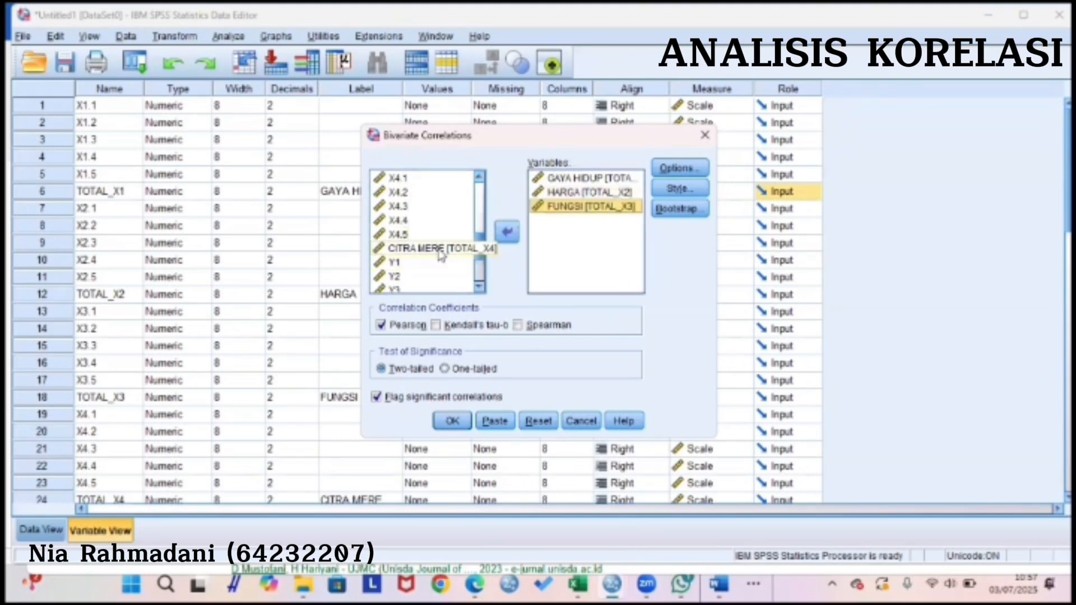
click(441, 248)
click(506, 232)
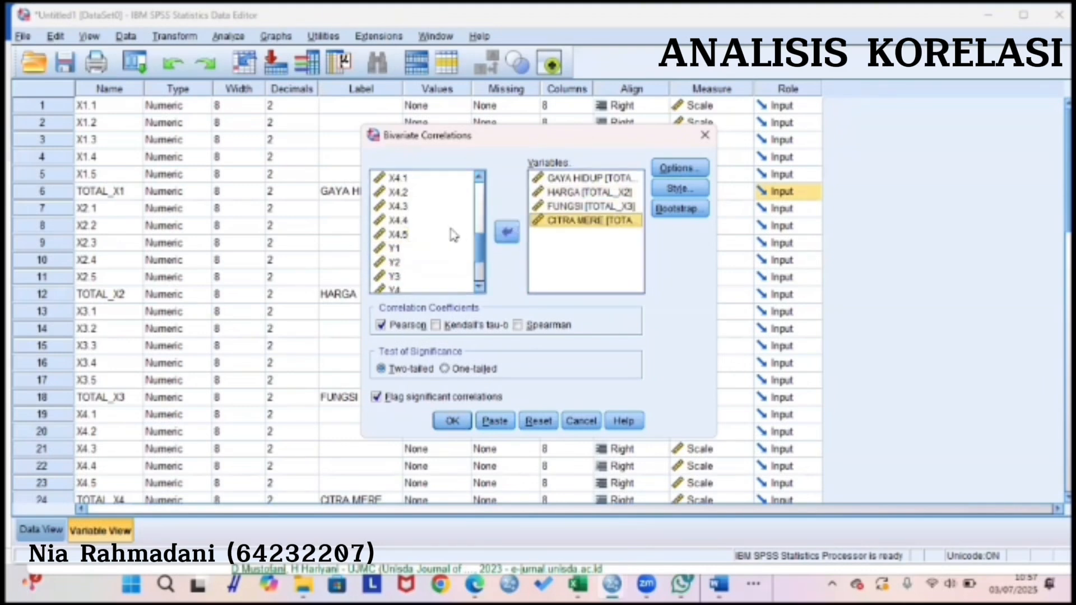
- Add KEPUTUSAN PEMBELIAN to the correlation variables and run the two-tailed Pearson analysis
scroll(454, 235, down, 1)
click(444, 276)
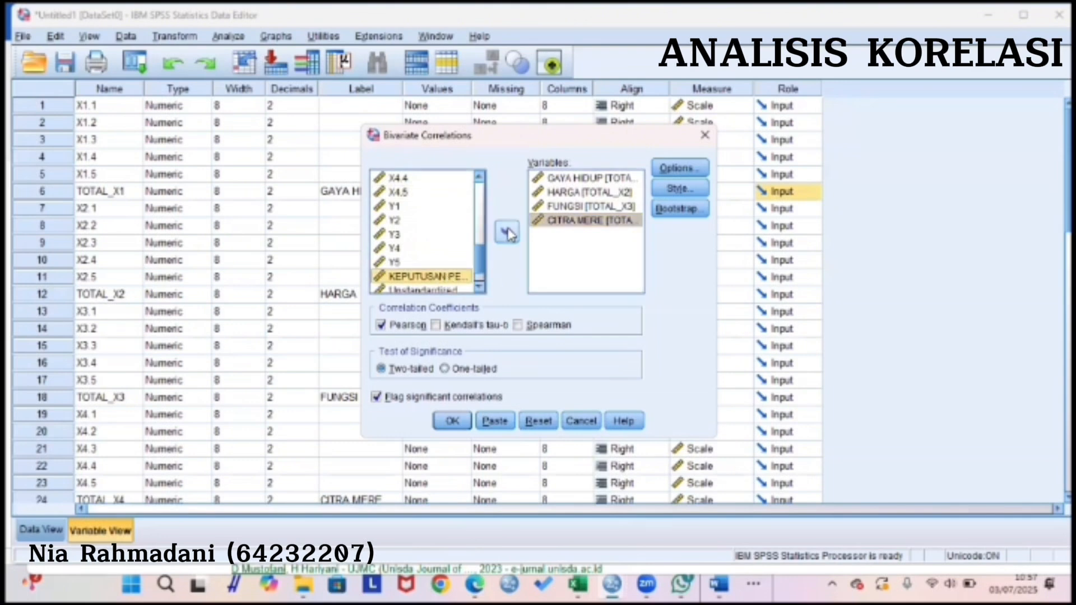
click(507, 233)
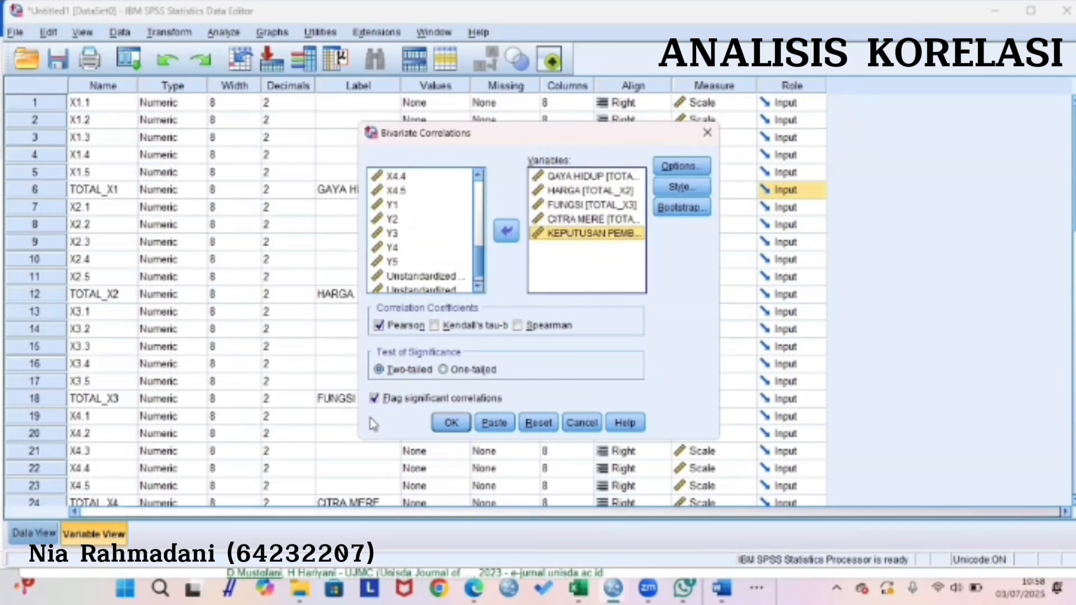
click(450, 423)
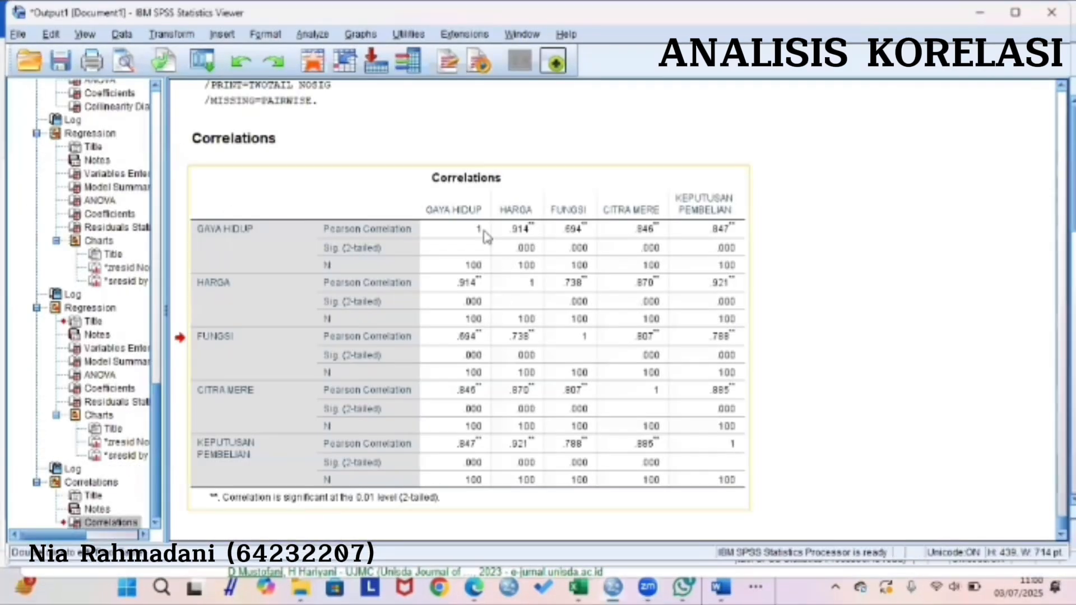
- Replace the heading above the Correlations table in the output with KORELASI
click(308, 138)
double_click(305, 138)
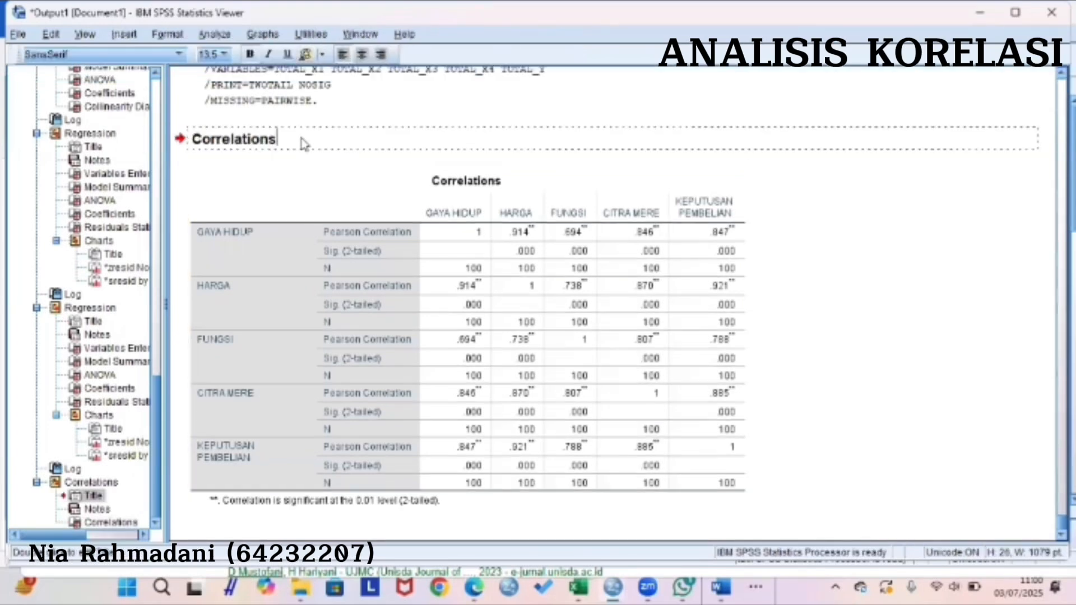
key(BackSpace)
key(BackSpace)
key(BackSpace)
key(BackSpace)
key(BackSpace)
key(BackSpace)
key(BackSpace)
key(BackSpace)
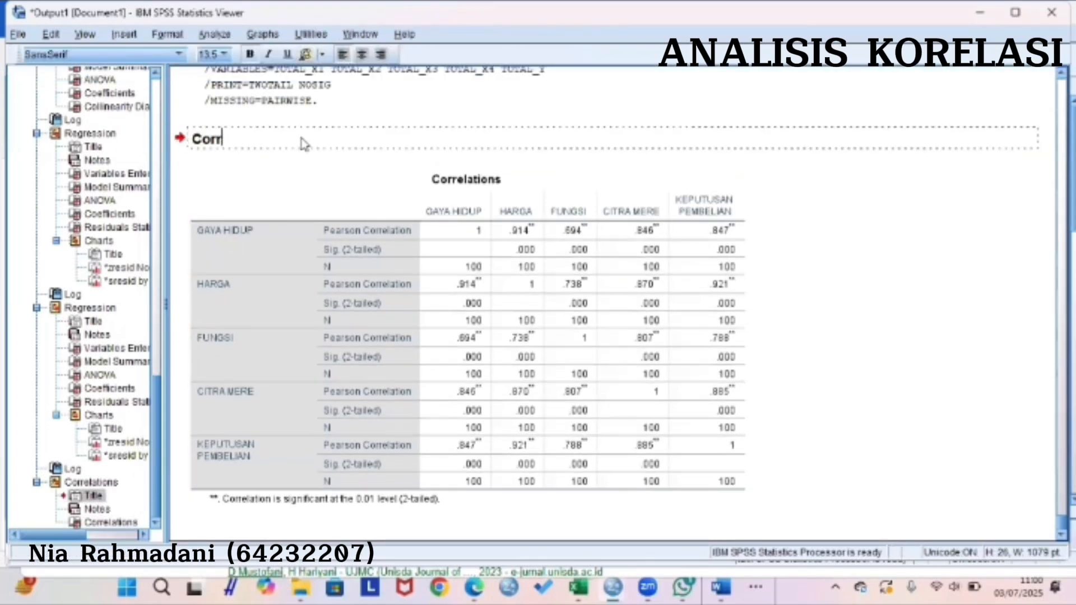
key(BackSpace)
key(BackSpace)
key(Caps_Lock)
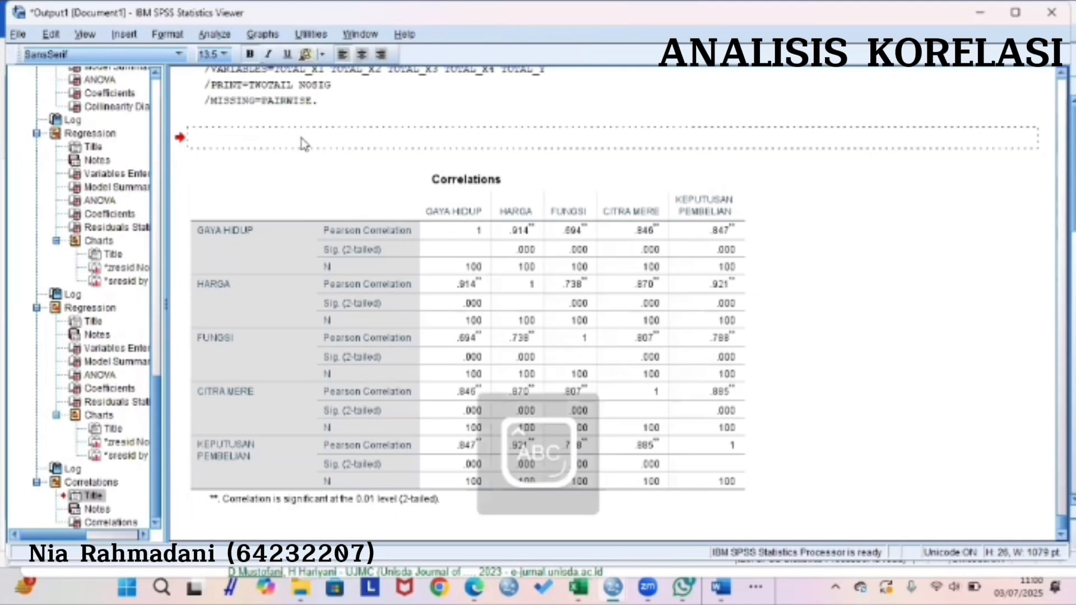
text(KORELASI)
key(Caps_Lock)
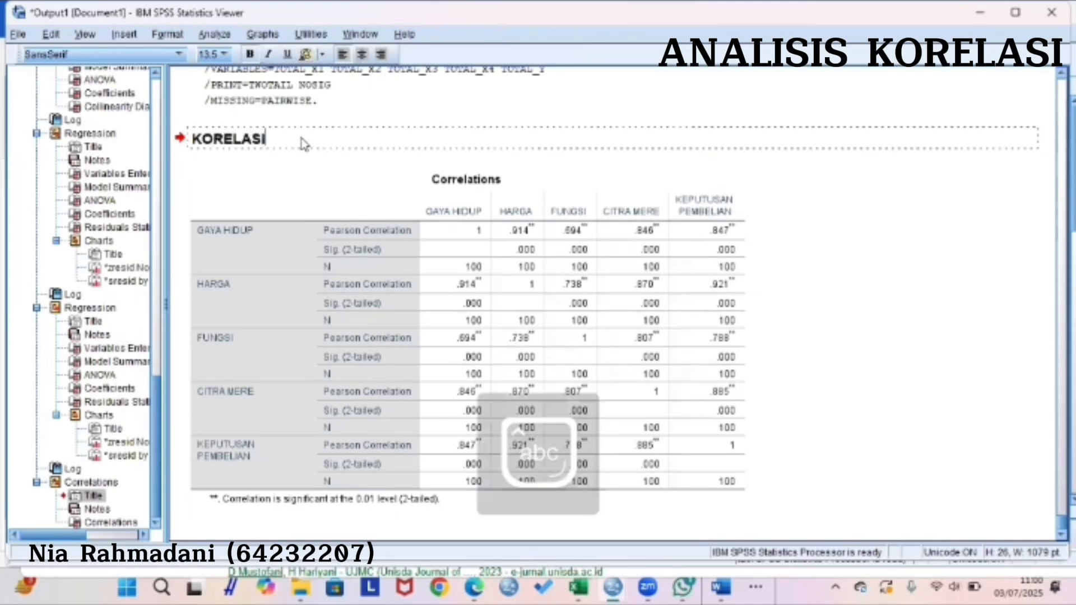
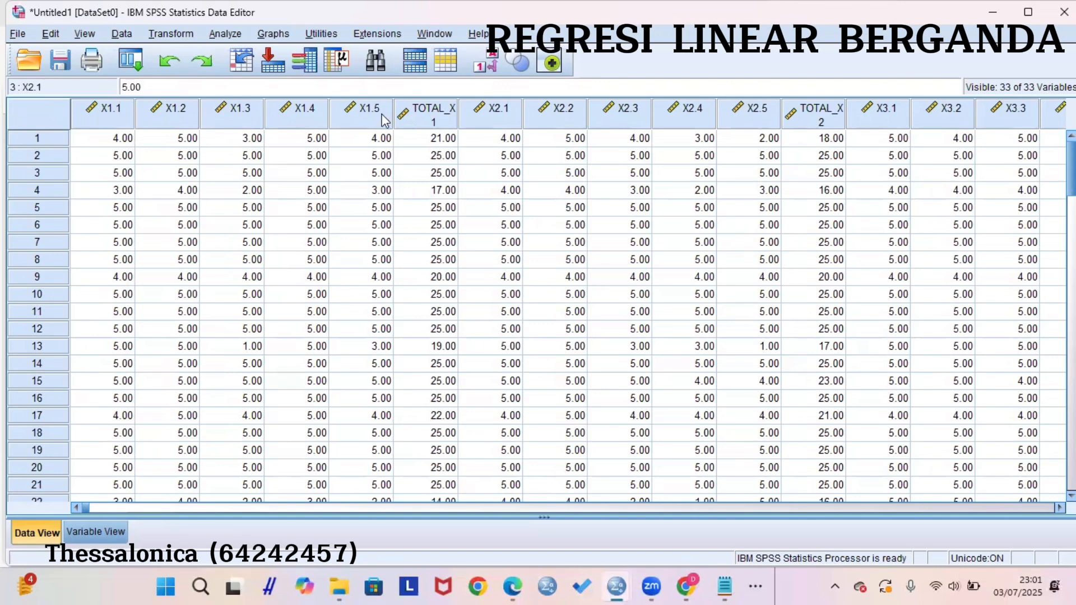
- Start a linear regression and add GAYA HIDUP and HARGA as independent variables
click(224, 33)
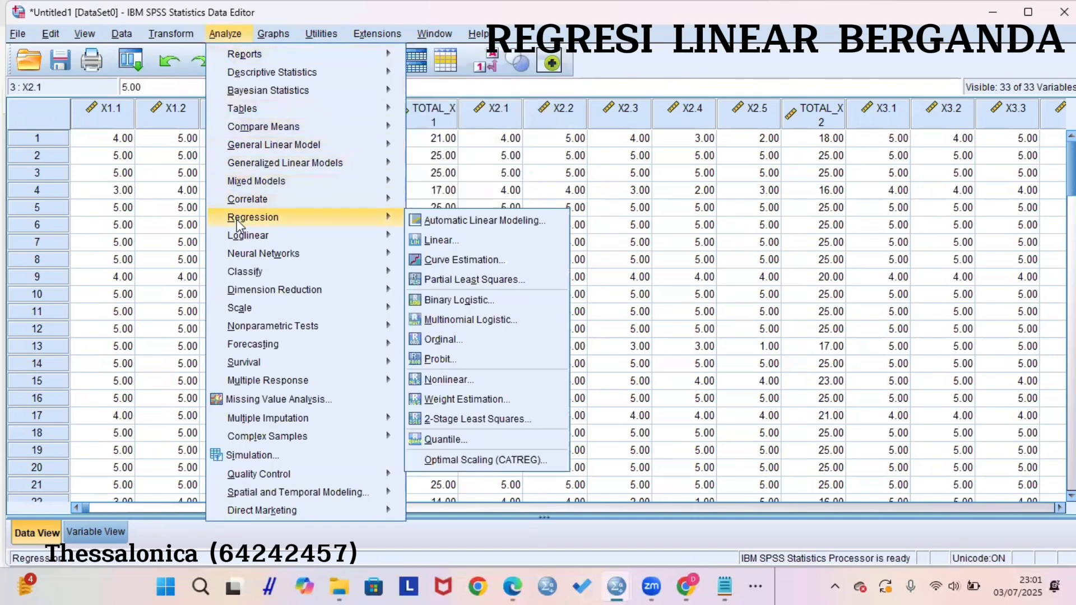
mouse_move(271, 206)
click(437, 242)
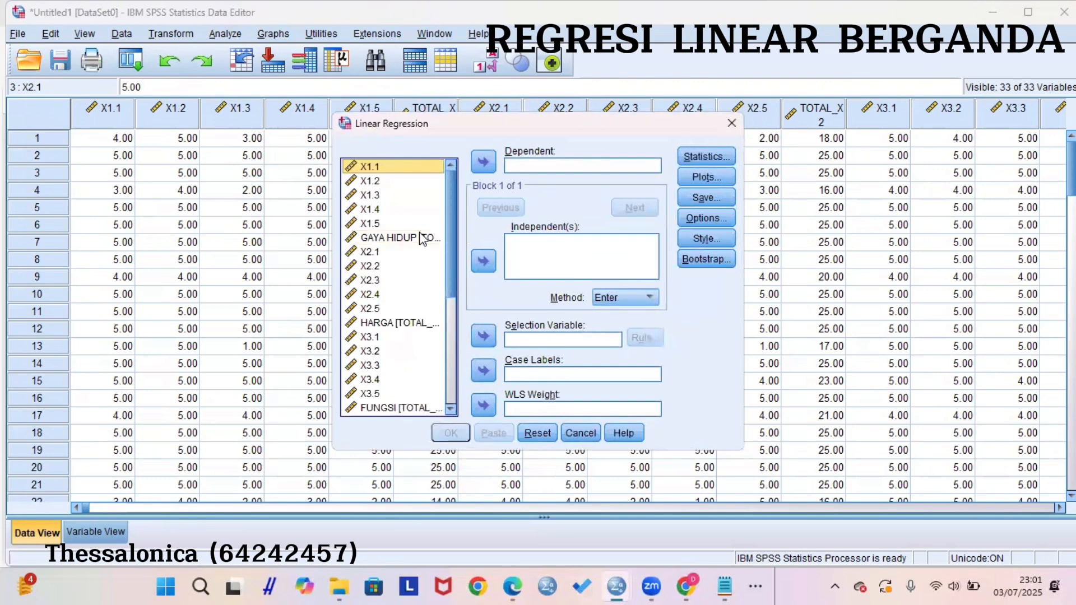
click(422, 239)
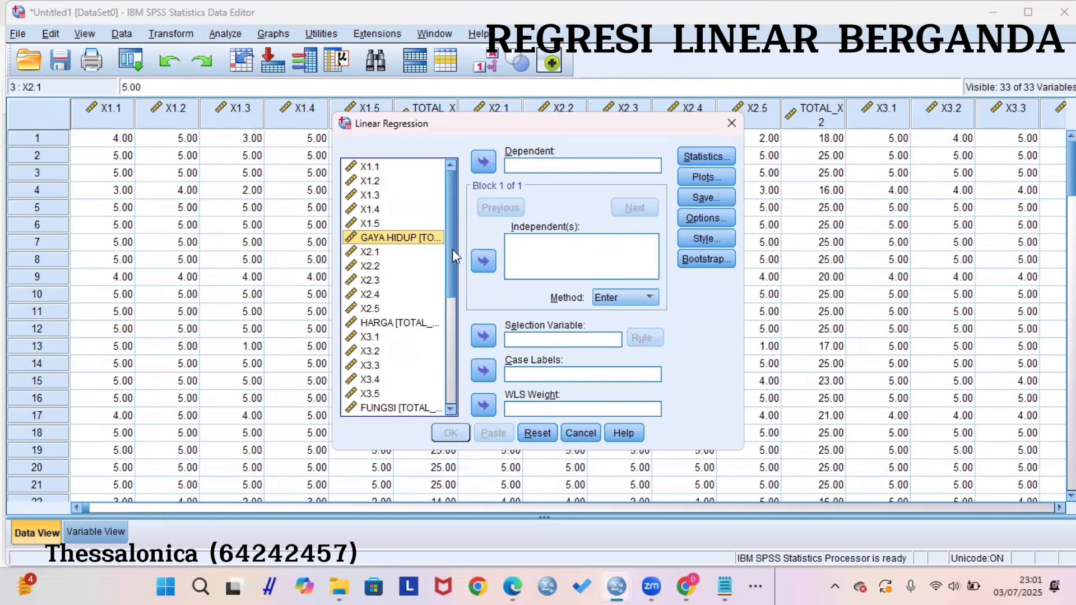
click(475, 258)
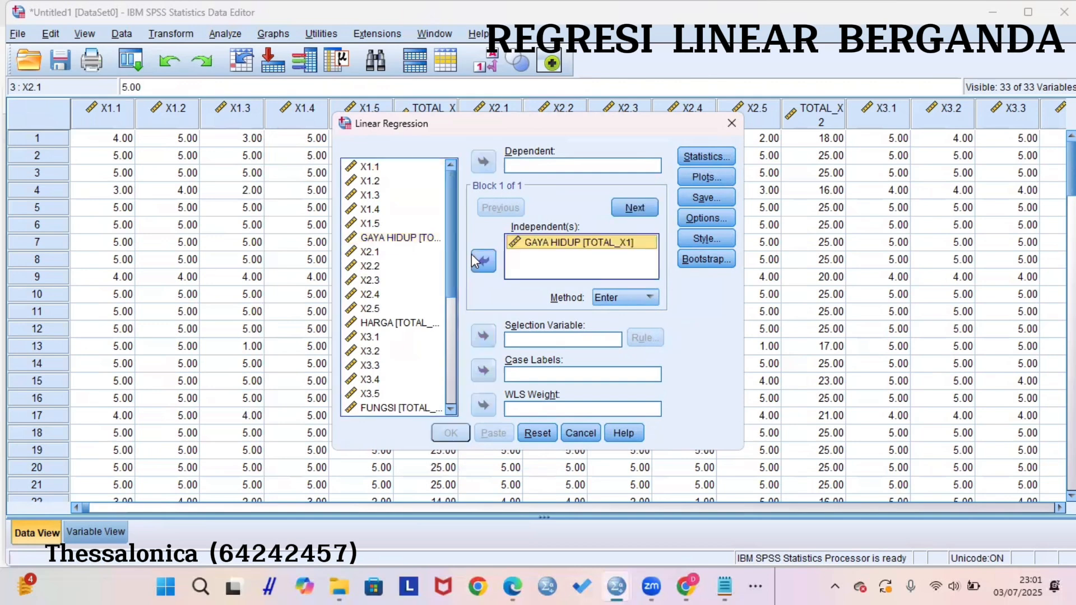
click(403, 324)
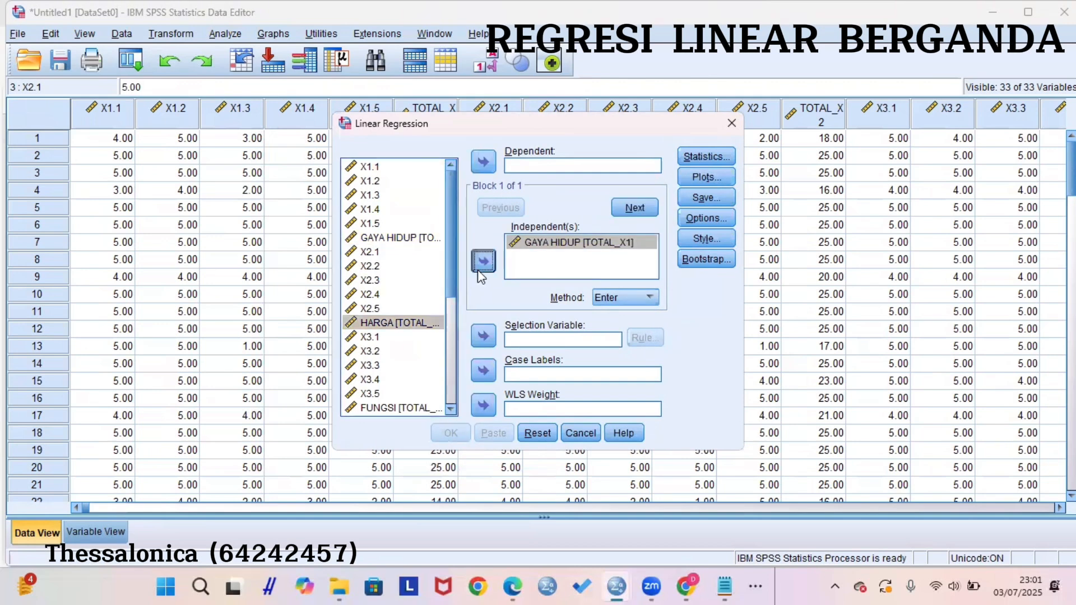
click(477, 269)
- Add FUNGSI and CITRA MERE to the independent variables of the linear regression
click(451, 405)
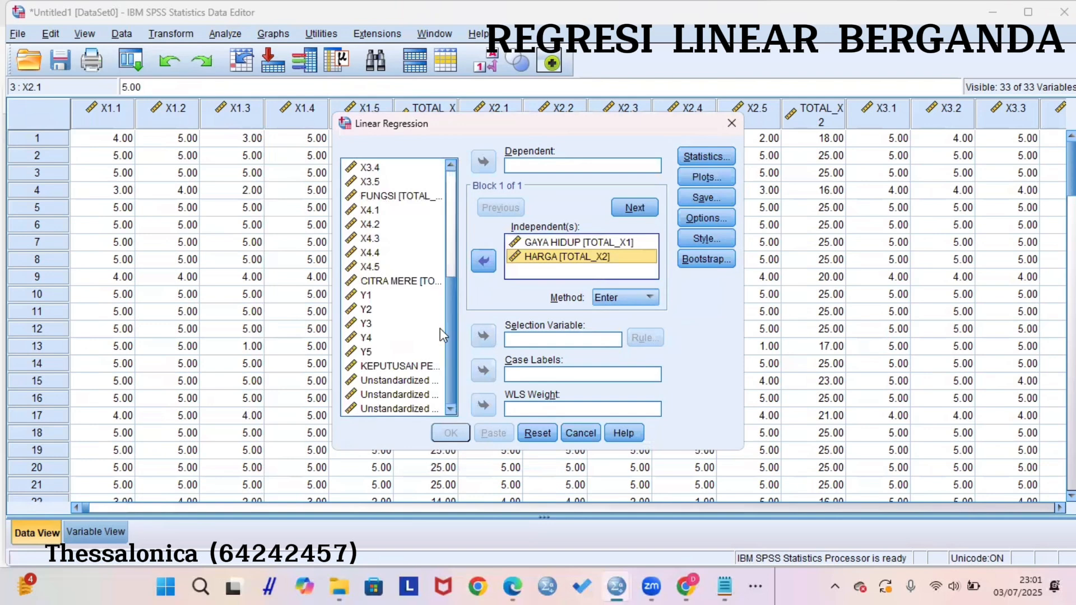
click(424, 184)
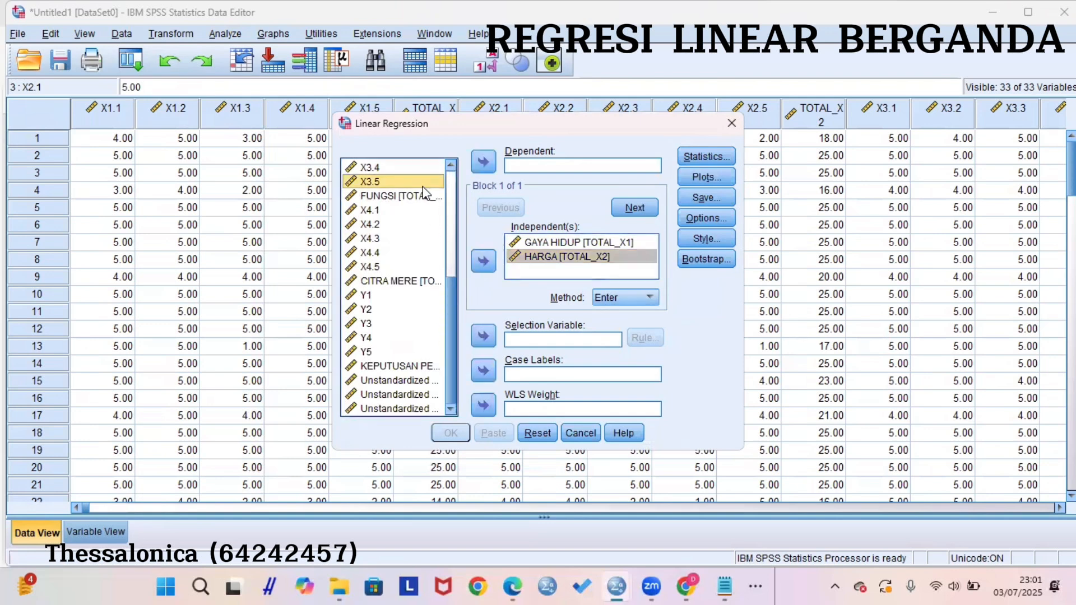
click(426, 196)
click(484, 261)
click(426, 282)
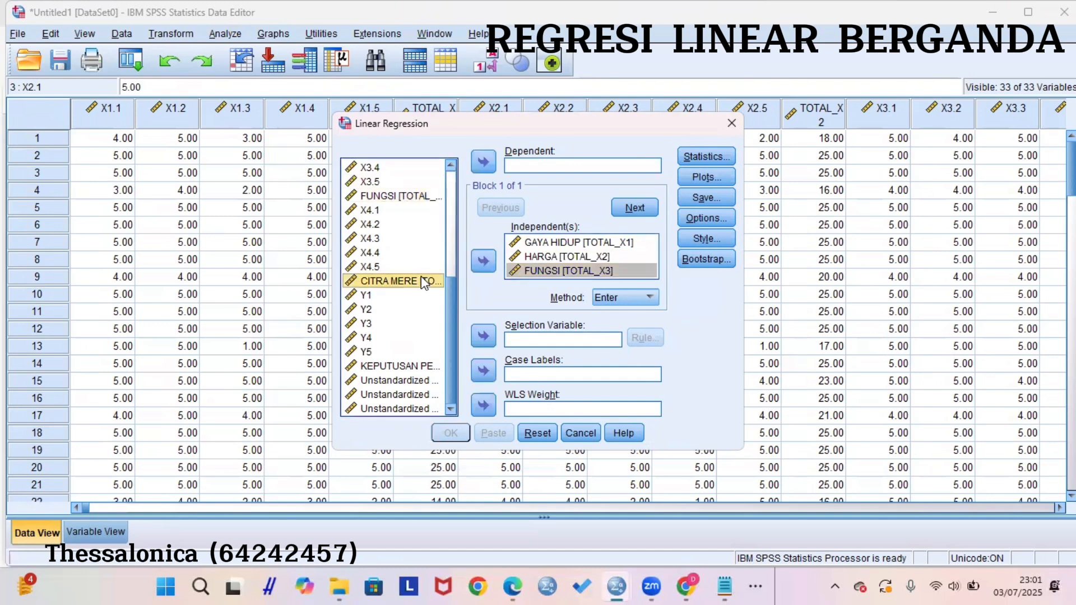
click(482, 260)
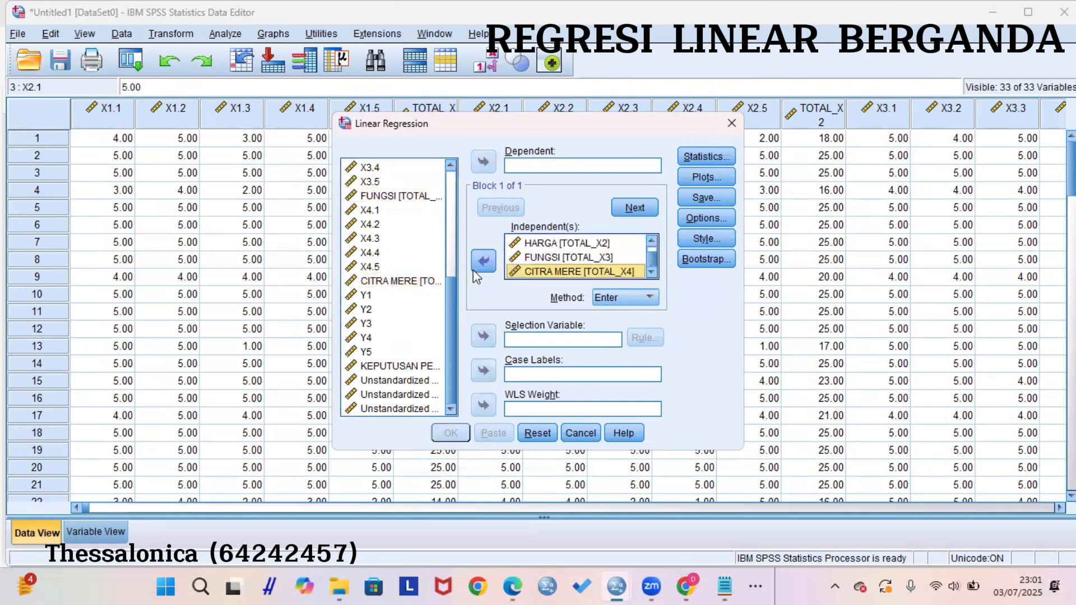
- Set KEPUTUSAN PEMBELIAN as the dependent variable and run the linear regression with the Enter method
click(416, 370)
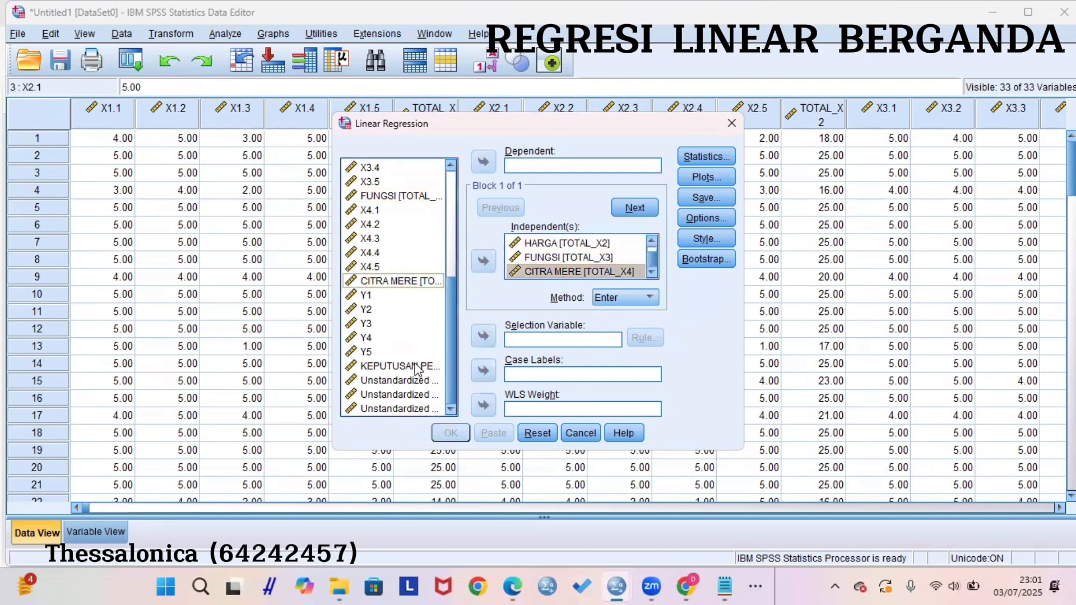
click(416, 366)
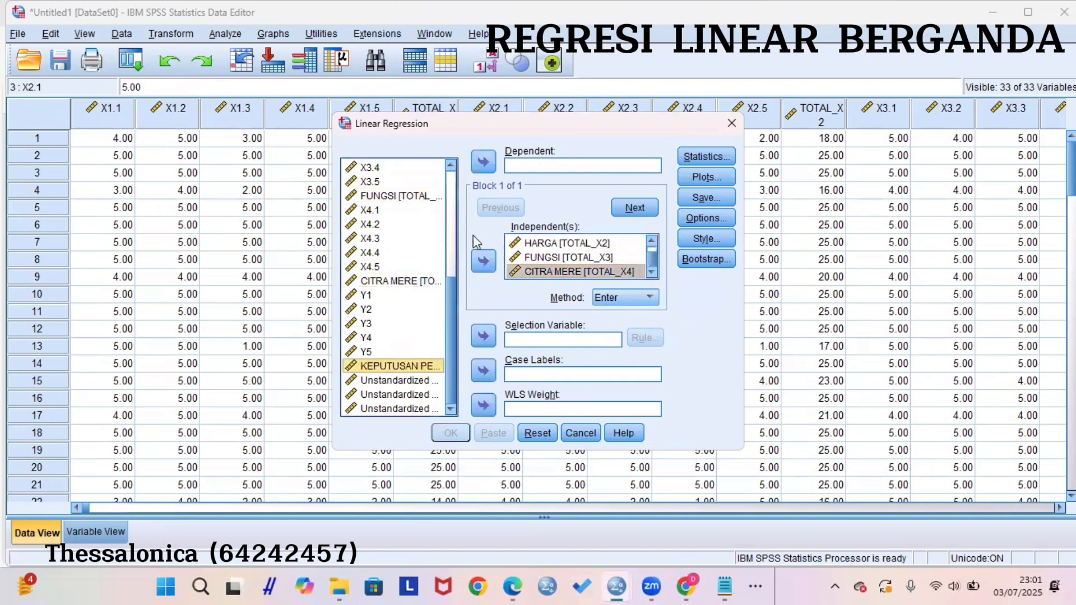
click(483, 163)
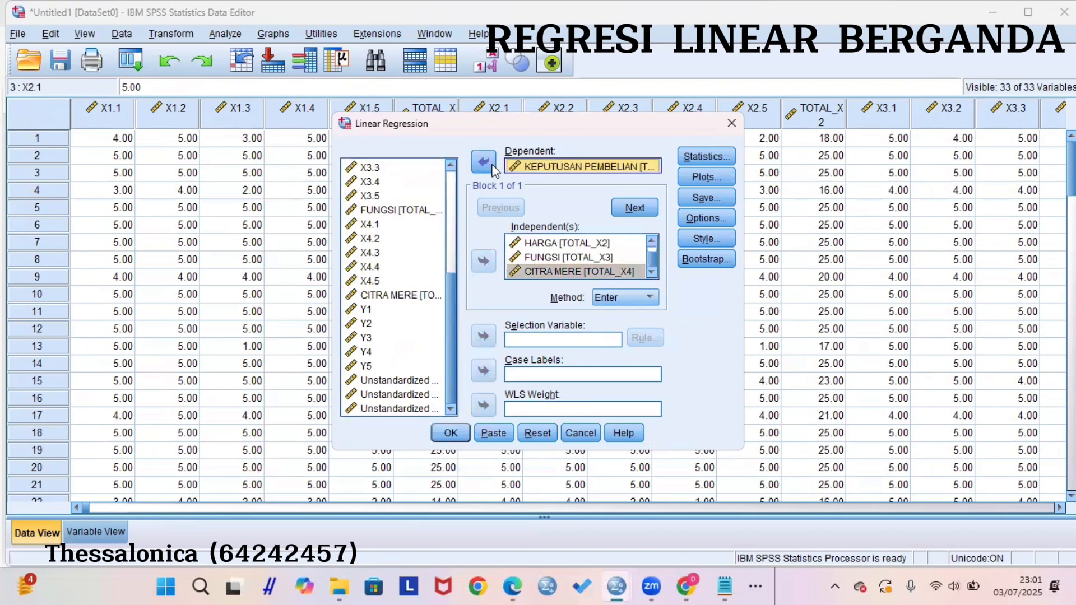
click(450, 433)
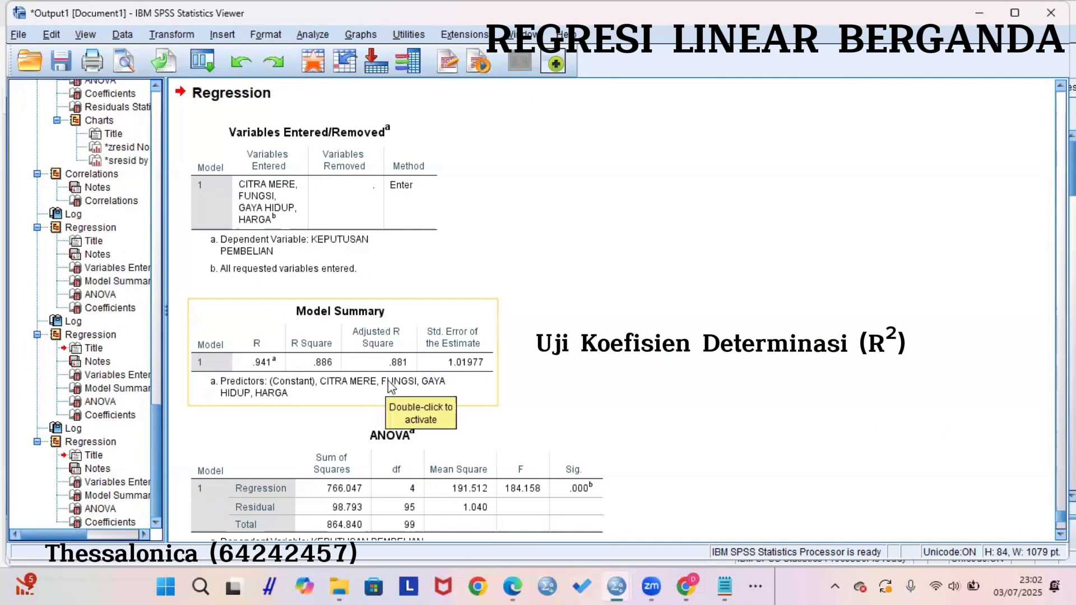
- Select the ANOVA table in the new regression output to examine the simultaneous F test
scroll(390, 388, down, 5)
click(253, 169)
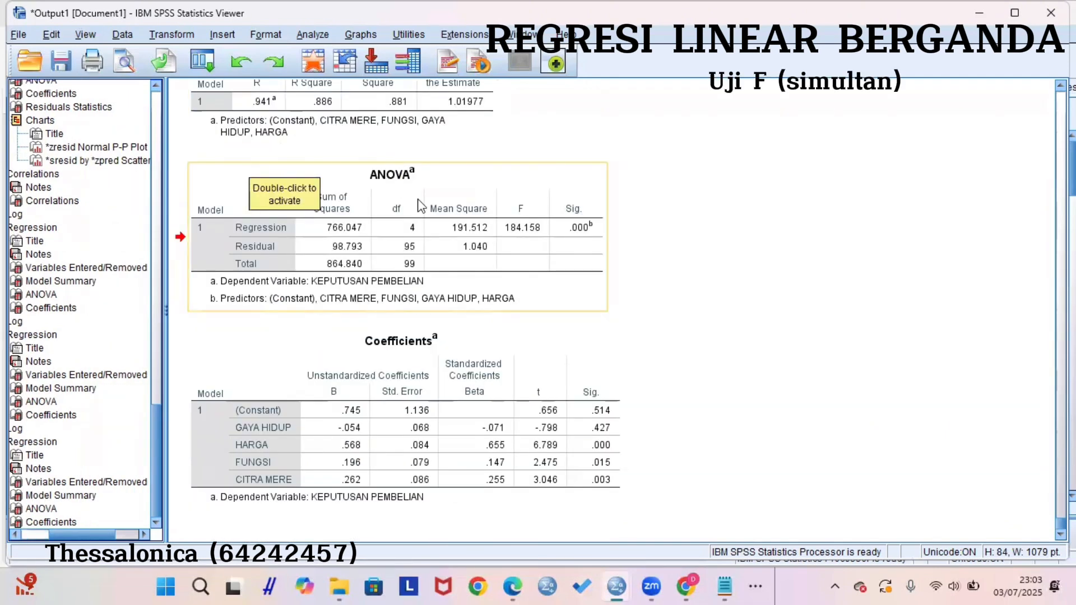